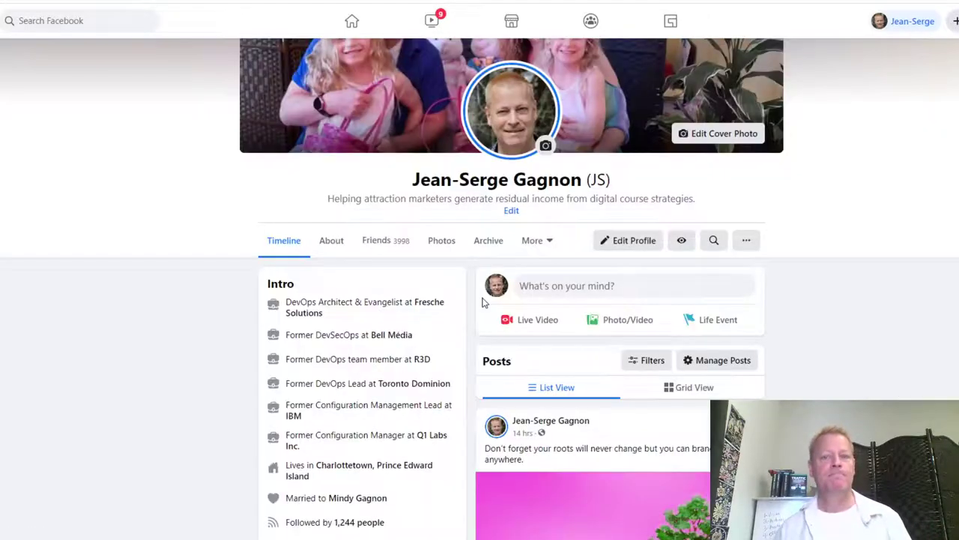
Start a Facebook profile picture upload from the computer and open the images folder.
click(525, 144)
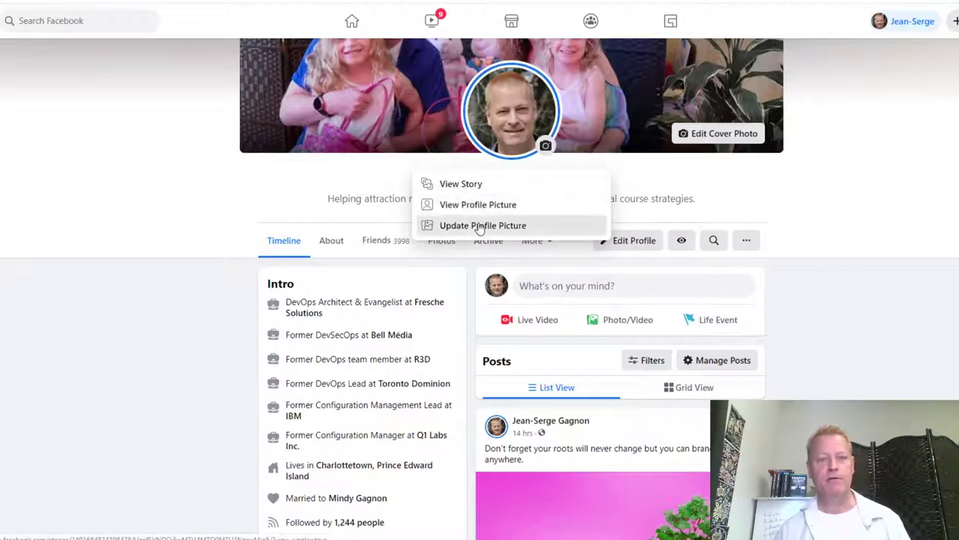
click(481, 227)
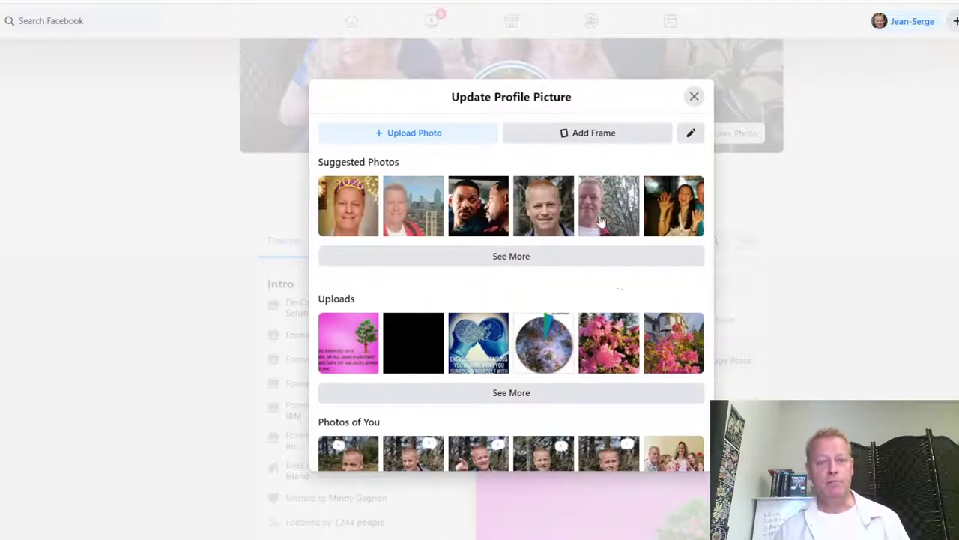
click(431, 142)
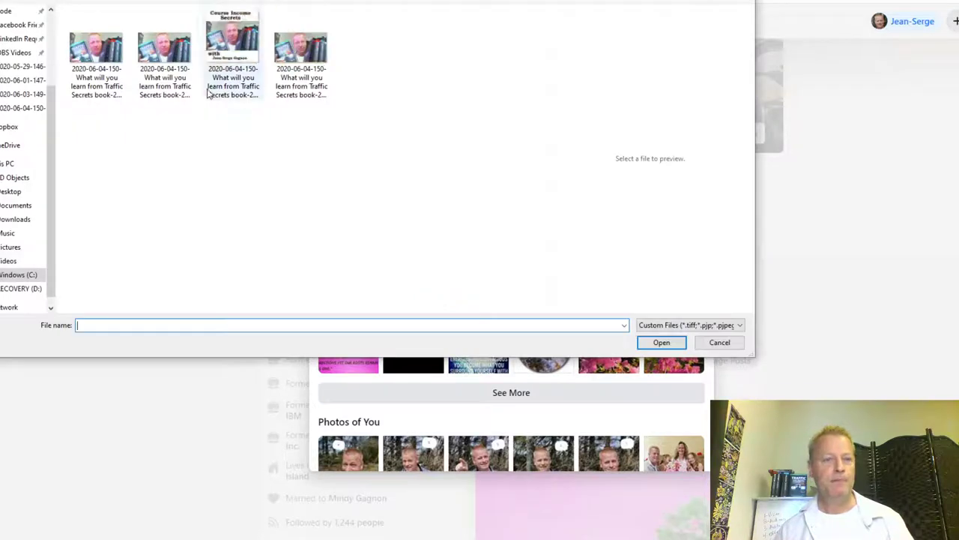
key(alt+Up)
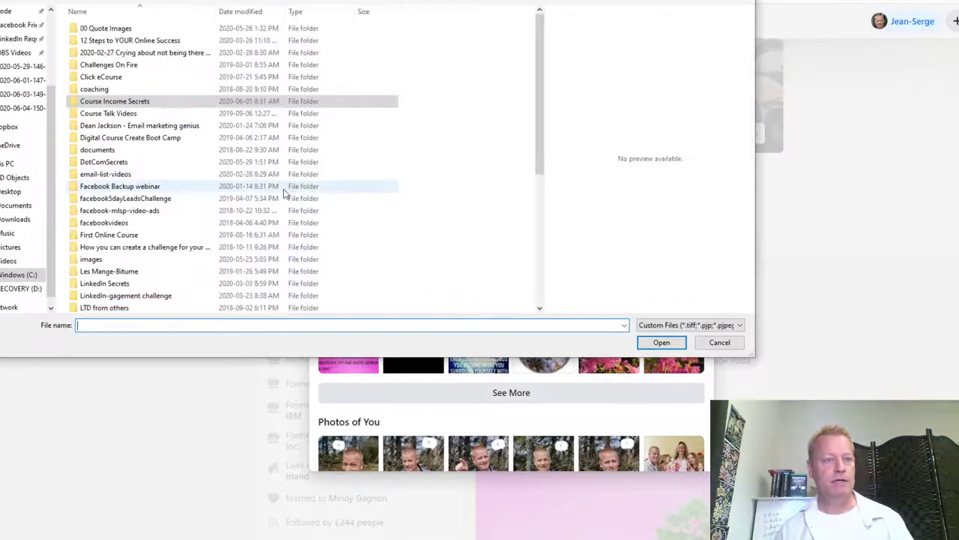
scroll(142, 262, down, 1)
click(116, 234)
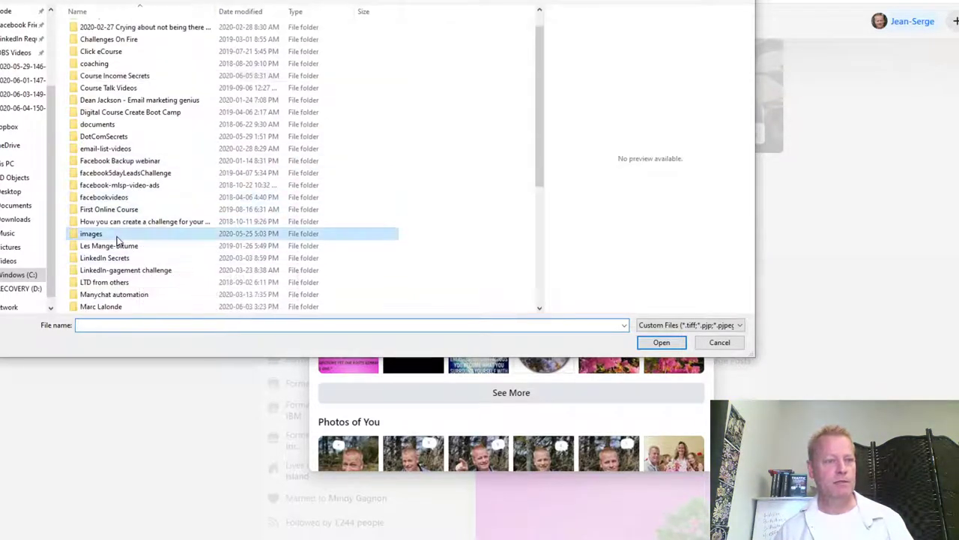
double_click(176, 233)
scroll(198, 244, down, 2)
scroll(180, 245, up, 2)
scroll(169, 245, down, 4)
scroll(171, 245, up, 4)
double_click(96, 29)
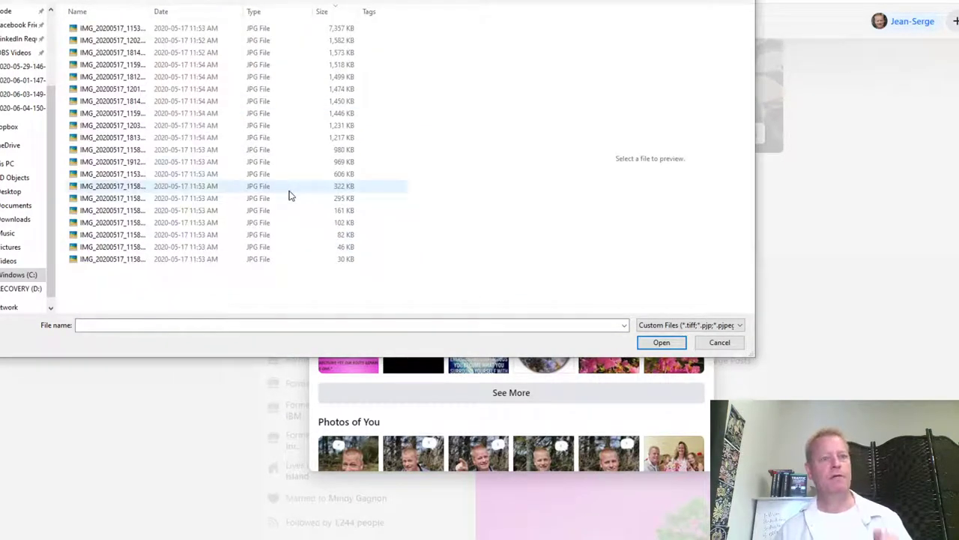
drag(152, 10, 279, 10)
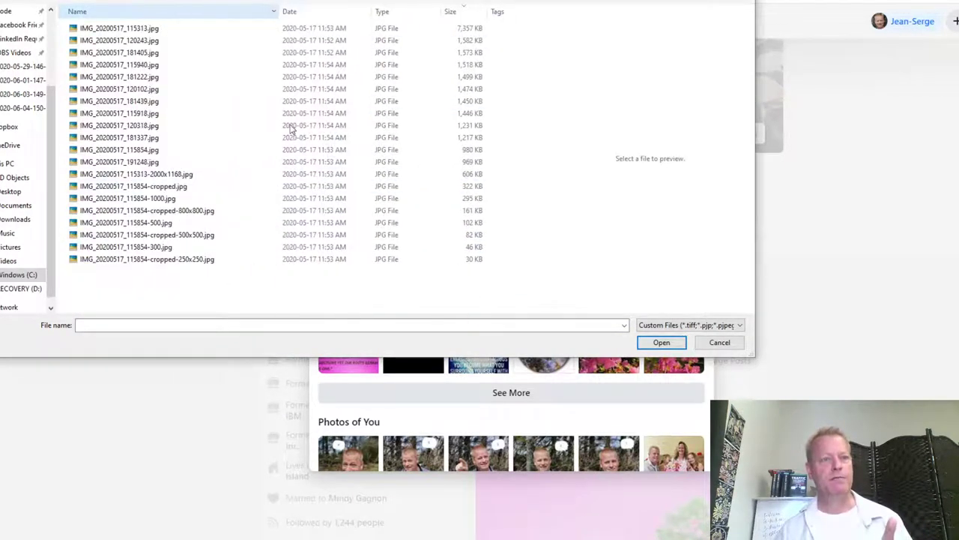
click(708, 5)
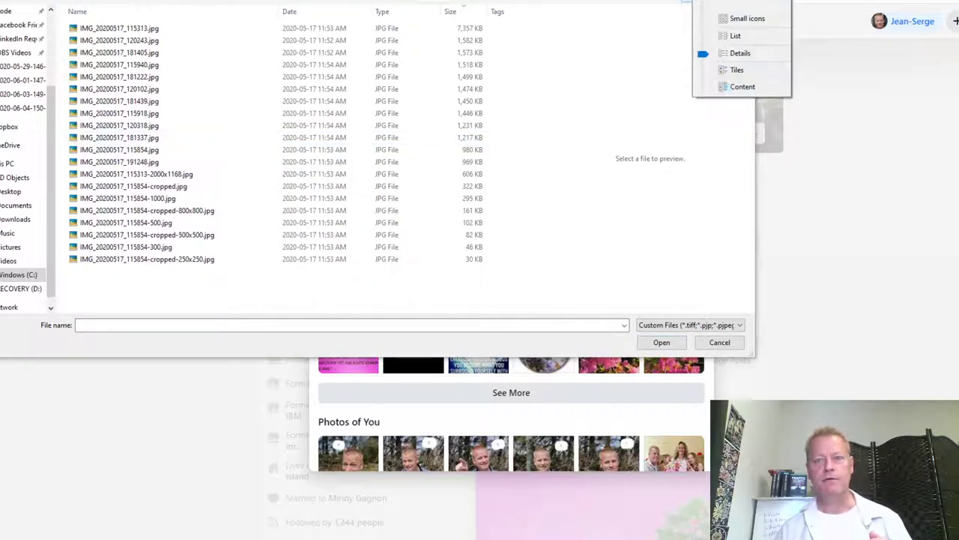
click(742, 2)
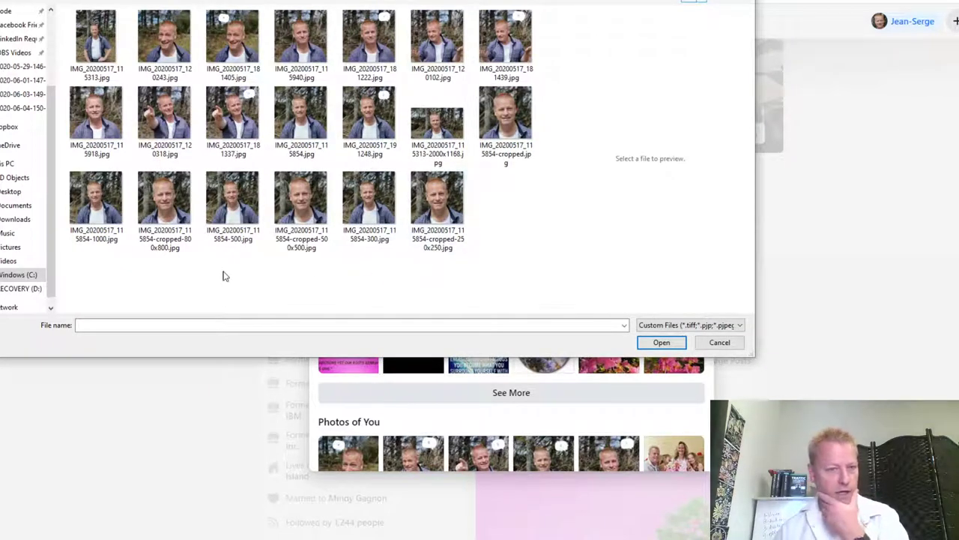
mouse_move(182, 251)
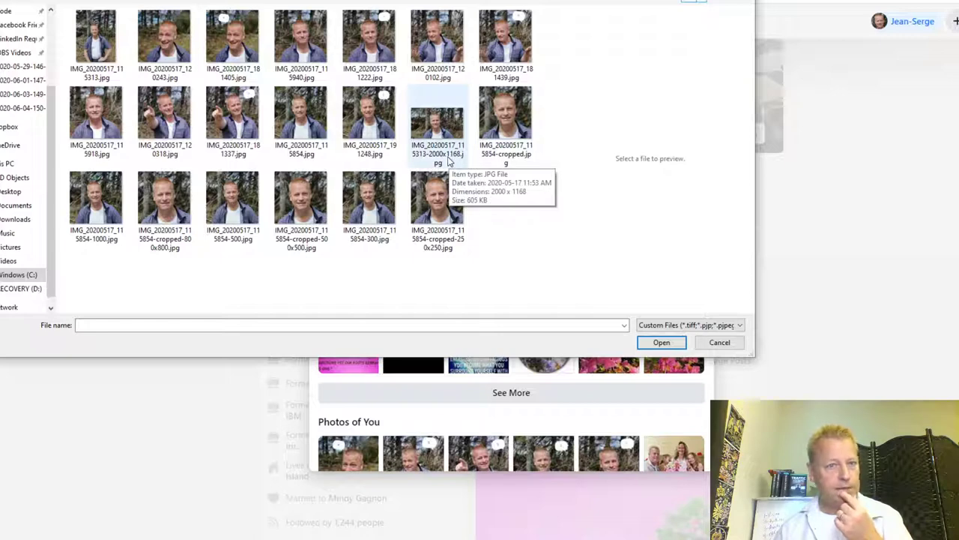
click(445, 141)
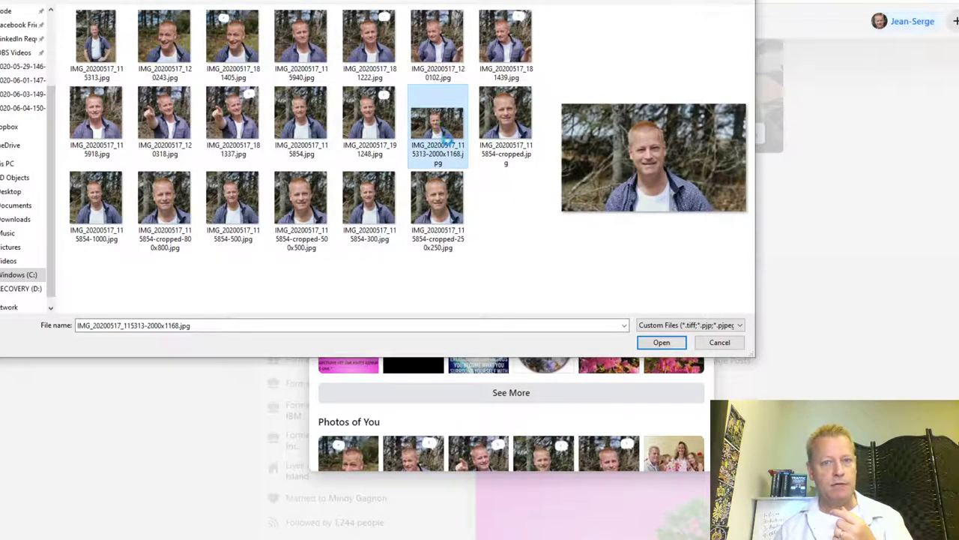
Open the 2000x1168 headshot in Paint and undo the stray brush line.
right_click(446, 137)
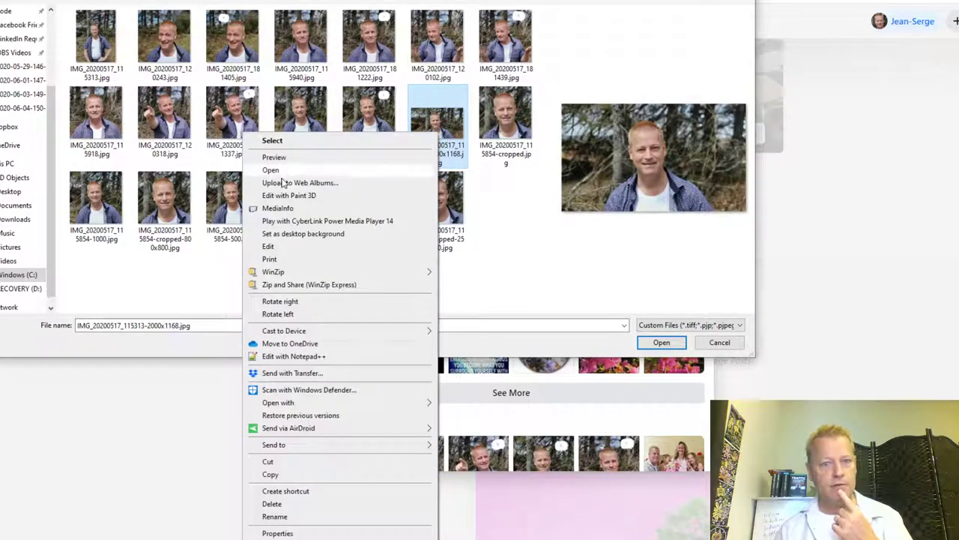
key(Escape)
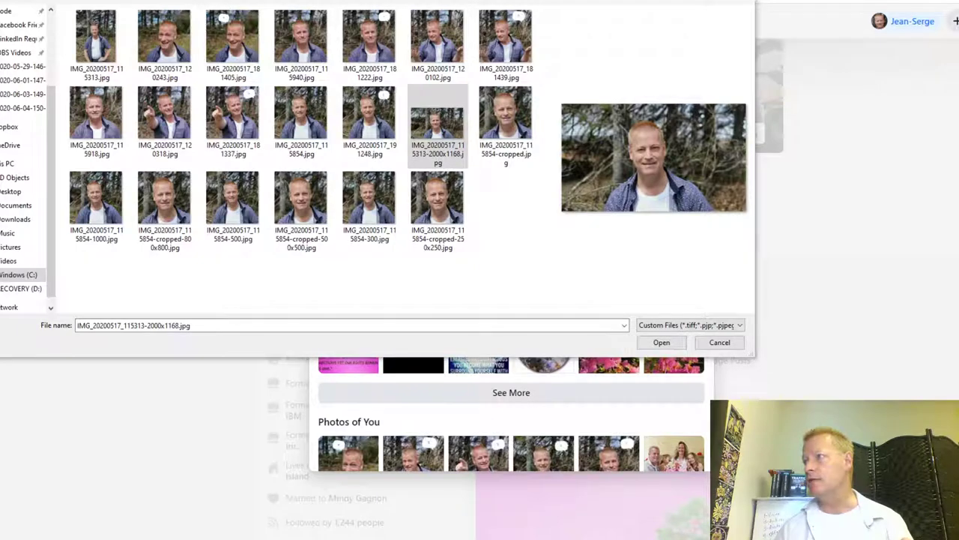
mouse_move(958, 15)
mouse_down()
mouse_move(621, 17)
mouse_move(529, 1)
mouse_up()
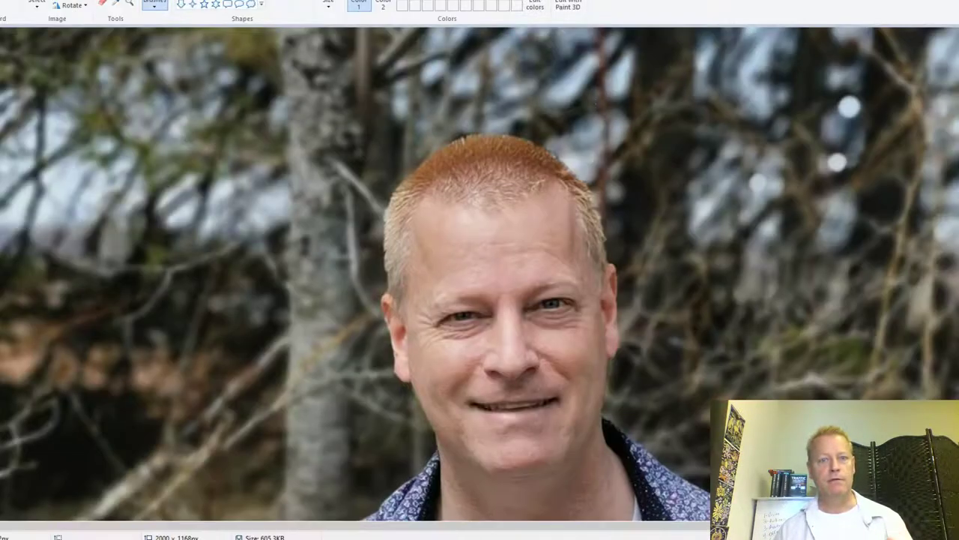
scroll(479, 270, down, 4)
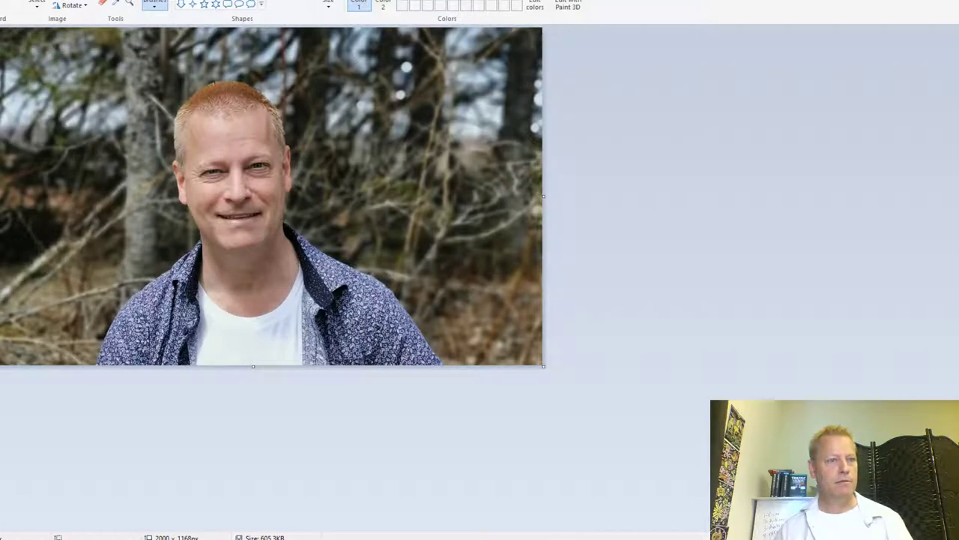
drag(72, 43, 212, 82)
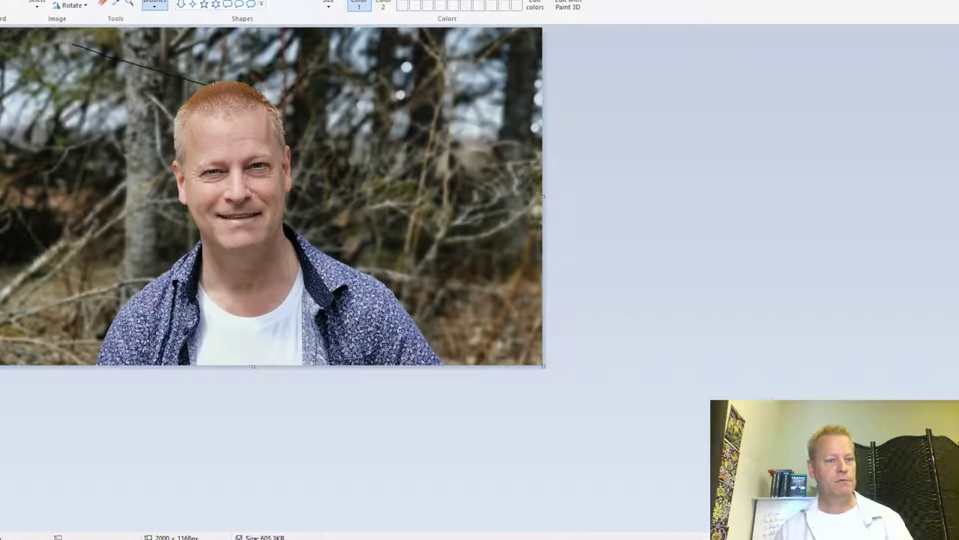
key(ctrl+z)
Select a rectangle around the face and shoulders and crop to it.
click(36, 3)
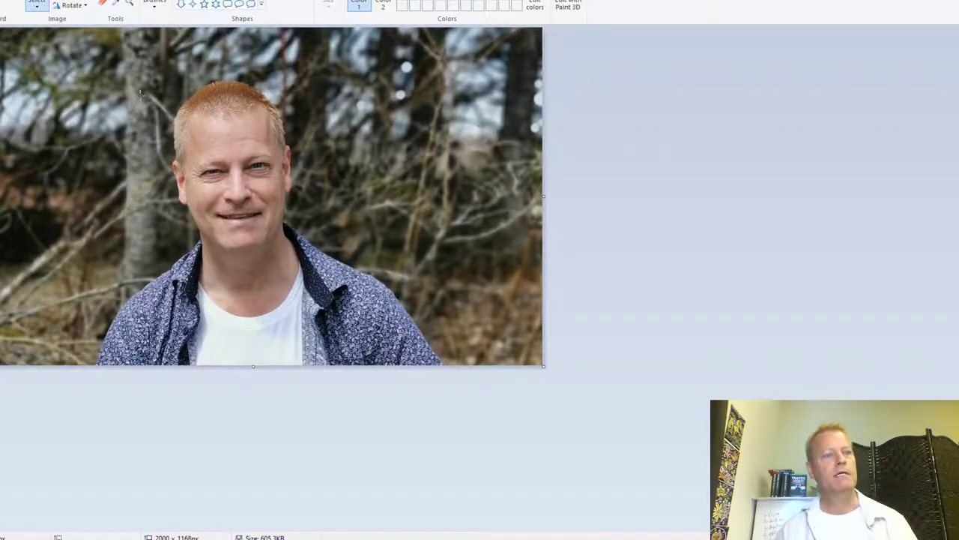
mouse_move(96, 58)
mouse_down()
mouse_move(404, 264)
mouse_move(408, 307)
mouse_move(396, 319)
mouse_up()
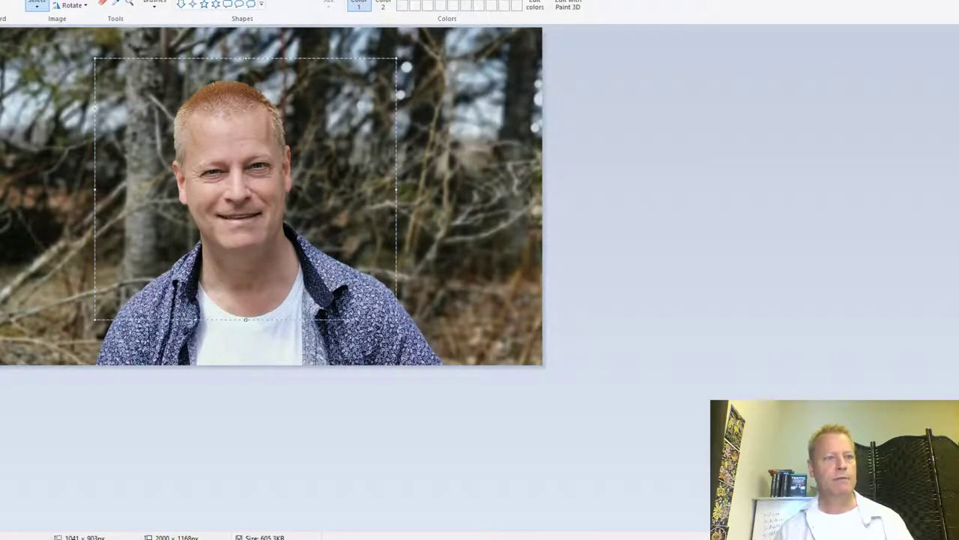
key(ctrl+shift+x)
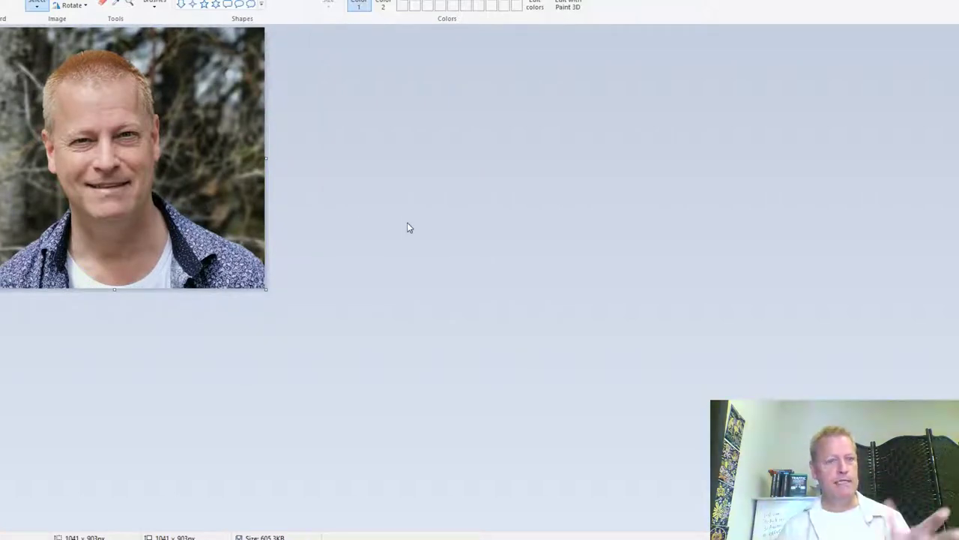
Try an image width of 903 in Image Properties, then undo the resize.
key(alt+f)
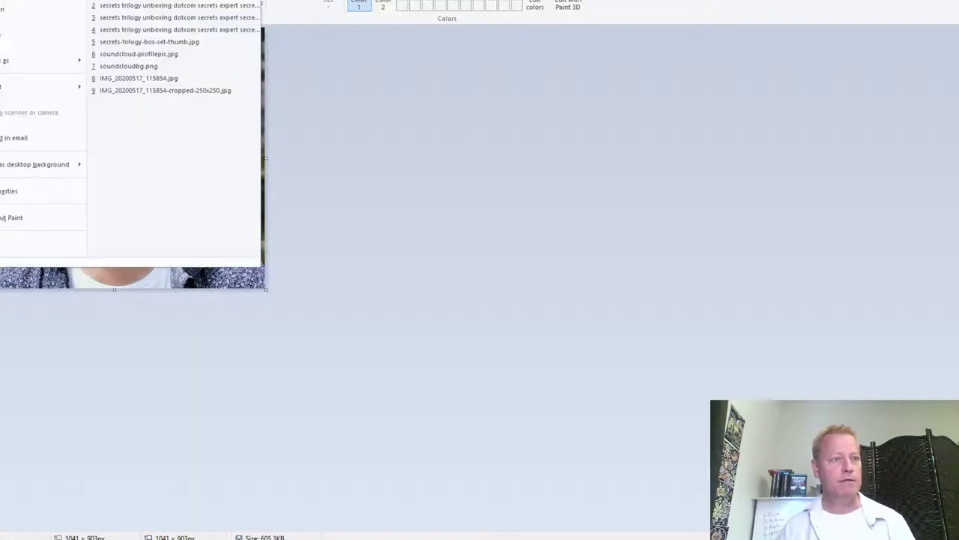
click(11, 189)
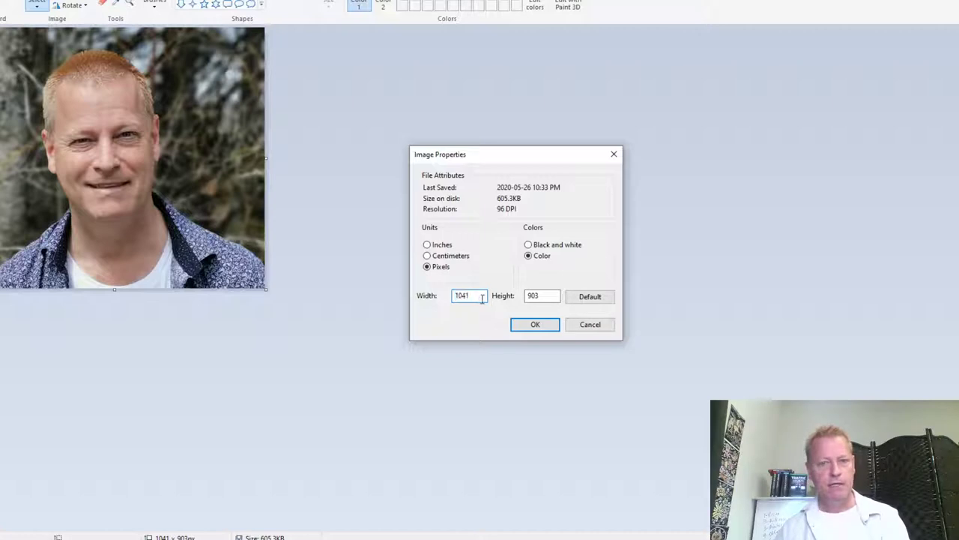
click(479, 296)
key(BackSpace)
key(BackSpace)
key(BackSpace)
key(BackSpace)
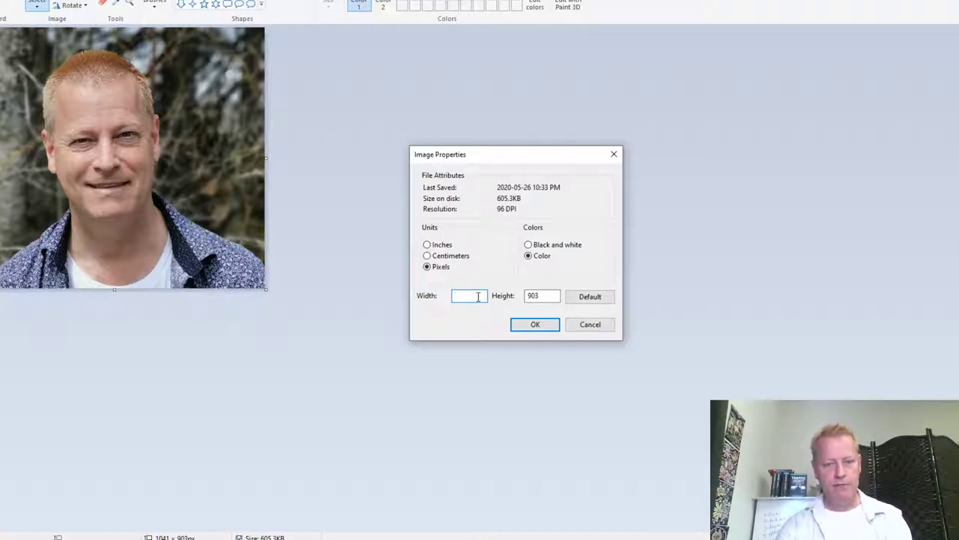
text(903)
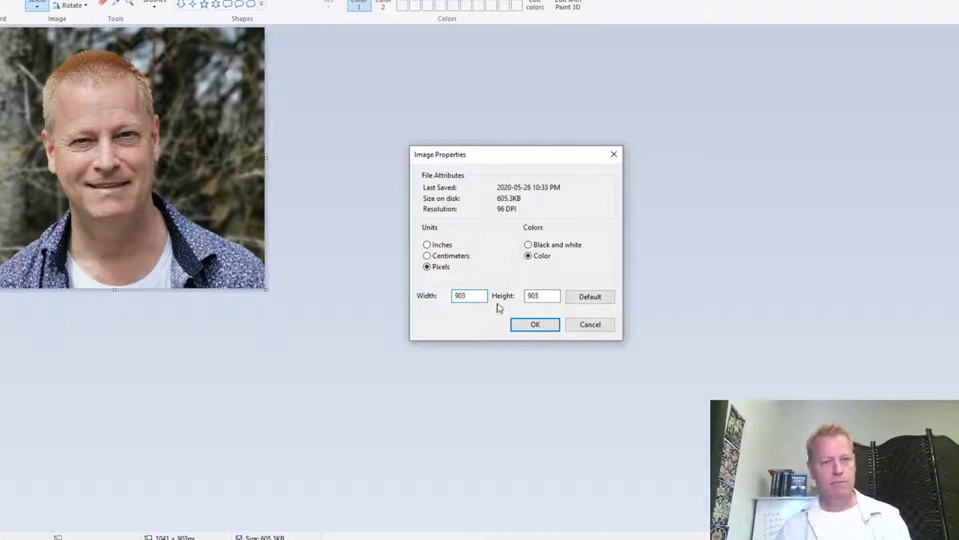
click(540, 330)
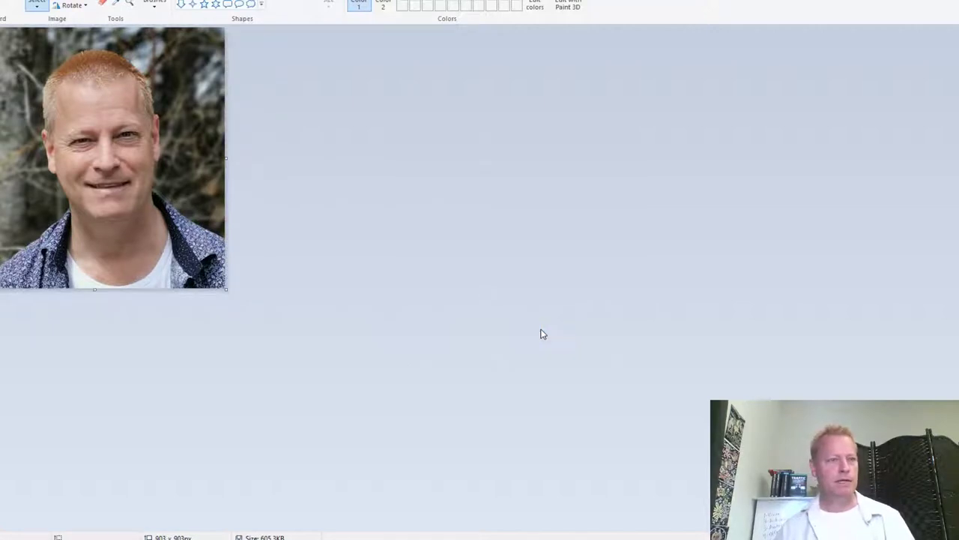
key(ctrl+z)
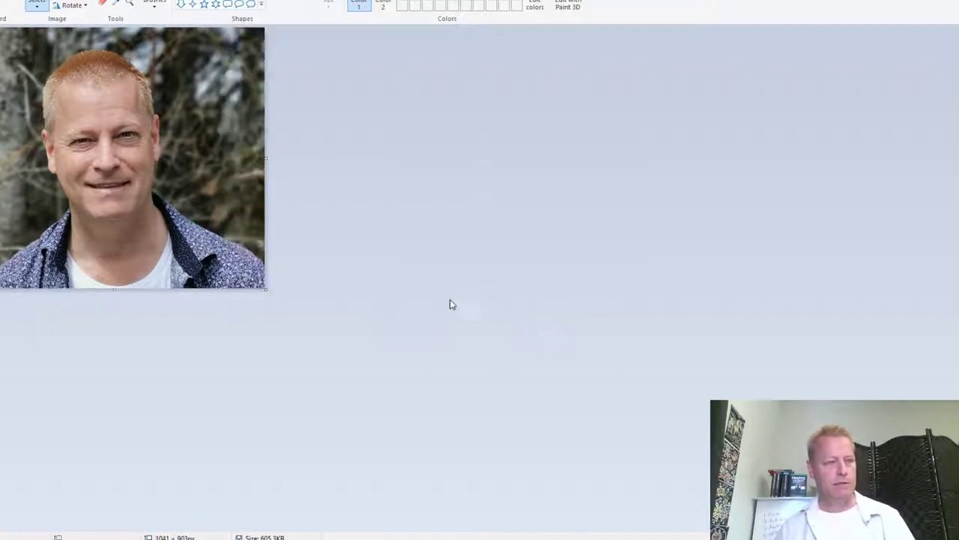
Shift the photo about 10 px left and trim the canvas to 1008 px wide.
drag(210, 217, 201, 218)
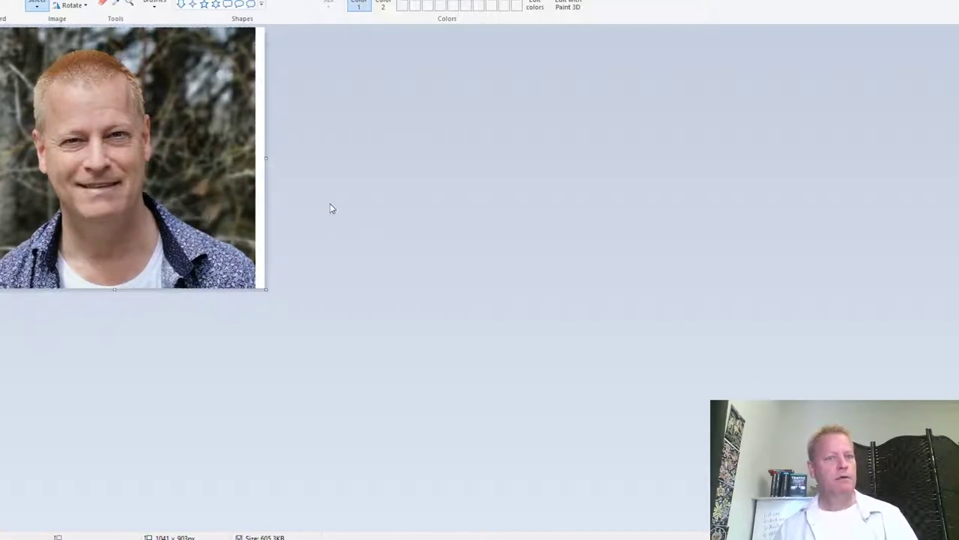
drag(266, 156, 256, 156)
click(11, 1)
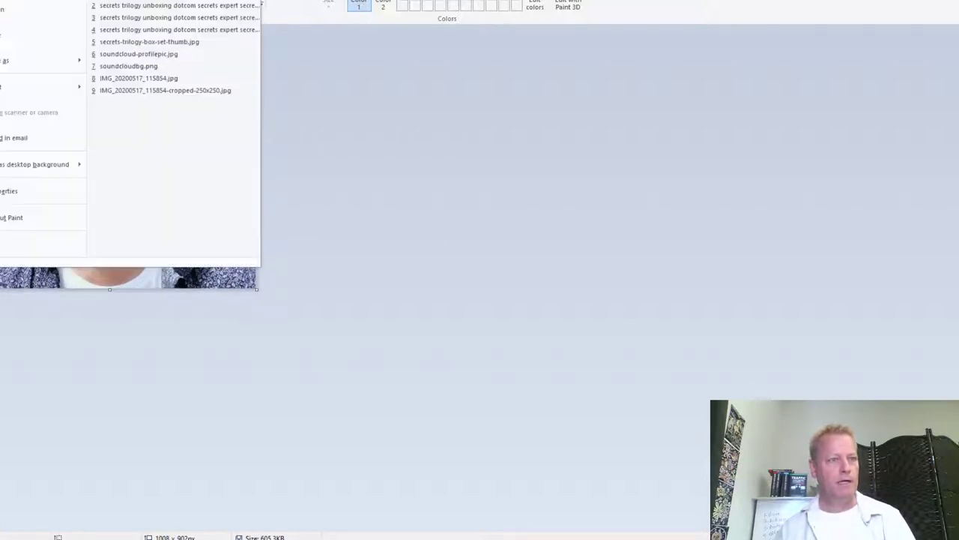
Set the image width to 902 px in Image Properties.
click(17, 190)
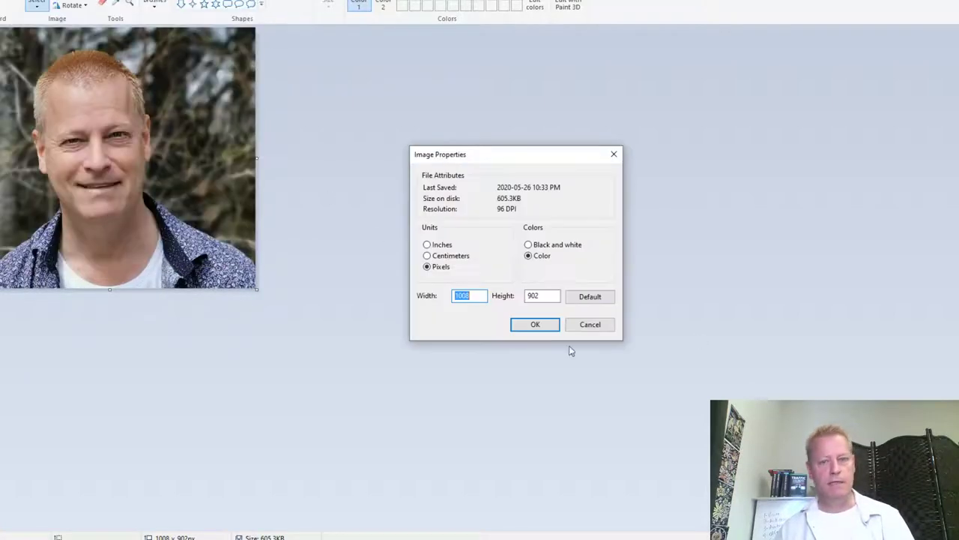
text(902)
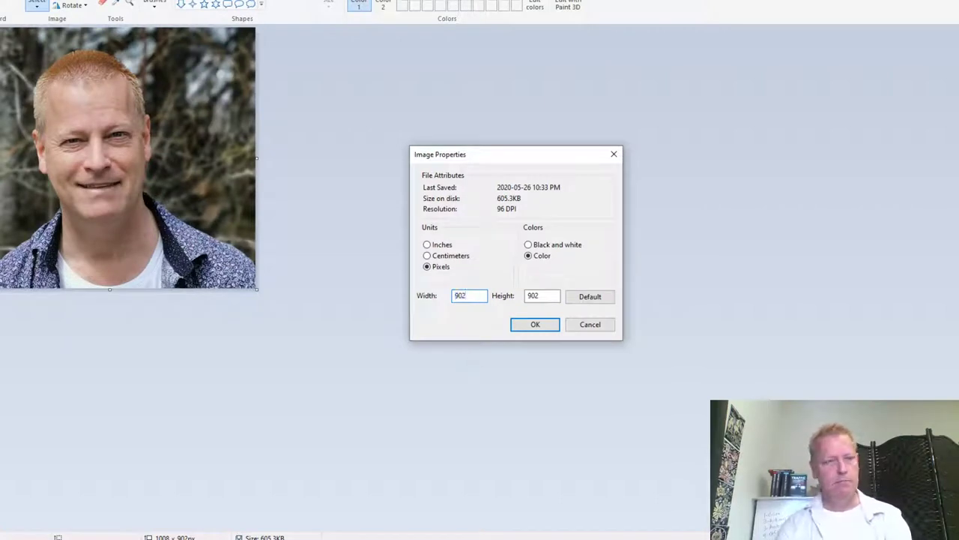
key(Return)
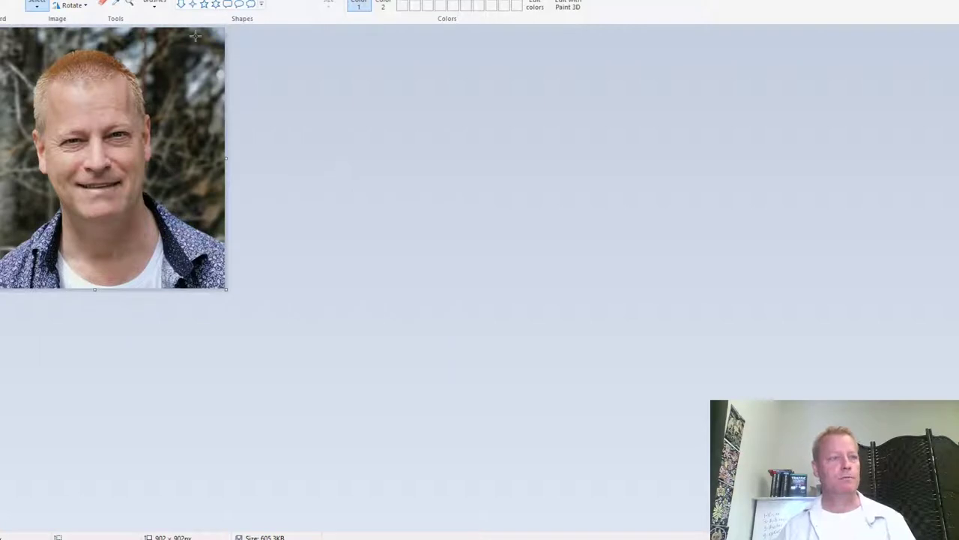
Cancel the Save As dialog and close Paint without saving the edits.
key(alt+f)
mouse_move(2, 65)
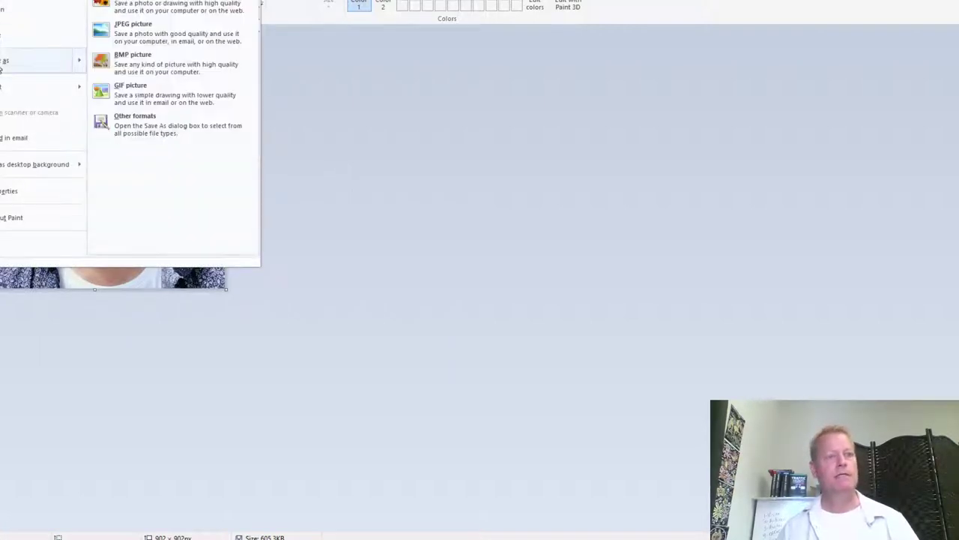
click(489, 146)
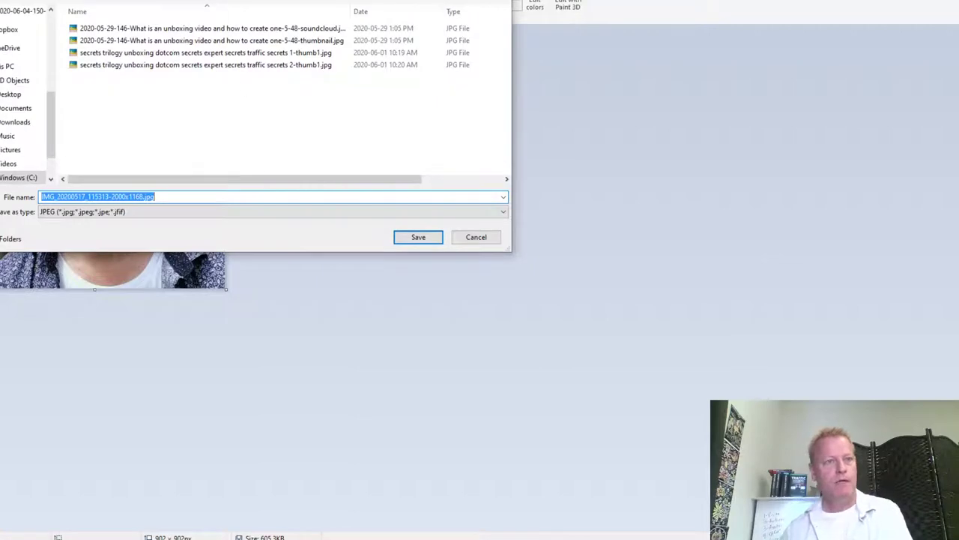
click(475, 240)
key(alt+F4)
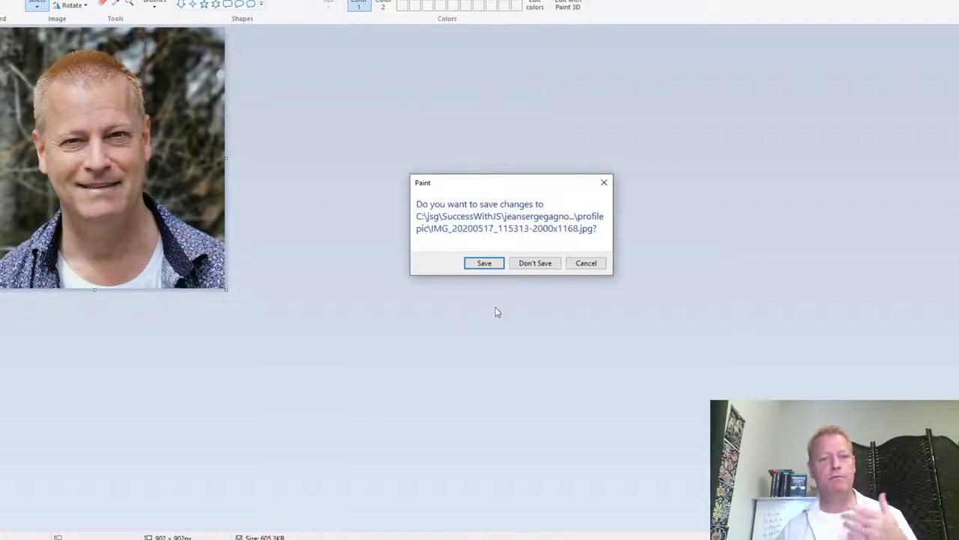
click(538, 264)
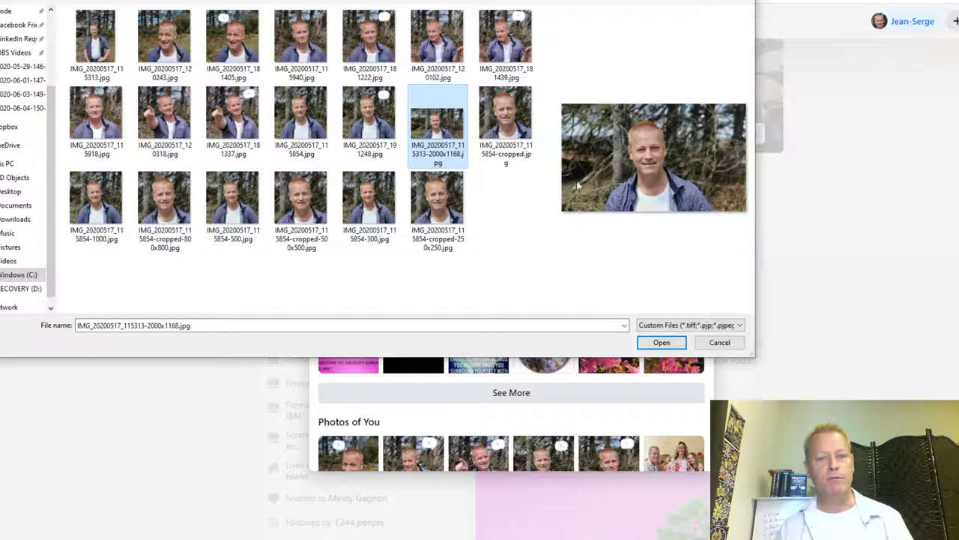
Upload the chosen headshot to Facebook and zoom it out in the crop circle.
click(662, 341)
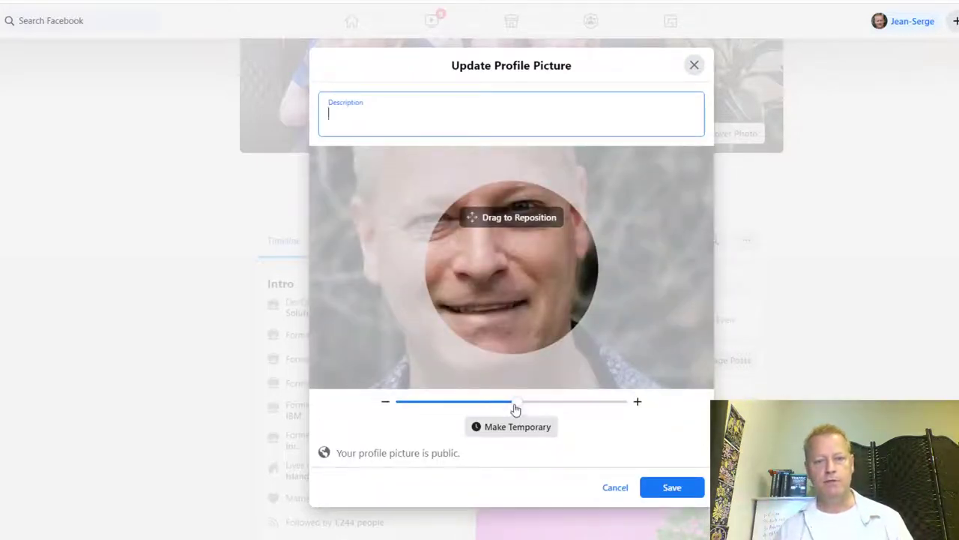
drag(516, 406, 420, 409)
mouse_move(509, 329)
mouse_down()
mouse_move(492, 319)
mouse_move(522, 343)
mouse_up()
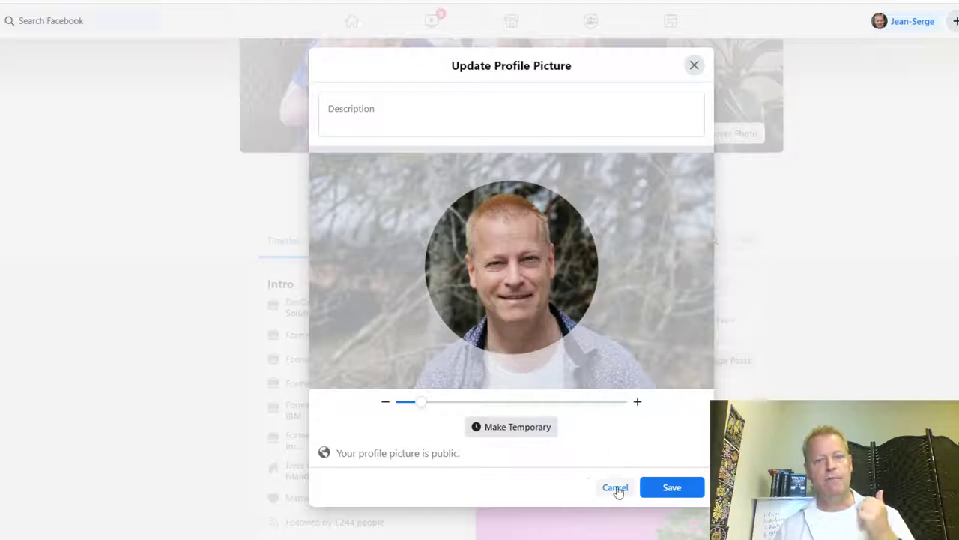
Cancel the profile picture update, discard the changes and close the dialog.
click(383, 108)
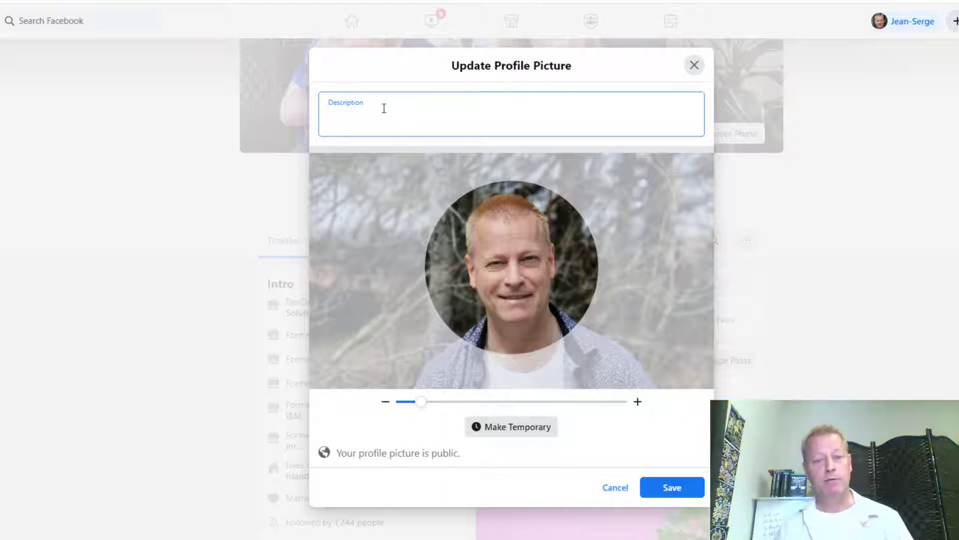
click(617, 489)
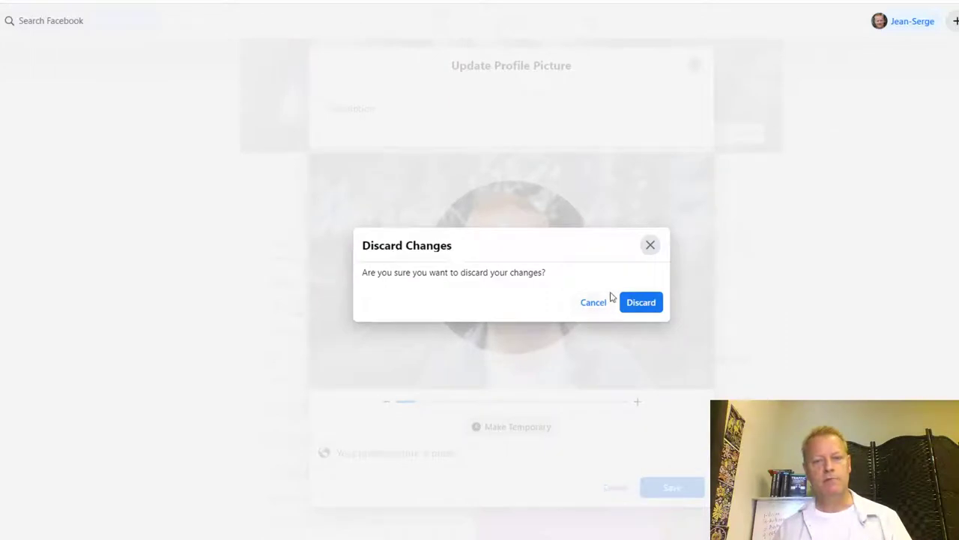
click(634, 307)
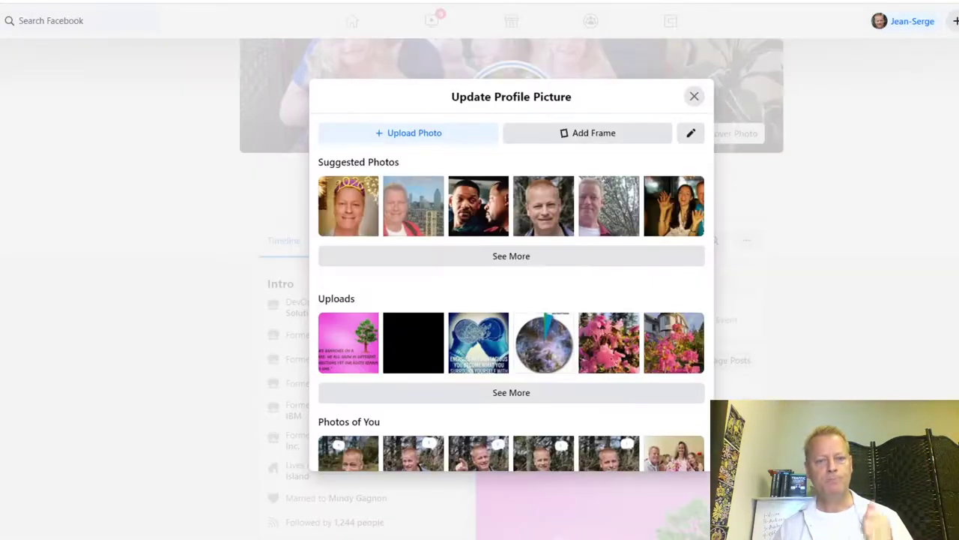
click(694, 97)
scroll(828, 336, up, 2)
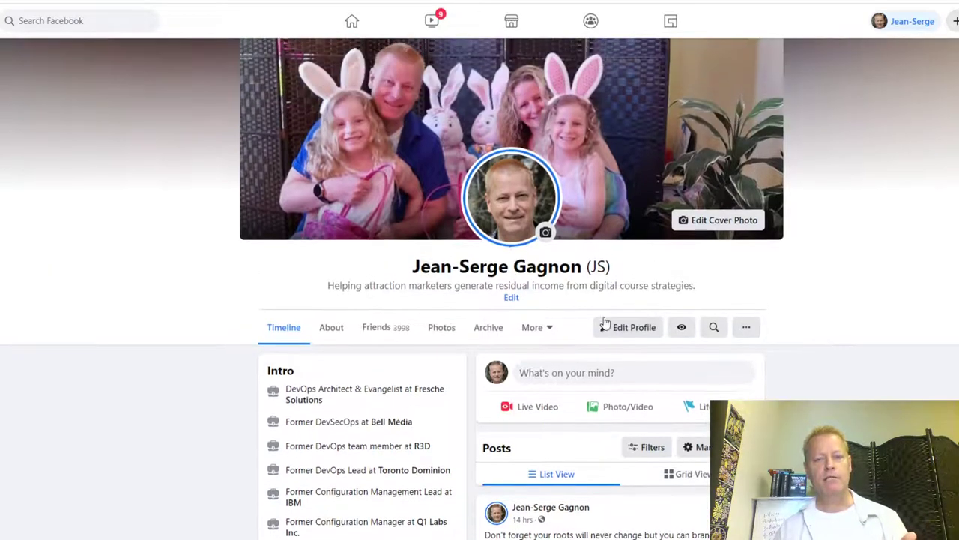
View the current profile picture, then switch to the Classic Facebook layout.
click(516, 216)
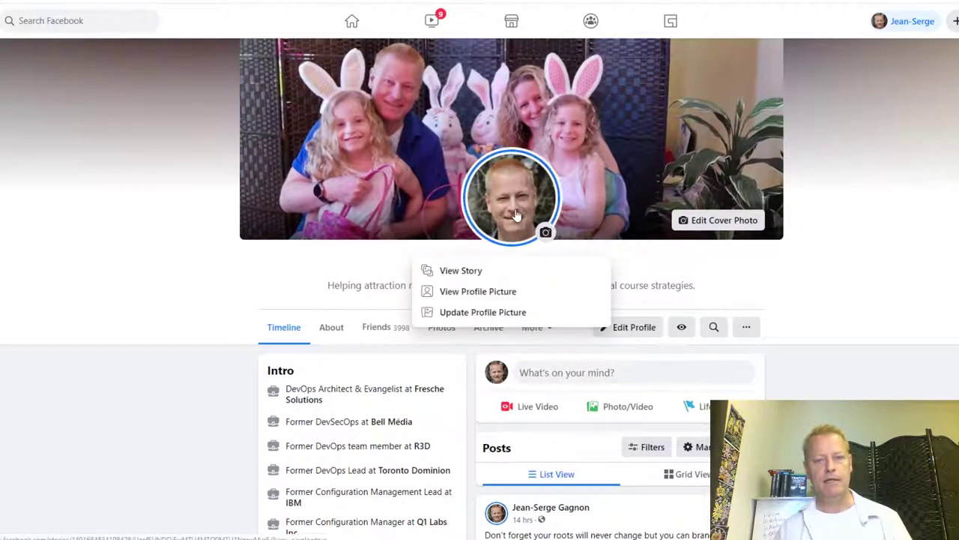
click(496, 295)
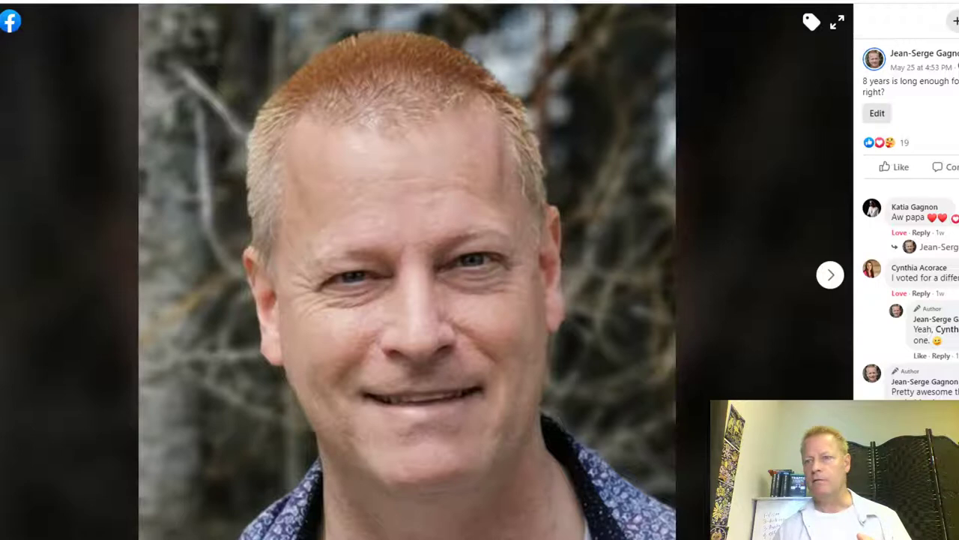
click(956, 67)
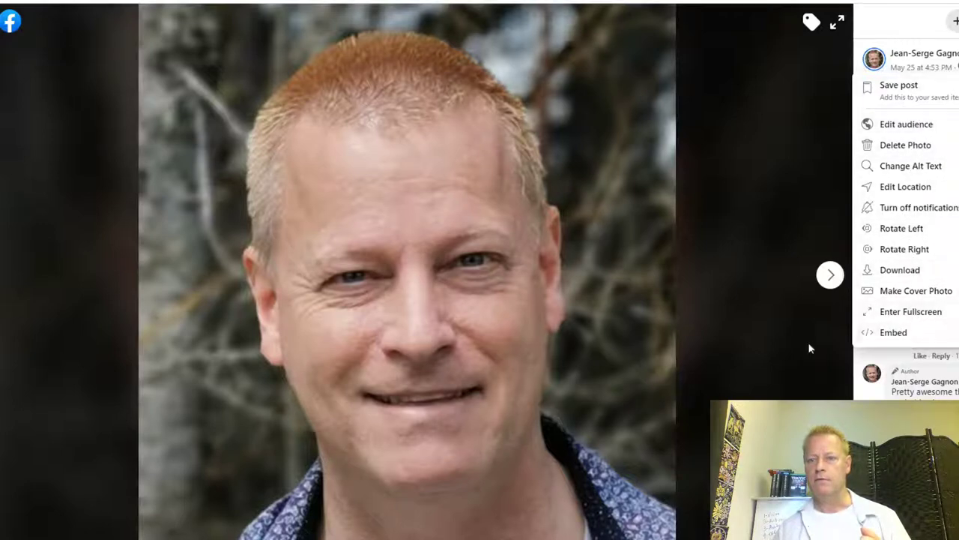
click(774, 312)
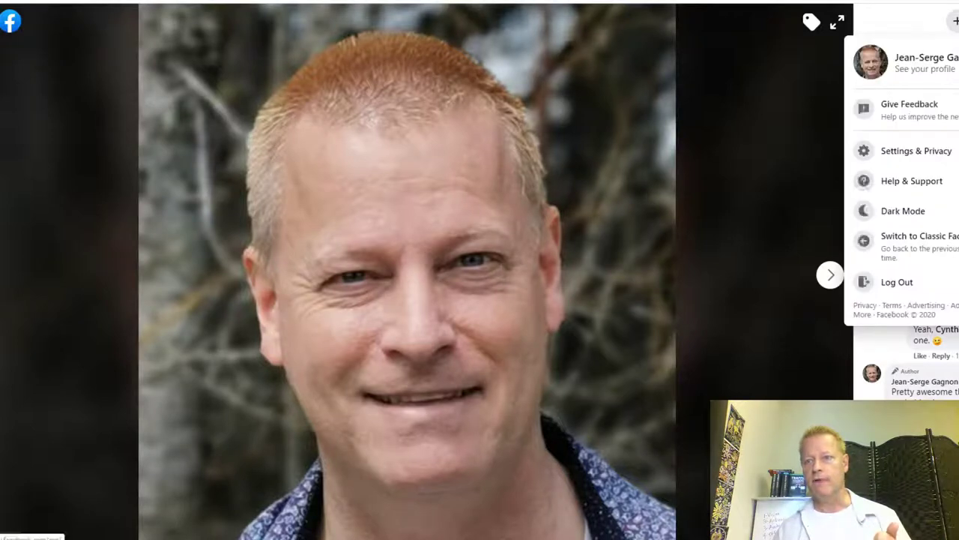
click(519, 276)
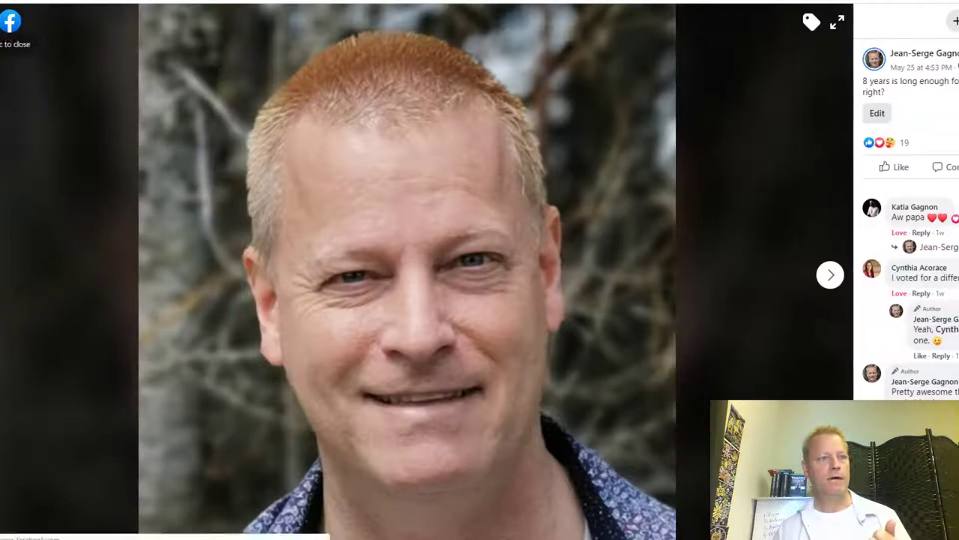
key(Escape)
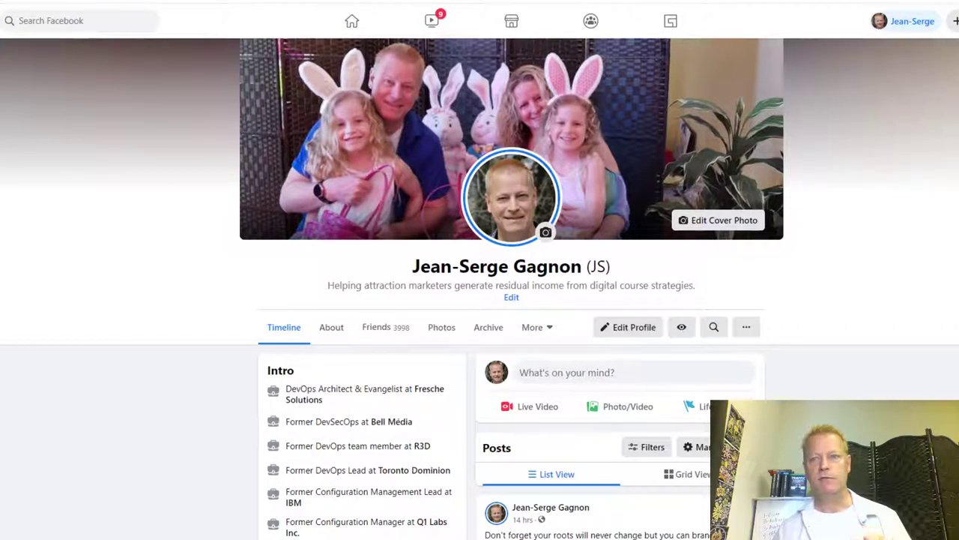
click(958, 21)
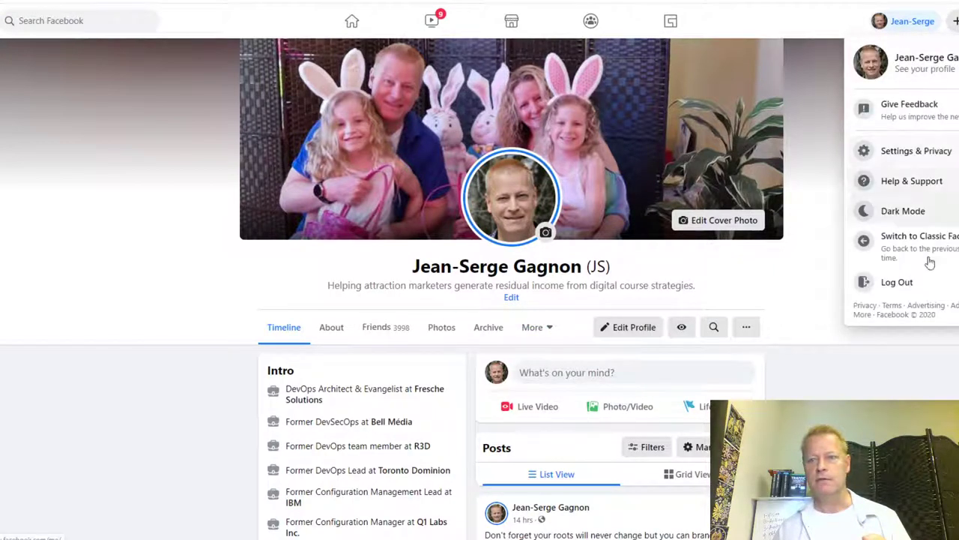
key(Escape)
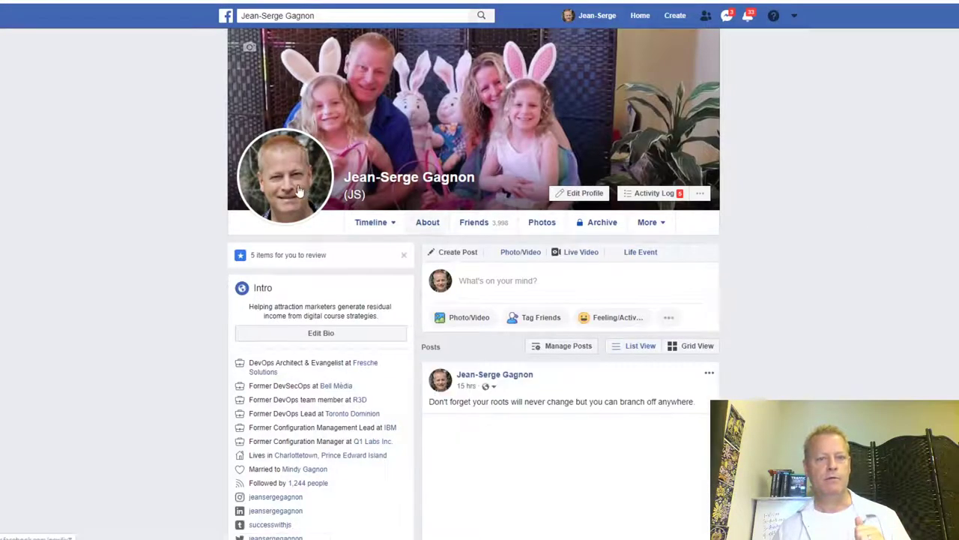
Open the current profile picture in the viewer, check its options and close it.
mouse_move(300, 193)
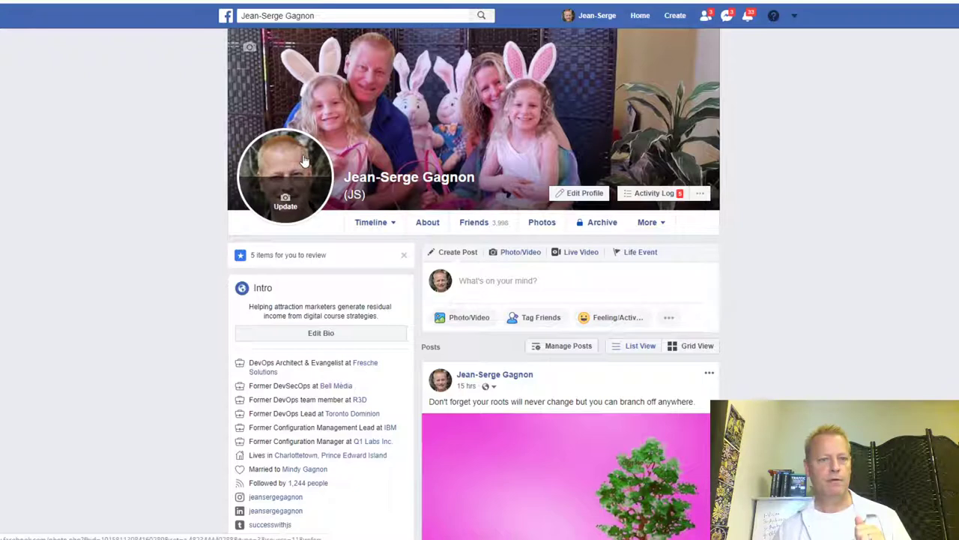
click(328, 229)
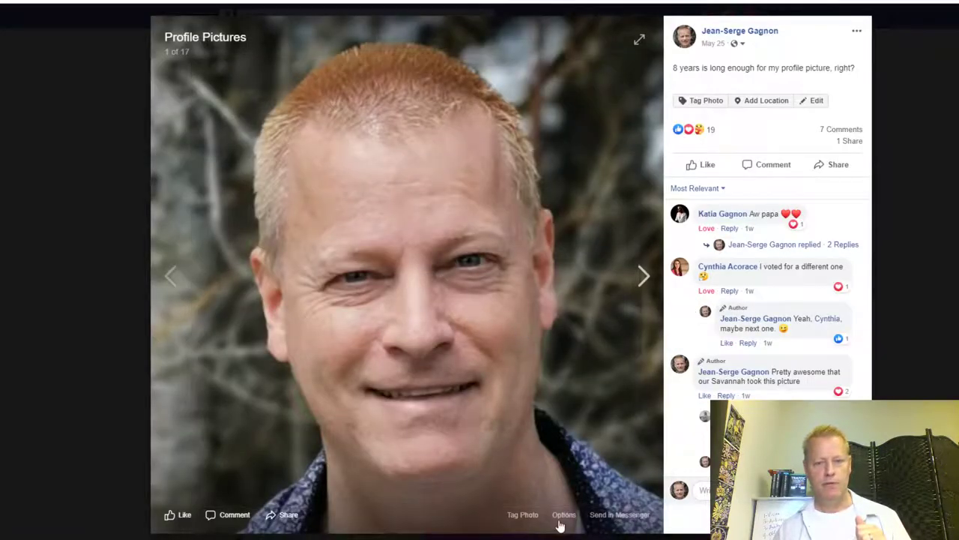
click(562, 522)
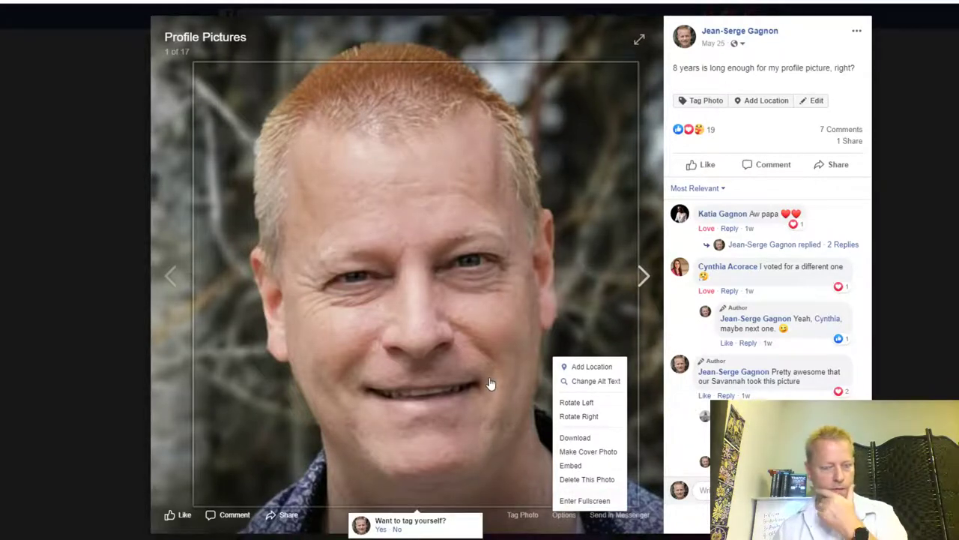
click(837, 206)
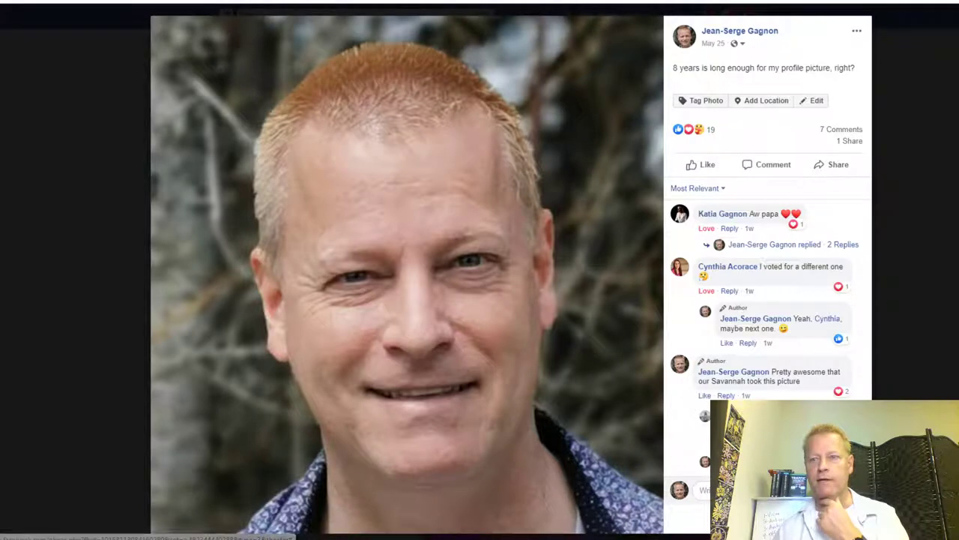
click(739, 31)
click(648, 223)
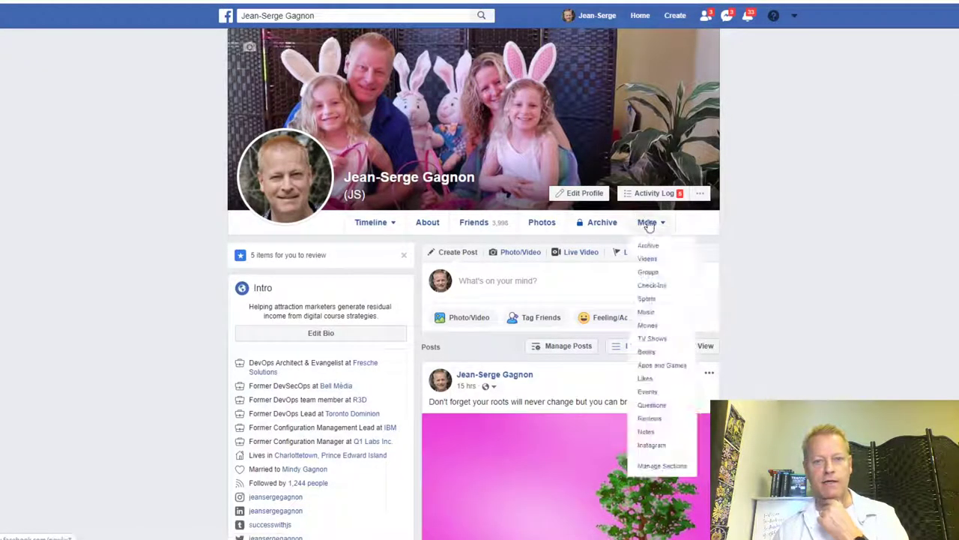
mouse_move(373, 222)
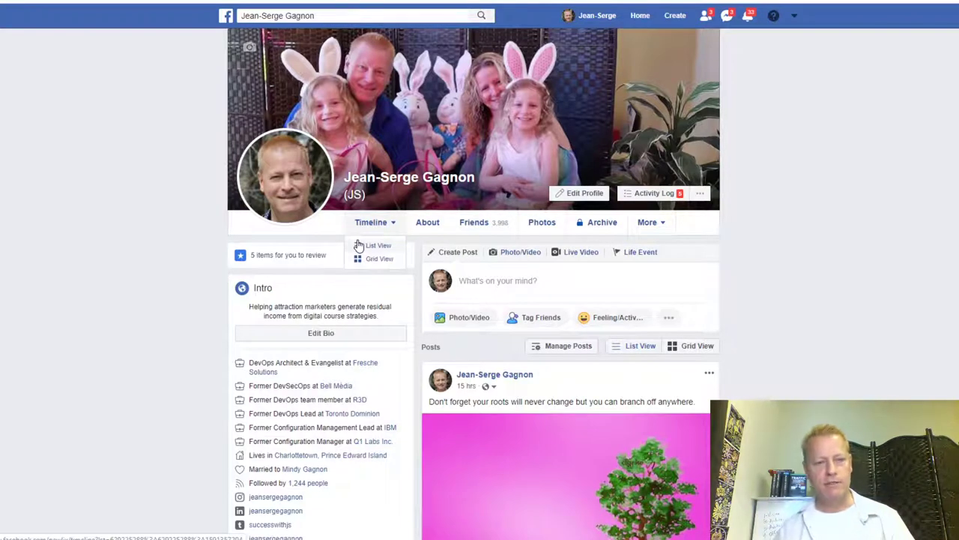
click(294, 171)
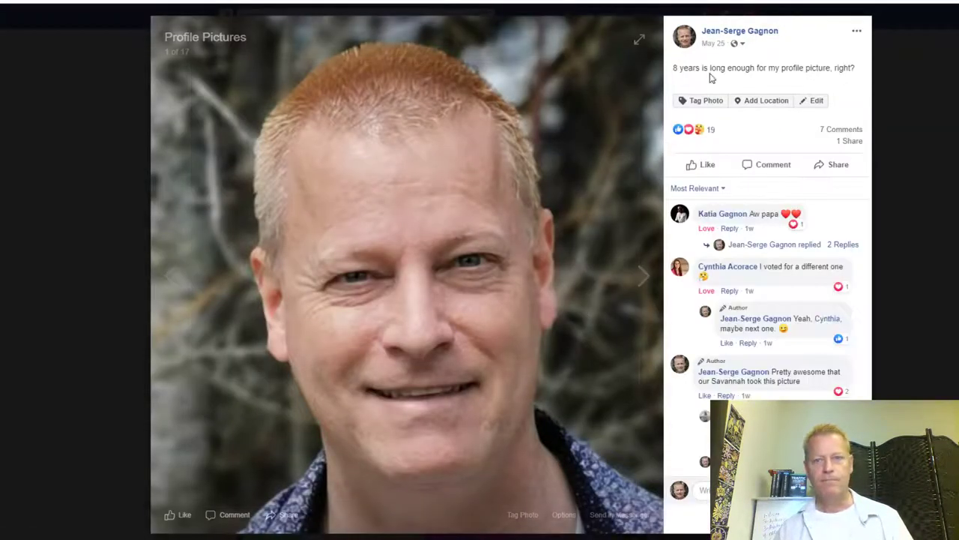
key(Escape)
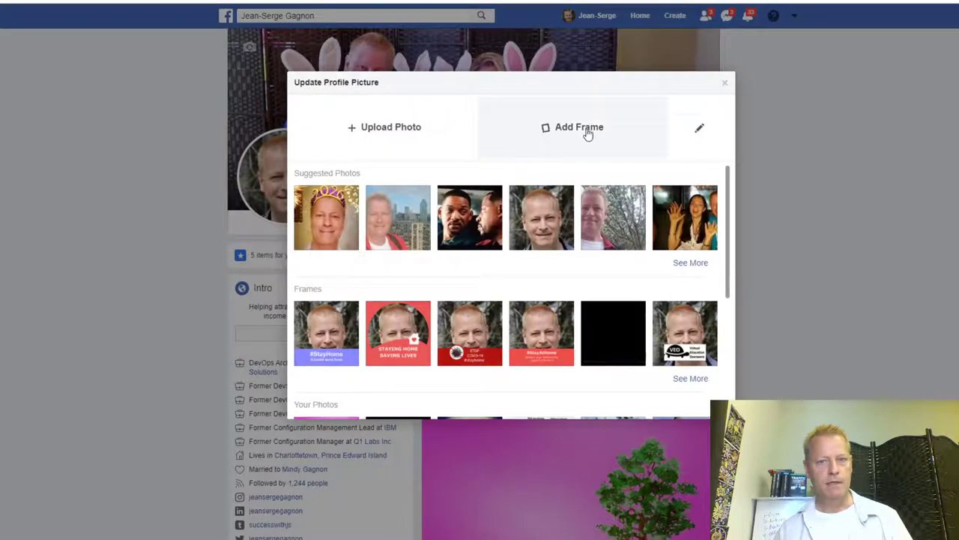
Open Edit Thumbnail, cancel without changes, then bring up the account menu.
click(701, 130)
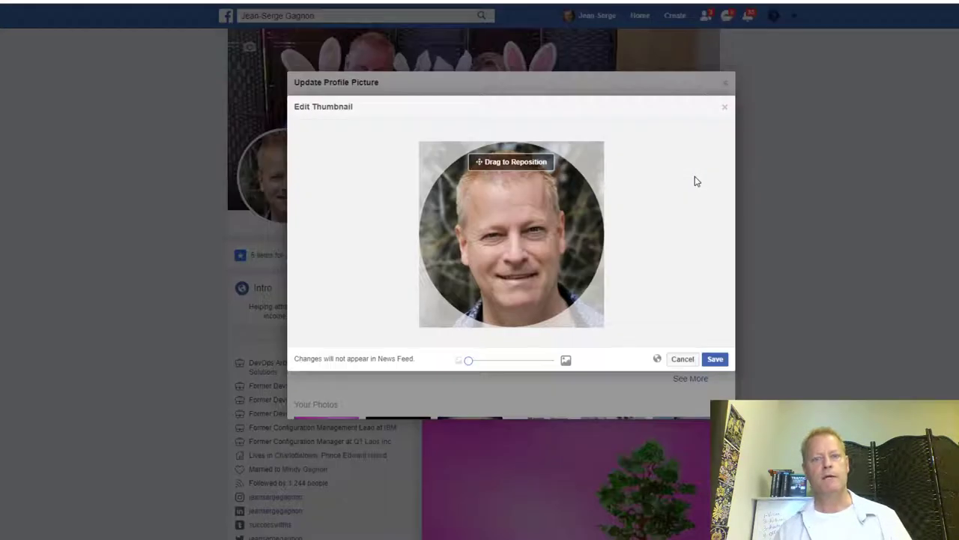
drag(466, 362, 431, 349)
click(682, 361)
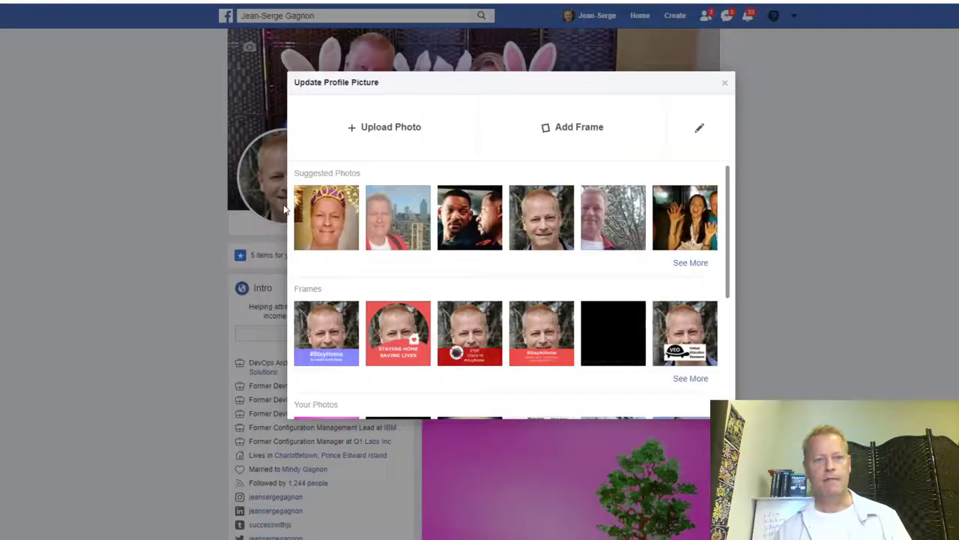
click(724, 81)
click(287, 158)
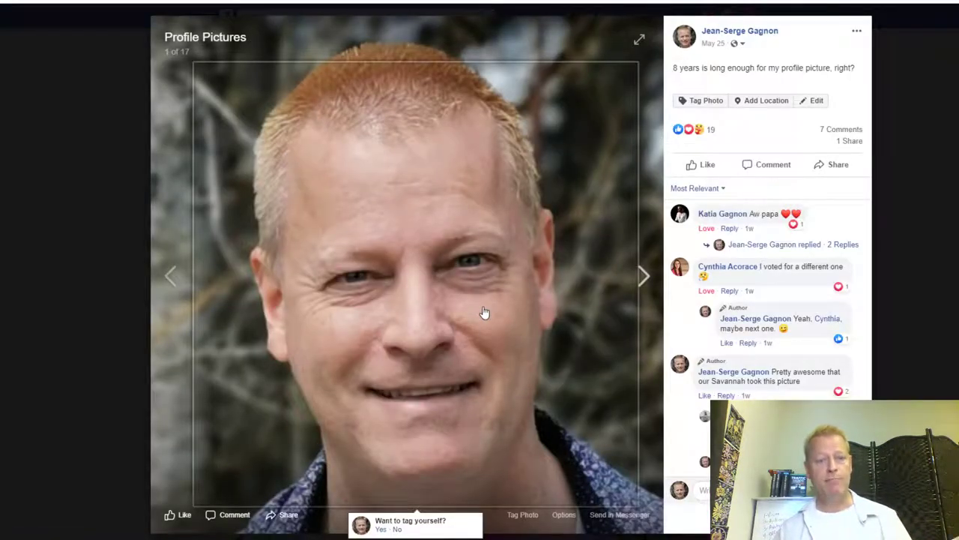
click(936, 128)
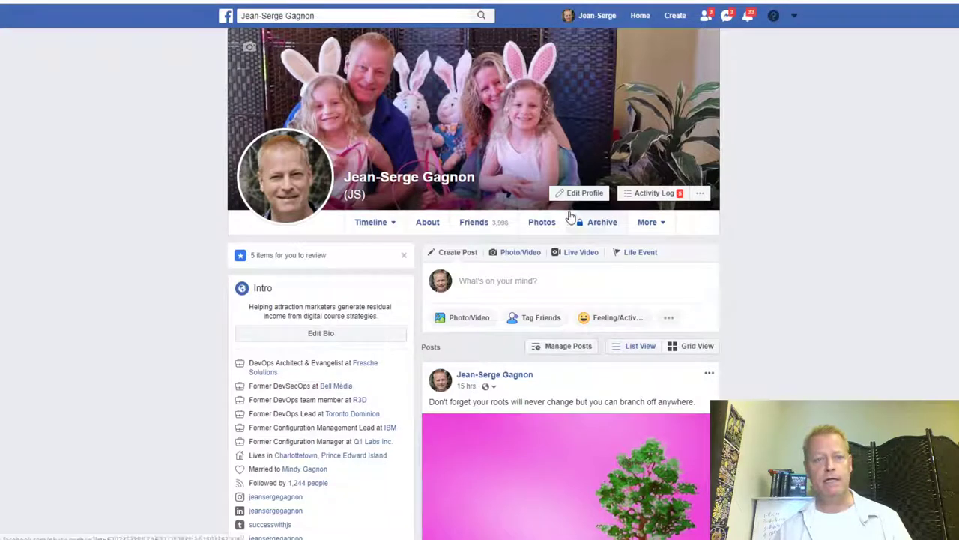
click(799, 19)
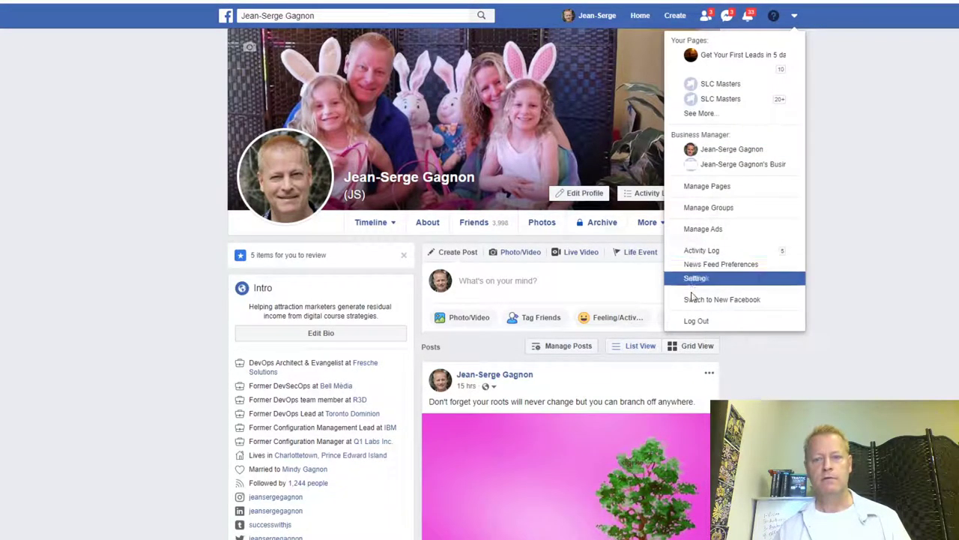
click(718, 304)
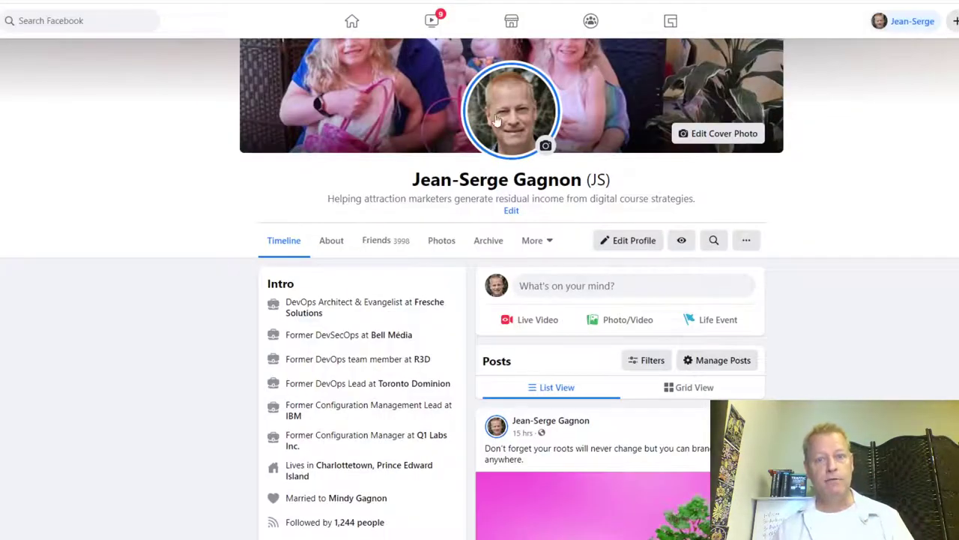
click(504, 102)
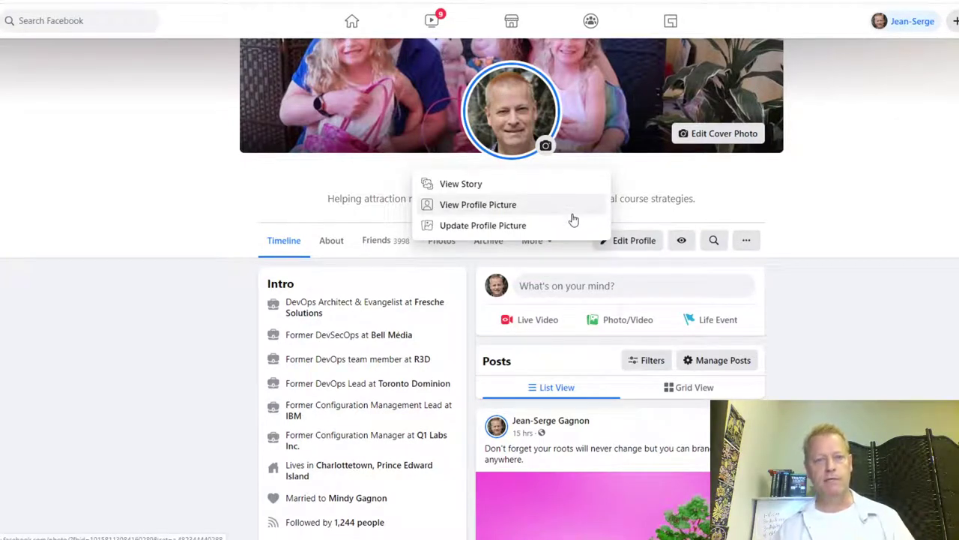
click(505, 225)
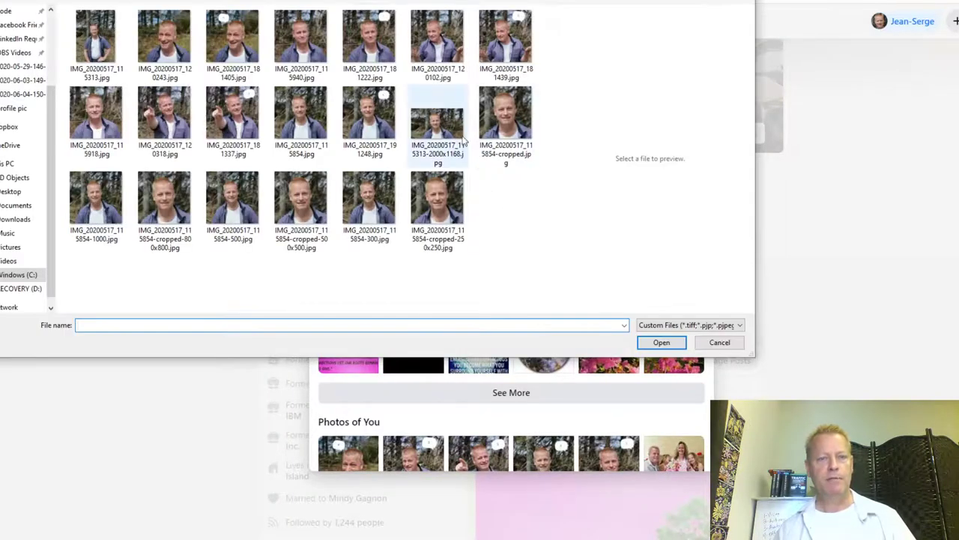
click(448, 130)
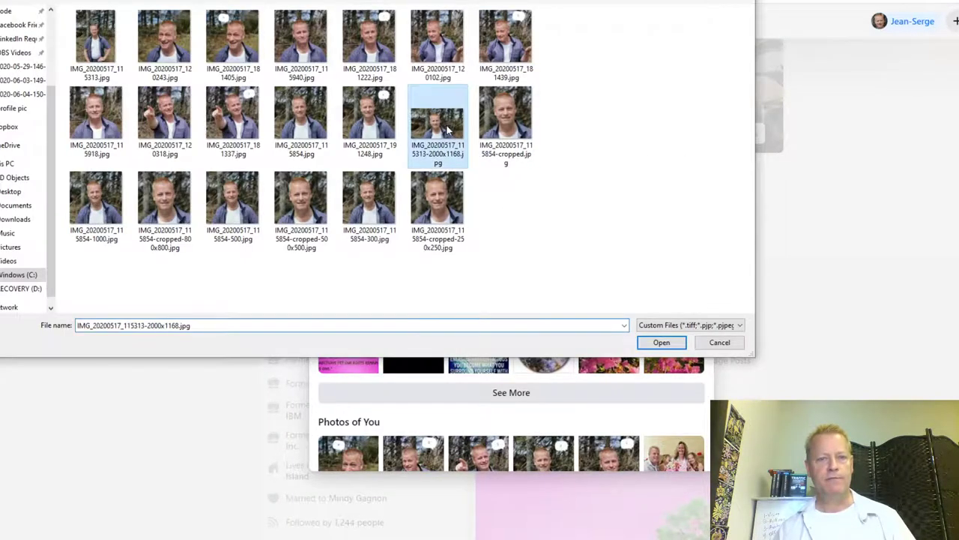
click(661, 344)
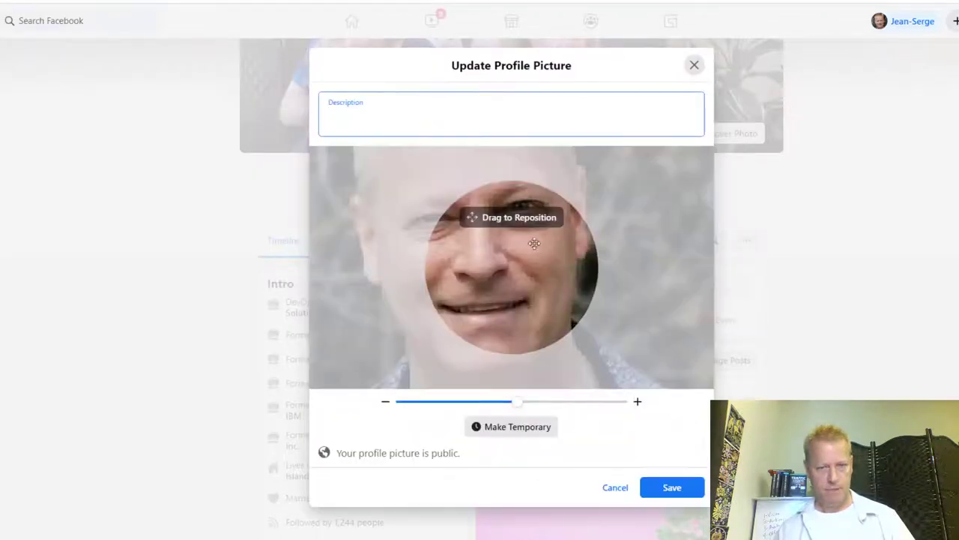
Zoom the headshot out and centre the face and shoulders in the crop circle.
drag(517, 406, 444, 412)
drag(512, 320, 526, 331)
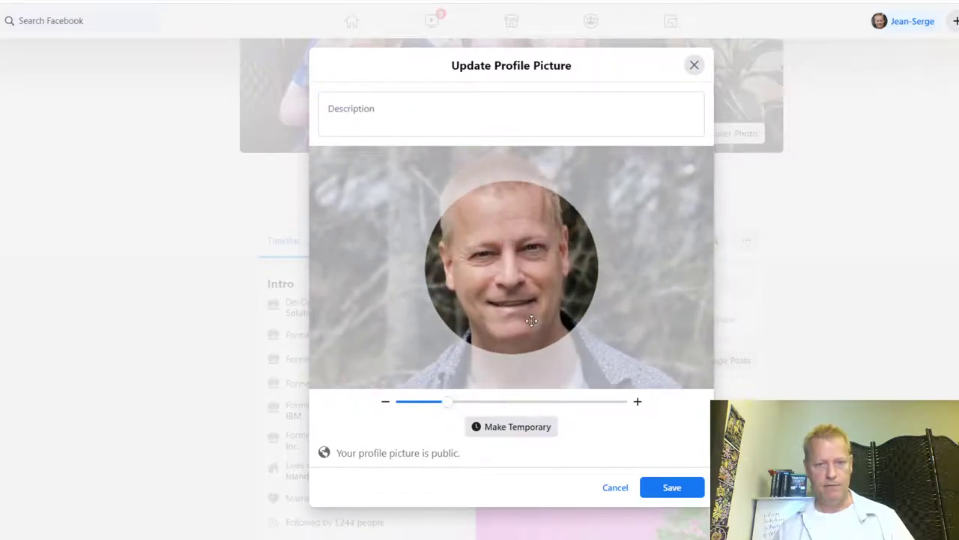
drag(448, 407, 413, 408)
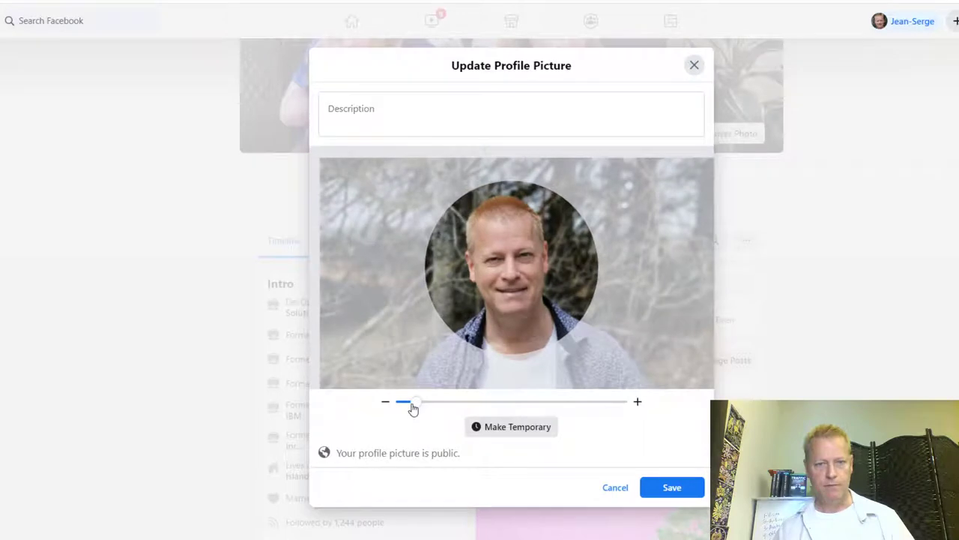
mouse_move(536, 325)
mouse_down()
mouse_move(520, 313)
mouse_move(537, 315)
mouse_up()
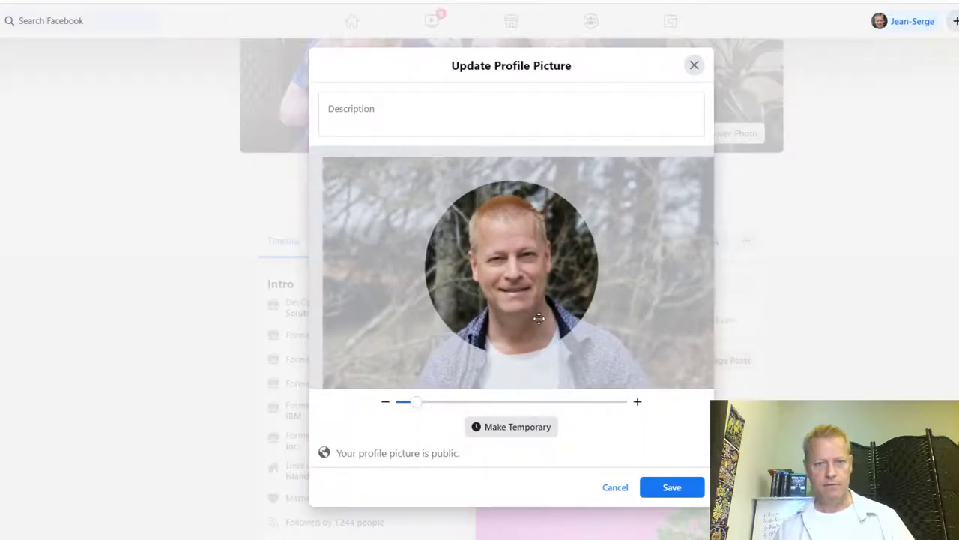
click(431, 105)
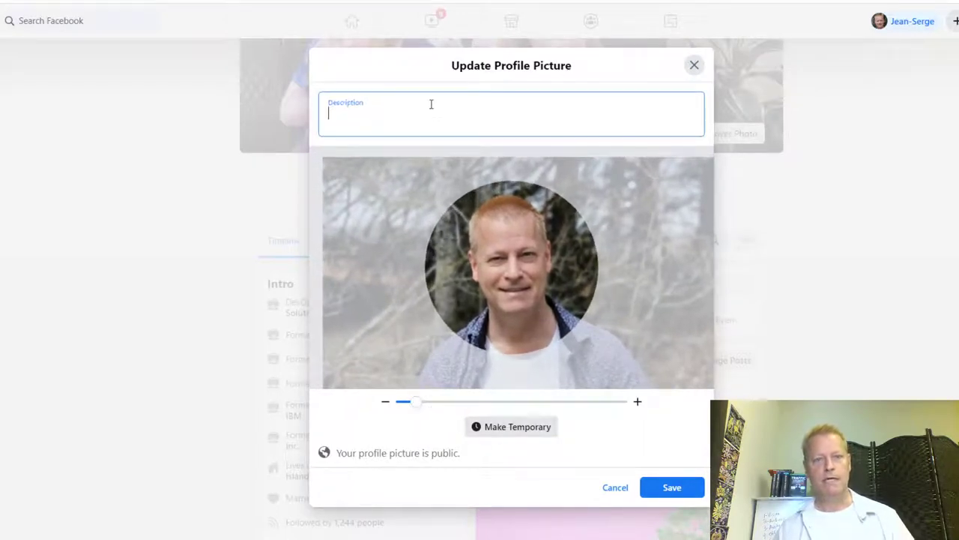
Add a description crediting the user's daughter as photographer and save the profile picture.
text(Updated )
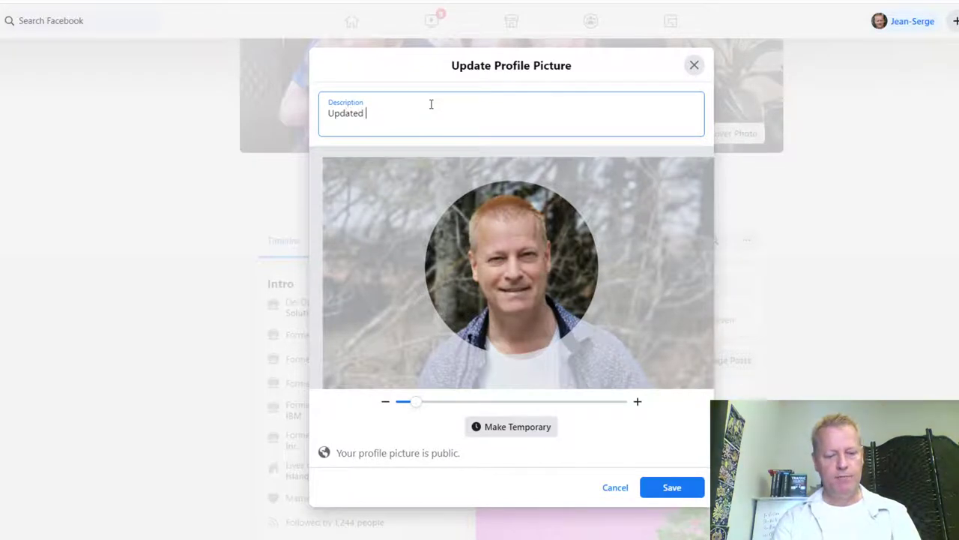
text(profile to this shot by my daughter S)
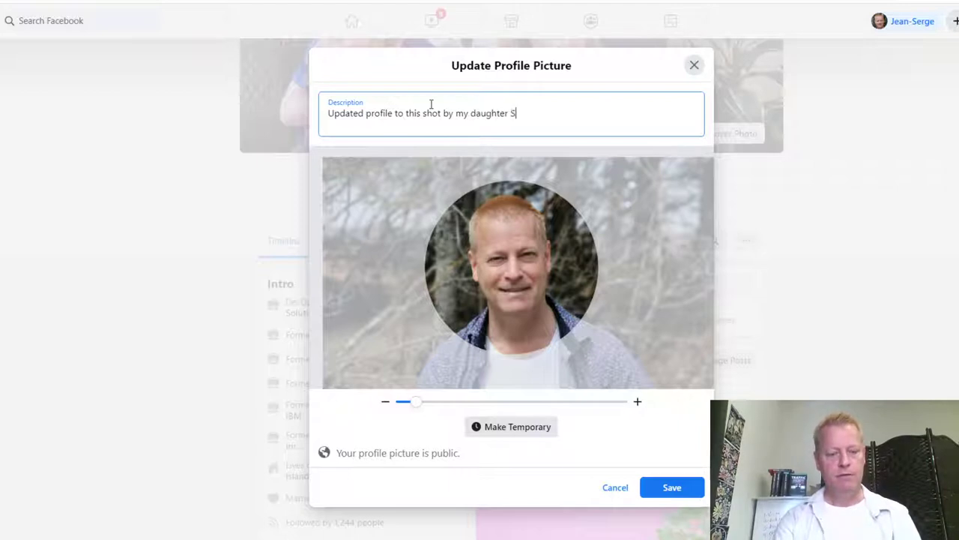
text(avanah! She's becoming a pro)
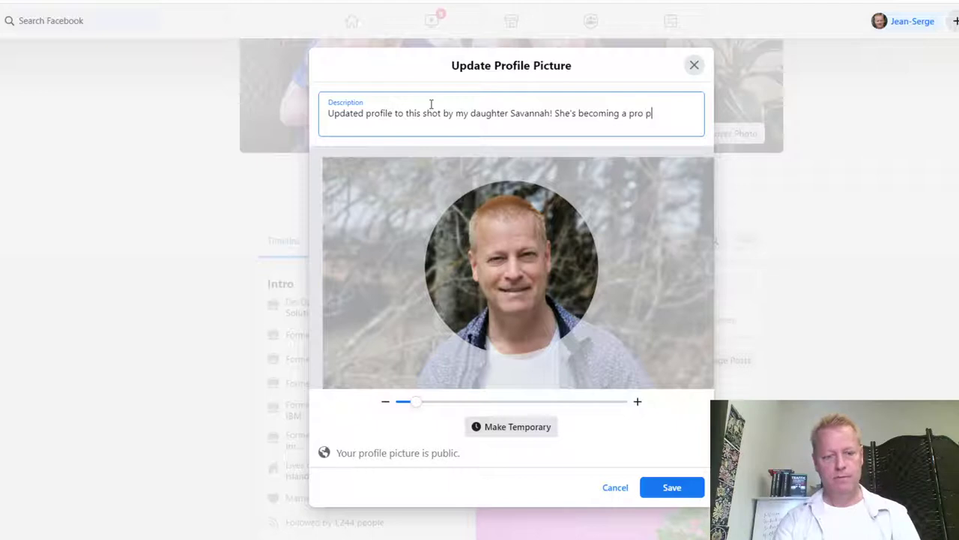
text(pher :))
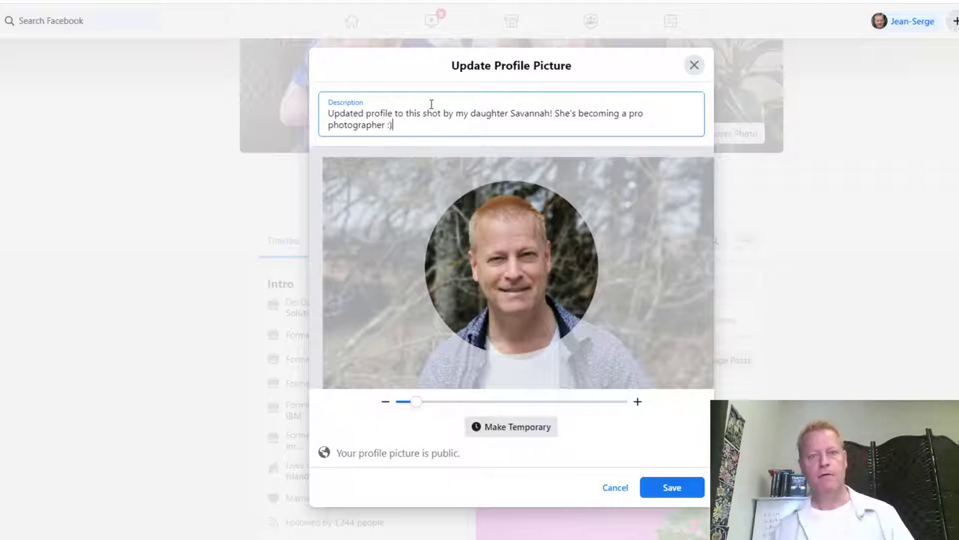
click(672, 488)
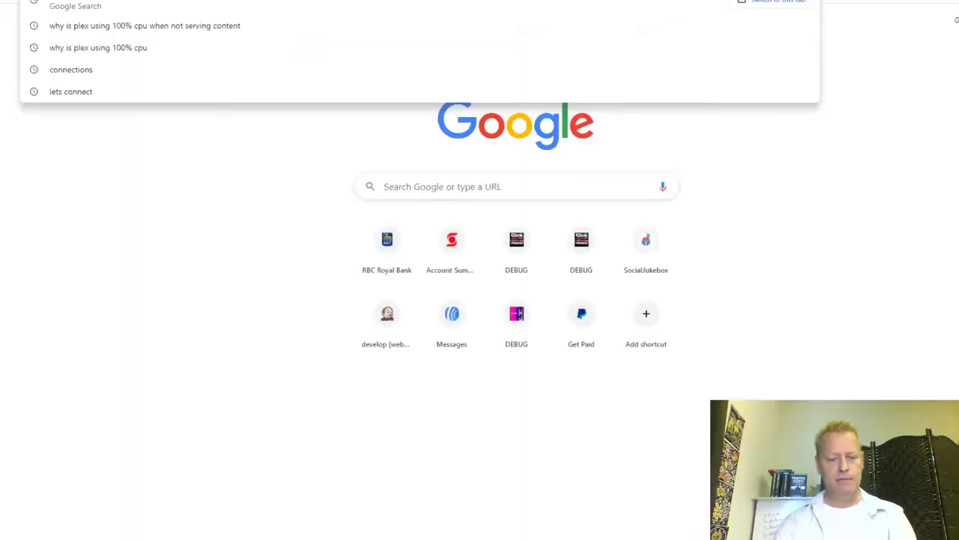
Go to LinkedIn by entering 'linkedin' in Chrome's address bar.
text(linkedin)
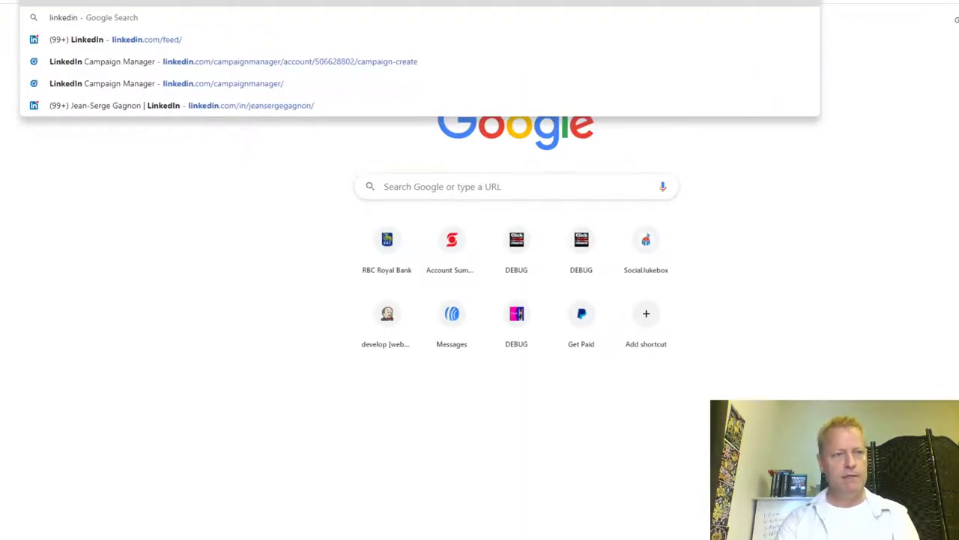
key(Return)
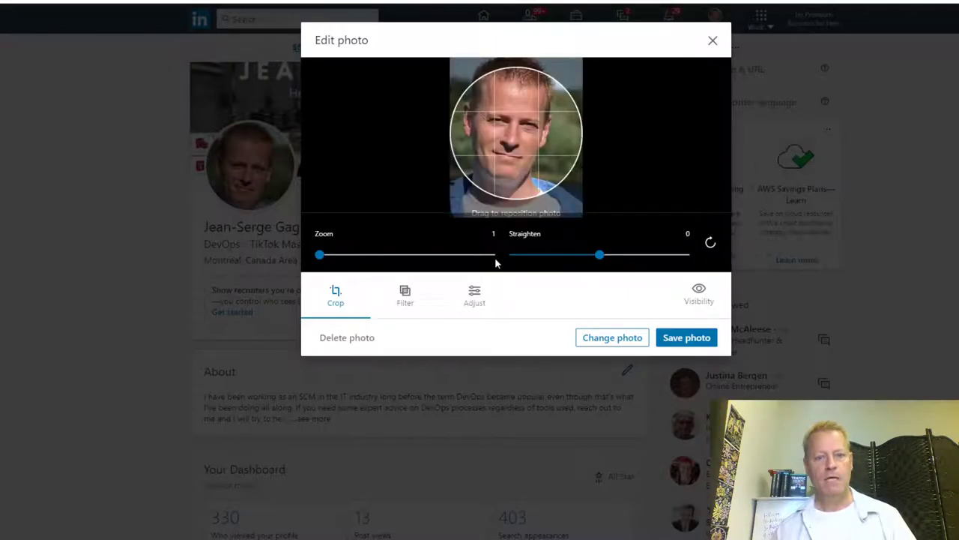
click(614, 341)
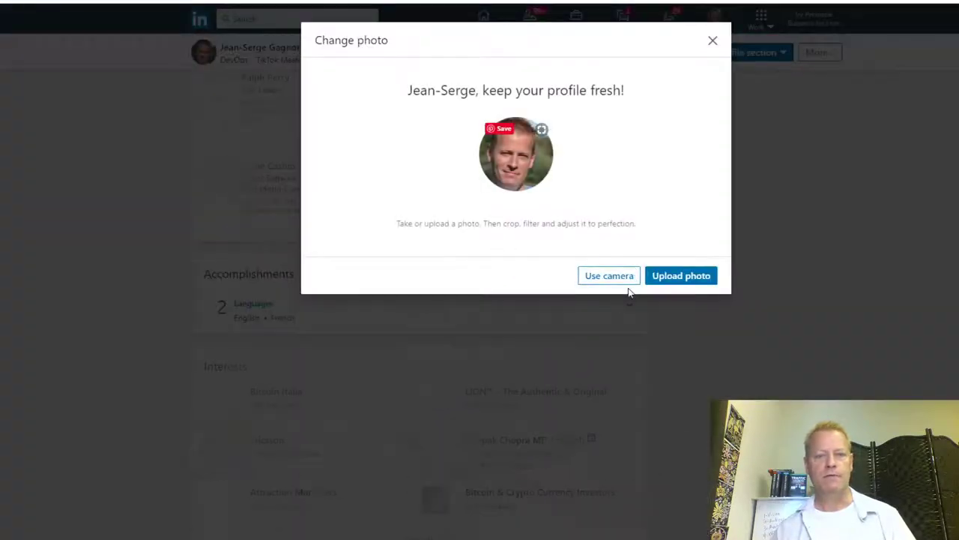
click(676, 277)
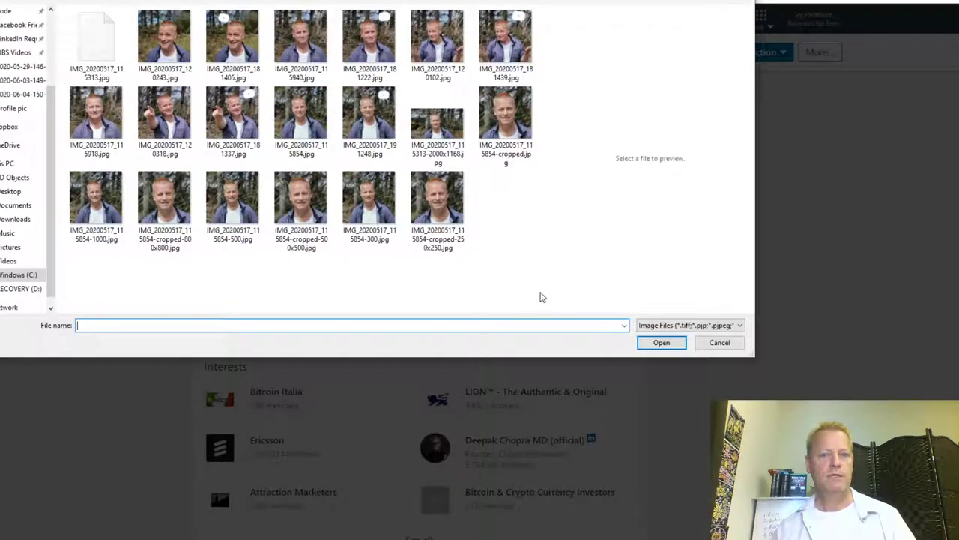
click(437, 129)
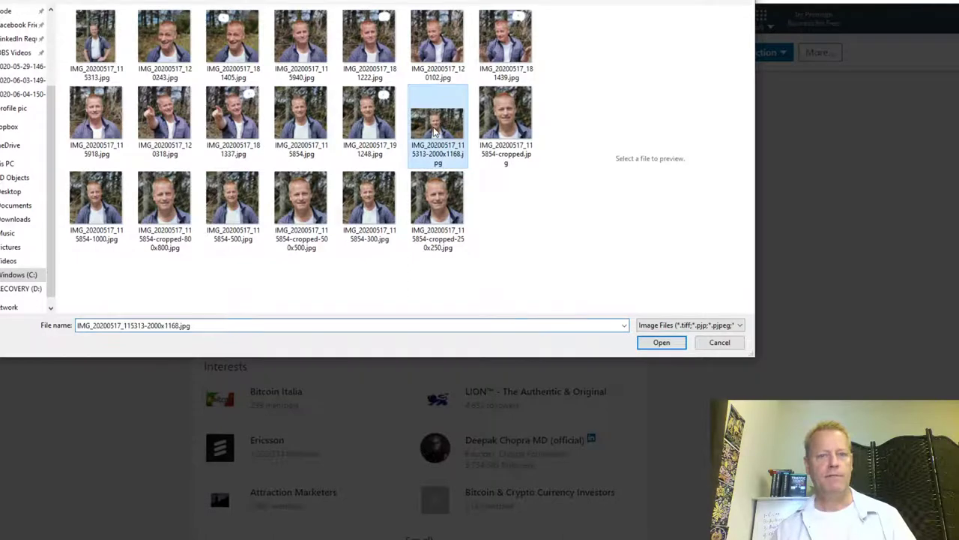
click(663, 343)
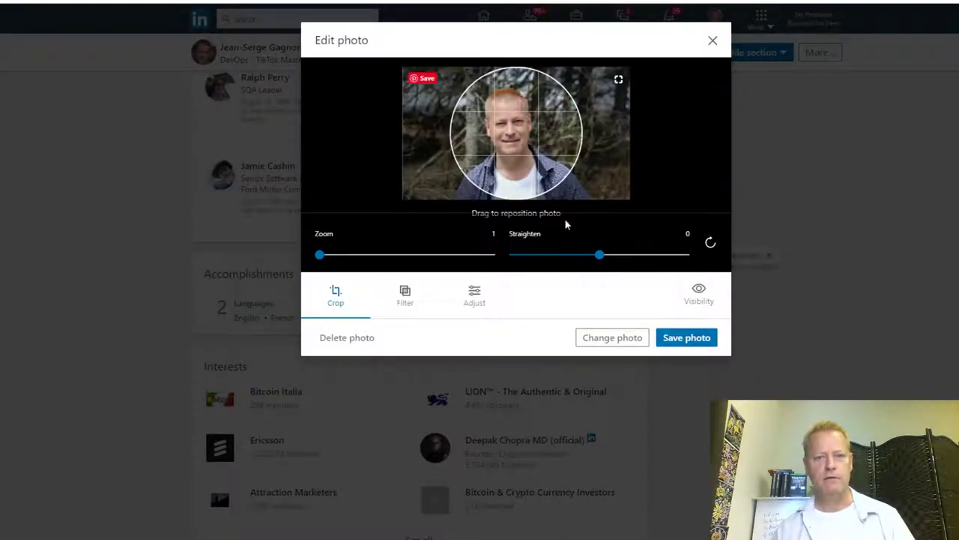
Zoom the photo to 1.6, centre the face, keep visibility Public, and save it.
drag(322, 258, 370, 267)
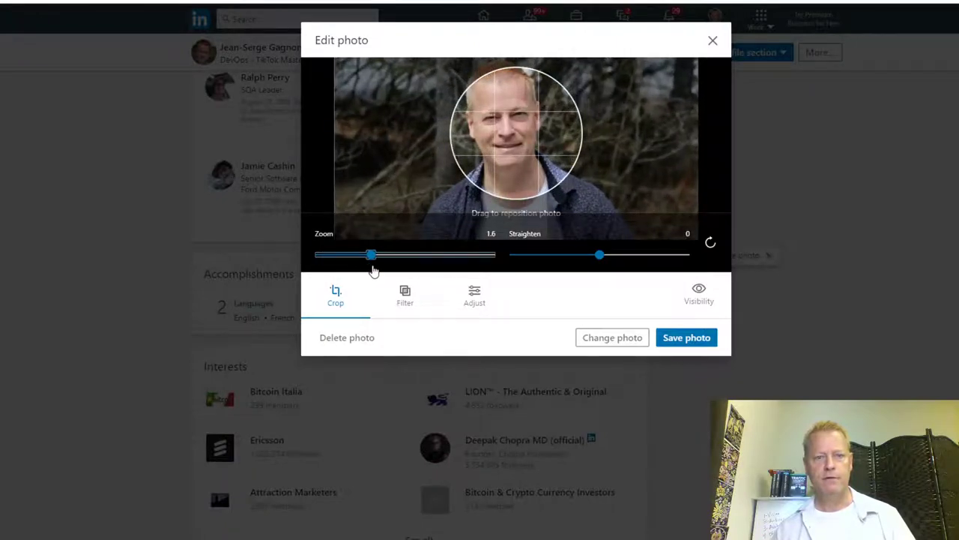
drag(511, 153, 521, 168)
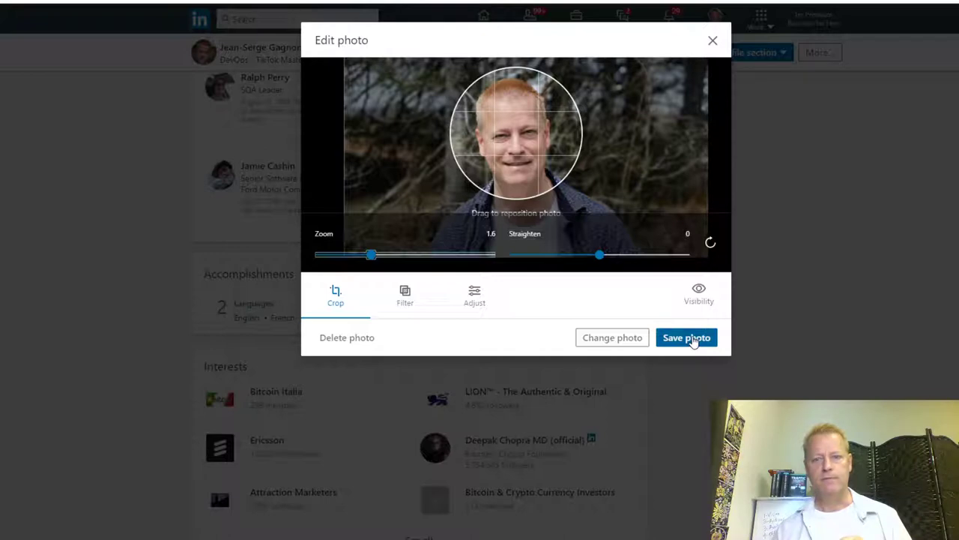
click(696, 295)
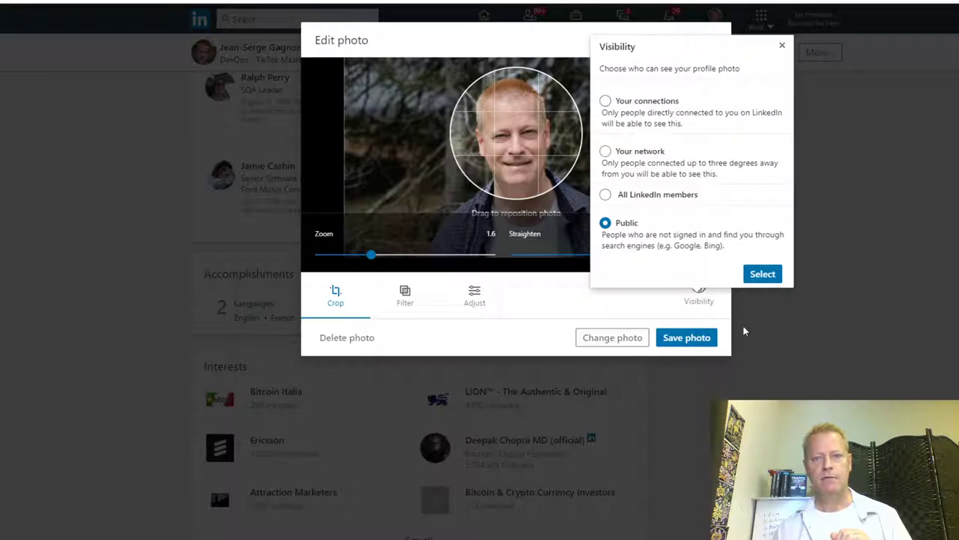
click(759, 279)
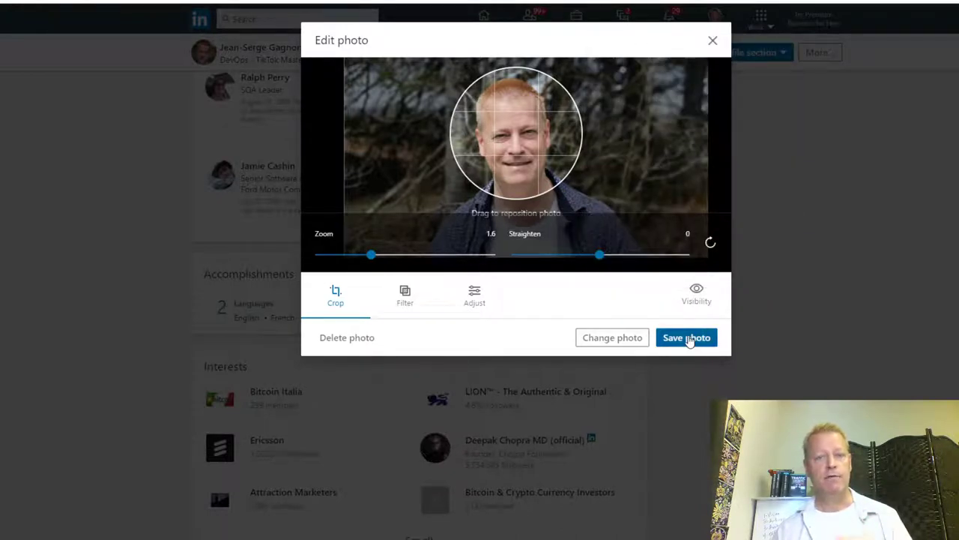
click(689, 338)
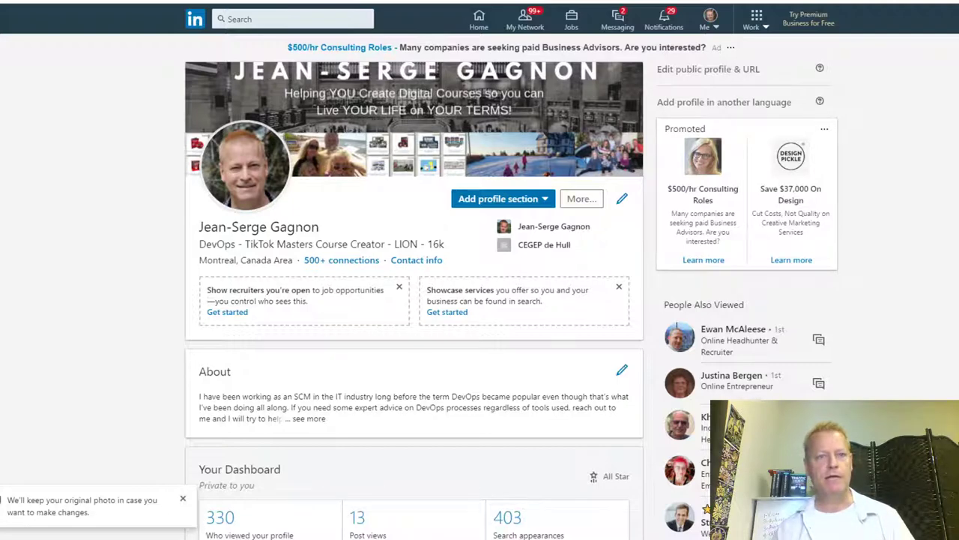
key(ctrl+t)
Go to Twitter from the omnibox and show the account's profile page.
text(twitter)
key(Return)
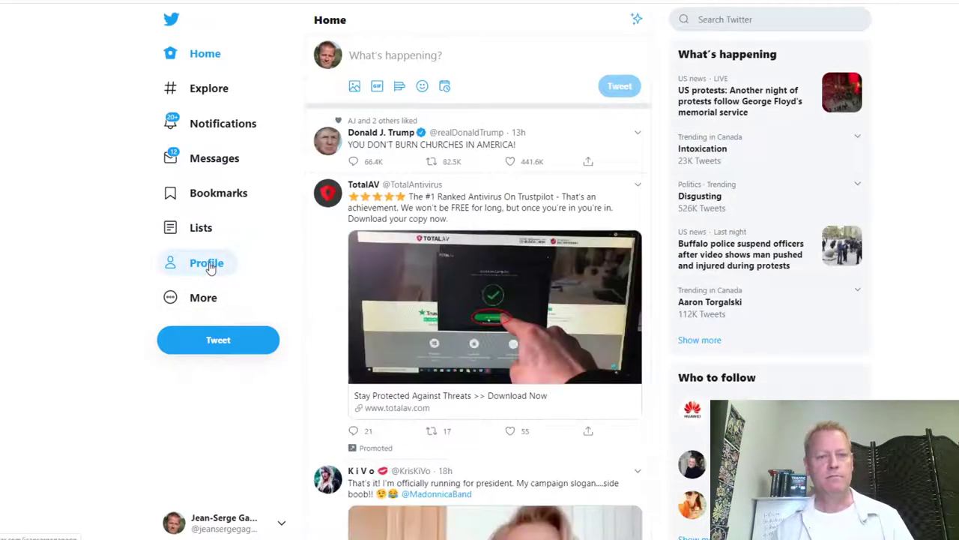
click(210, 268)
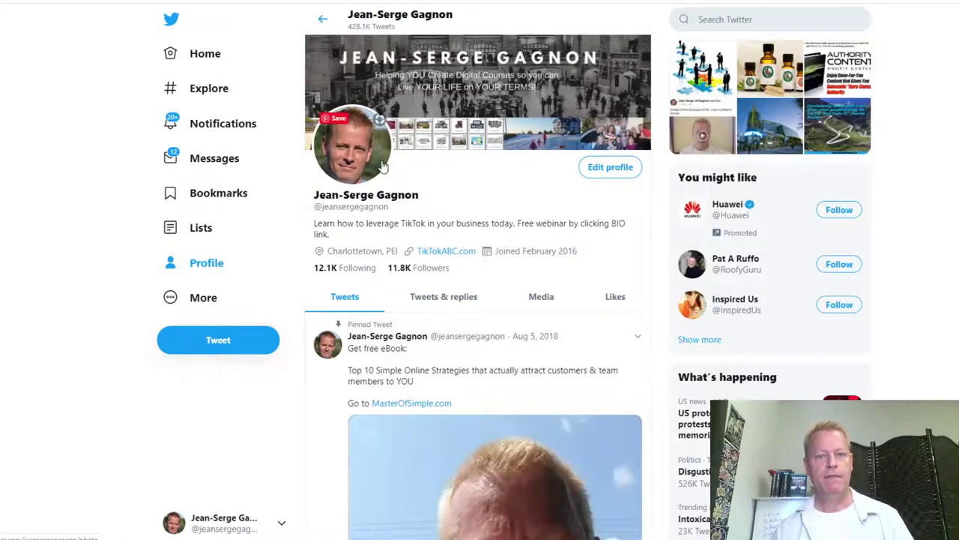
click(613, 166)
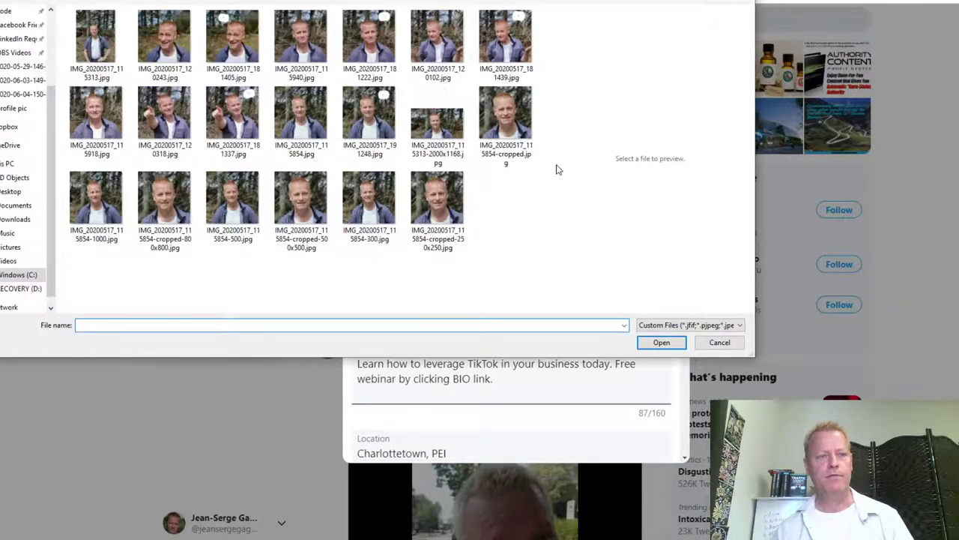
click(458, 135)
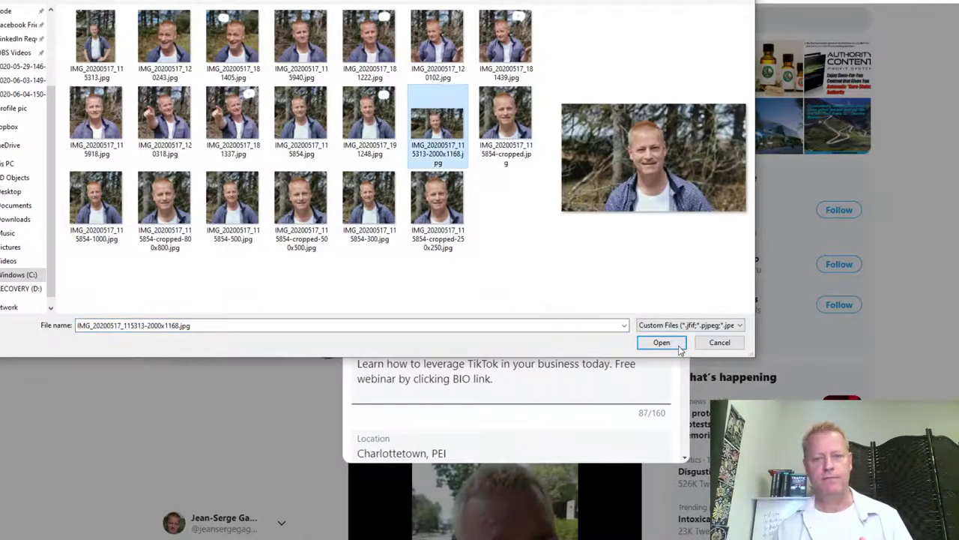
click(677, 346)
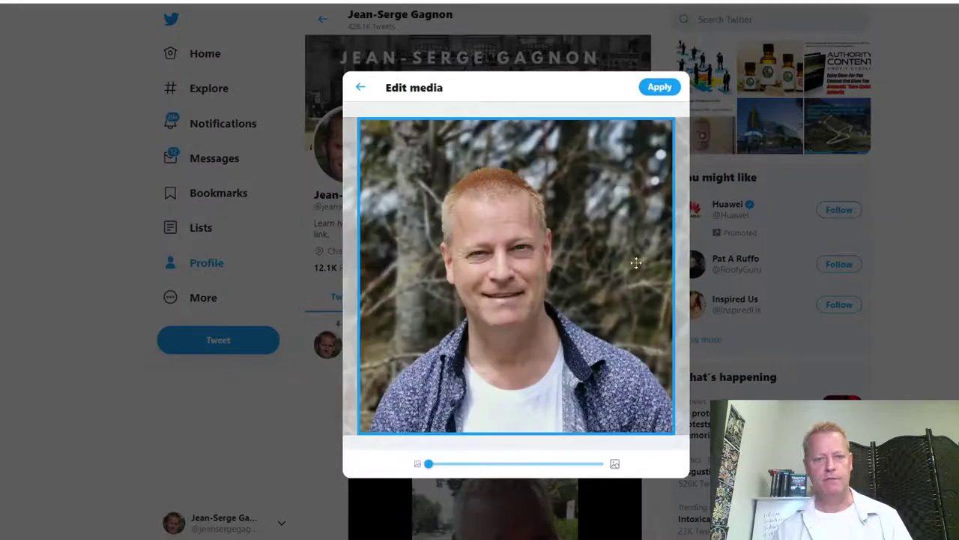
drag(430, 465, 462, 468)
drag(512, 316, 536, 332)
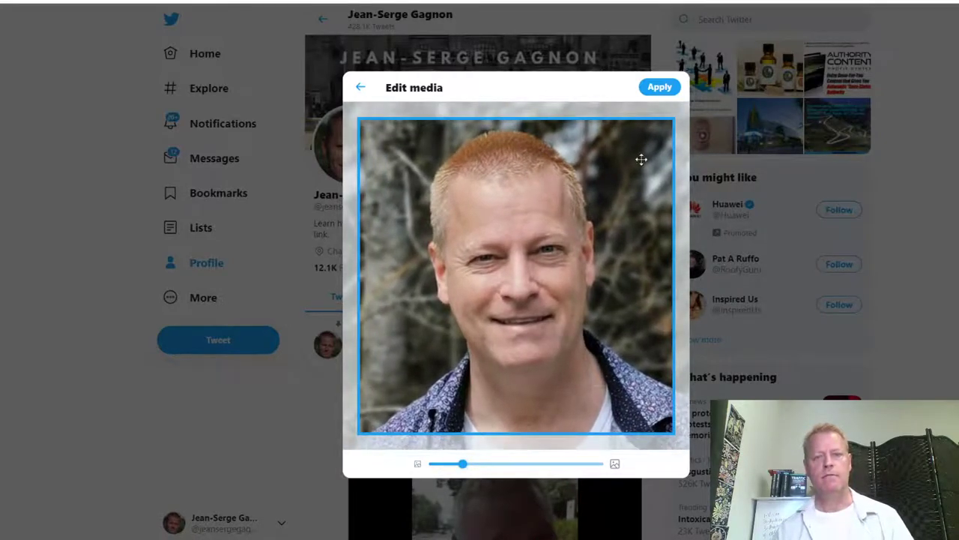
click(660, 87)
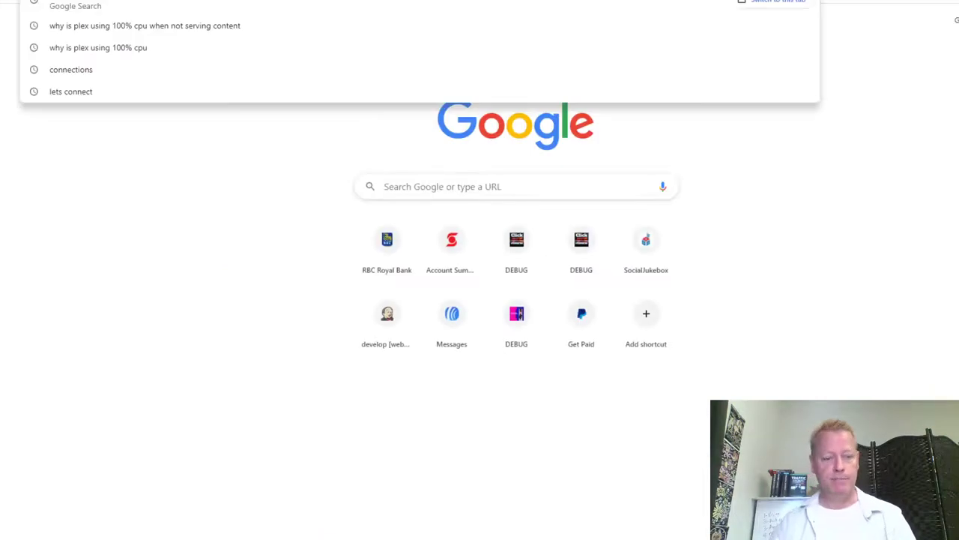
Load the Instagram website by entering instagram in the address bar.
text(i)
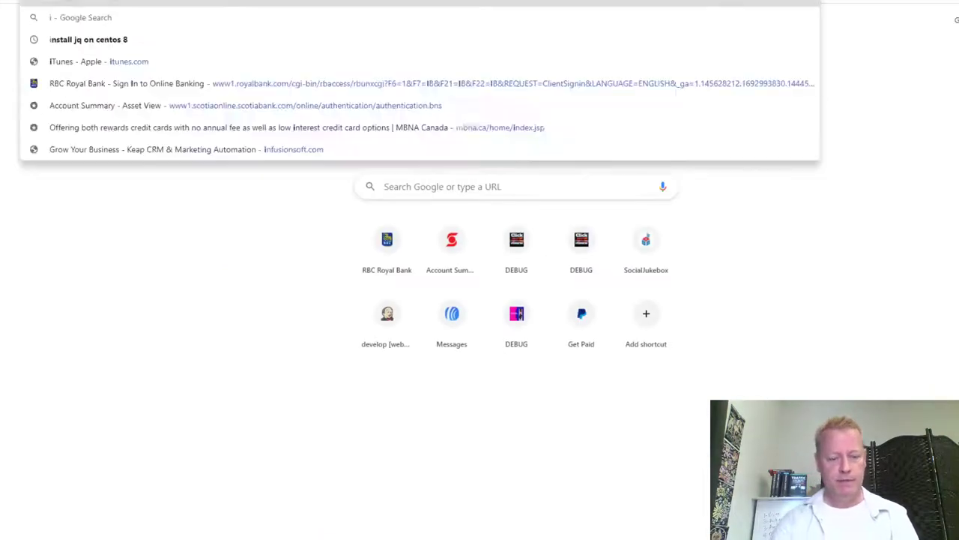
text(nstagram)
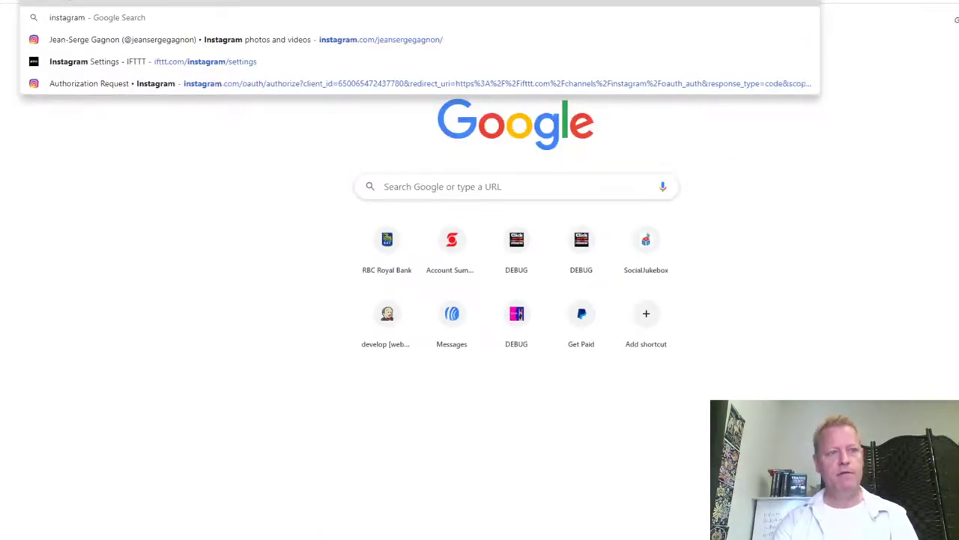
key(Return)
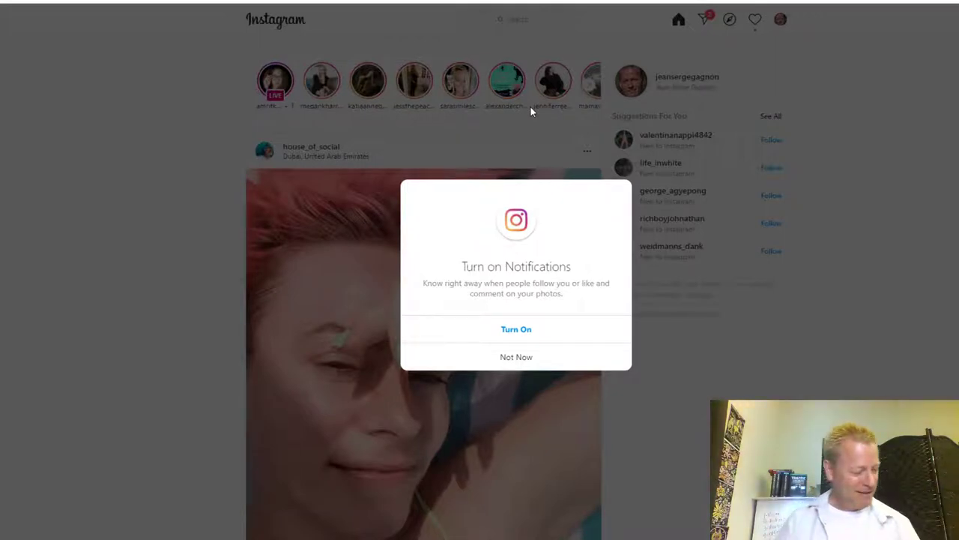
Dismiss the notifications prompt and browse your own Instagram profile page.
click(507, 358)
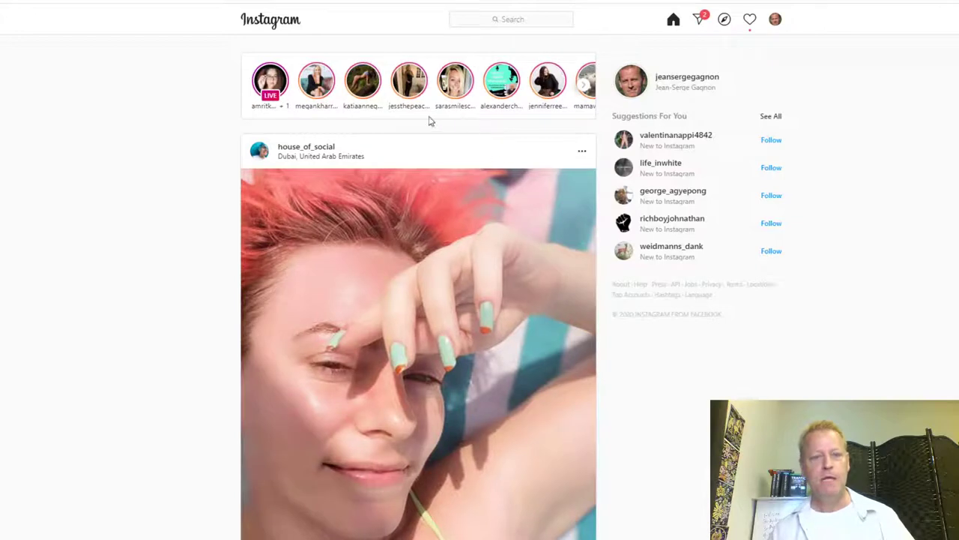
click(671, 78)
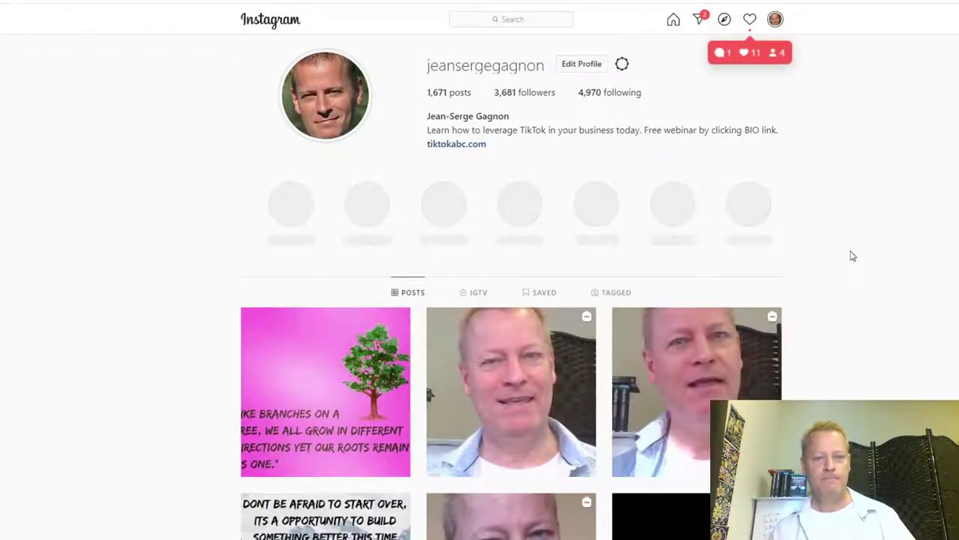
scroll(854, 259, down, 1)
scroll(854, 261, down, 4)
scroll(854, 260, up, 5)
scroll(856, 260, down, 5)
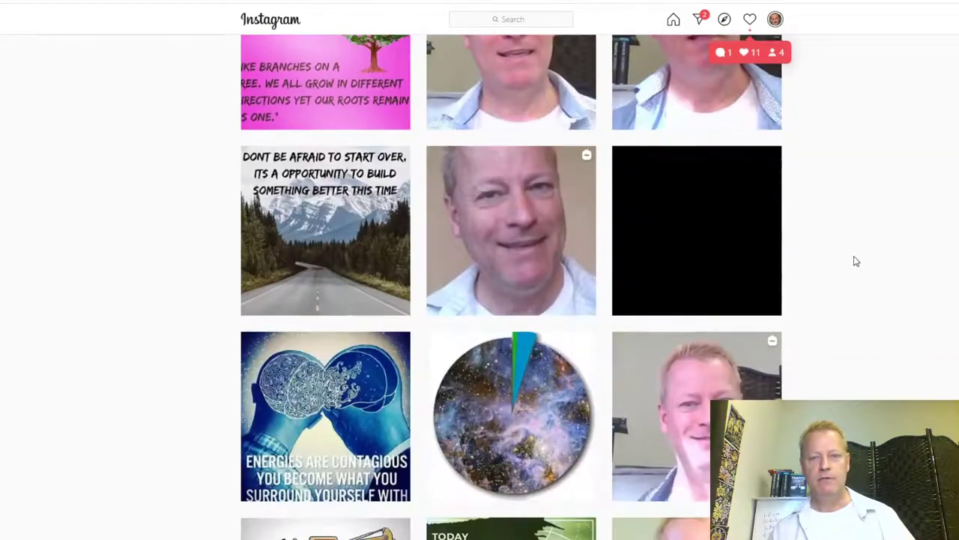
scroll(857, 261, down, 10)
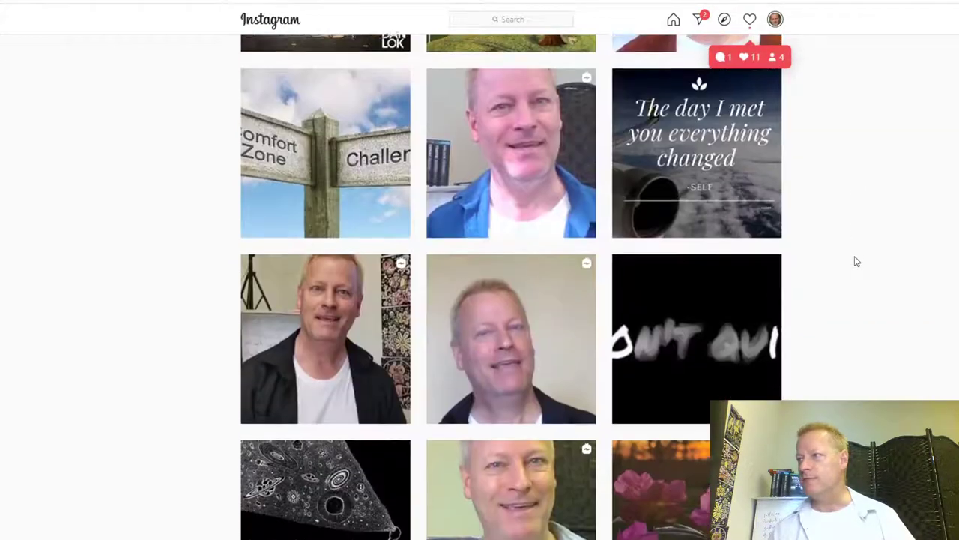
scroll(856, 261, down, 7)
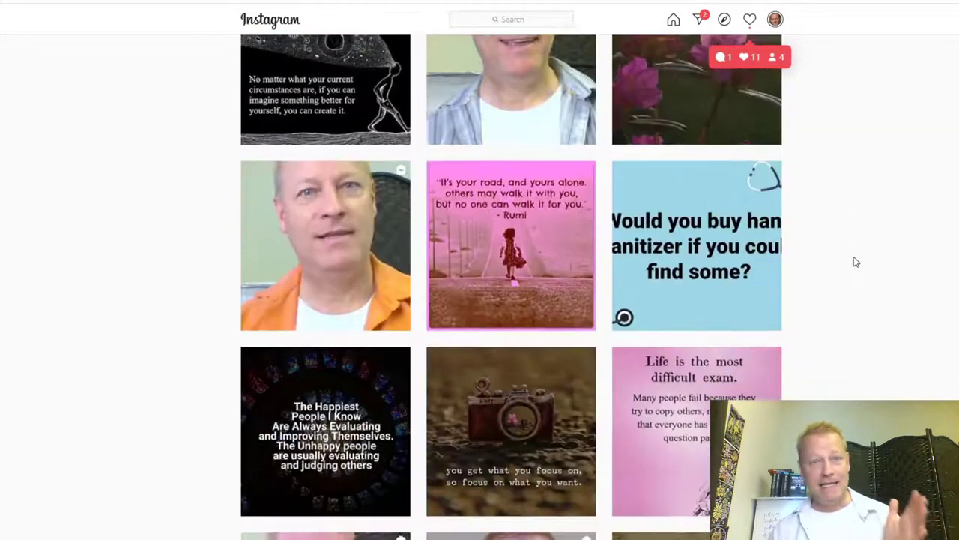
scroll(856, 261, up, 10)
scroll(856, 261, up, 10)
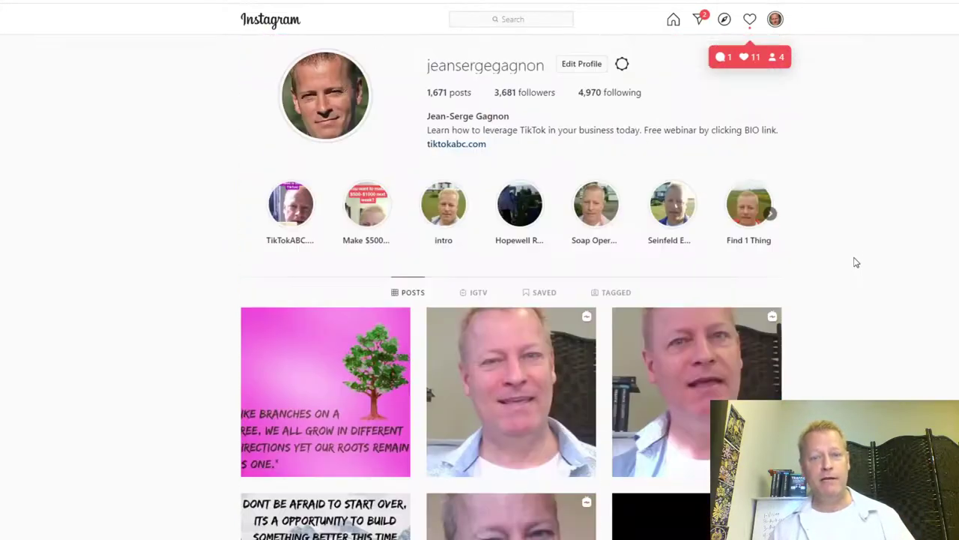
click(583, 65)
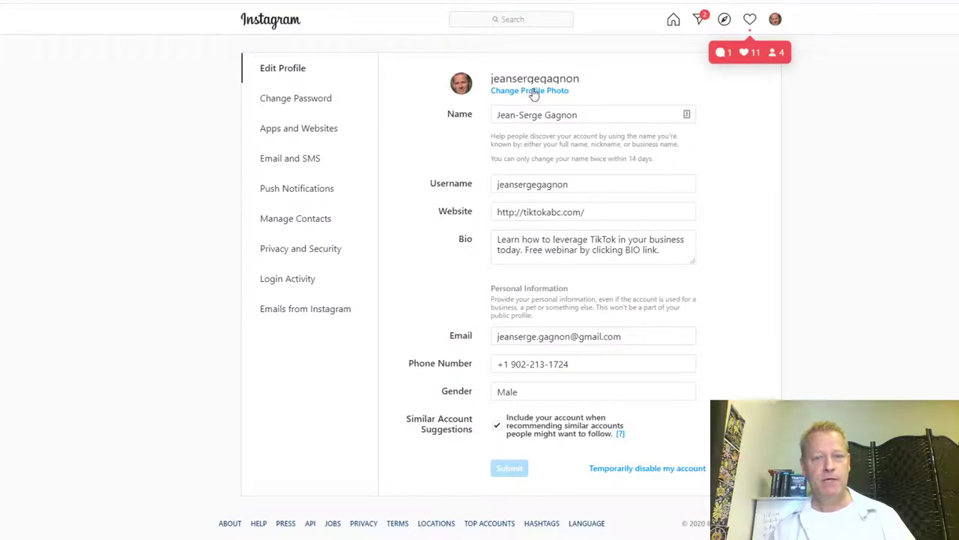
click(533, 91)
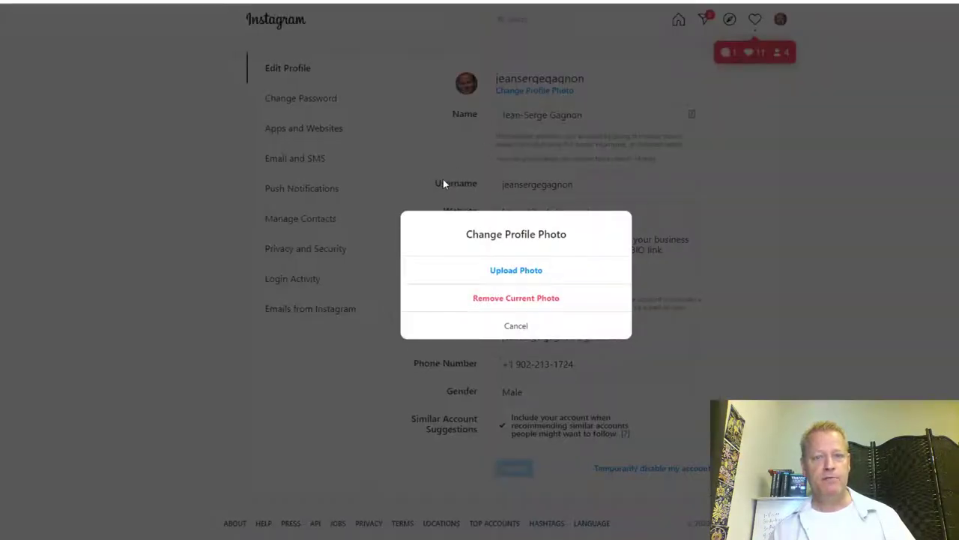
click(575, 278)
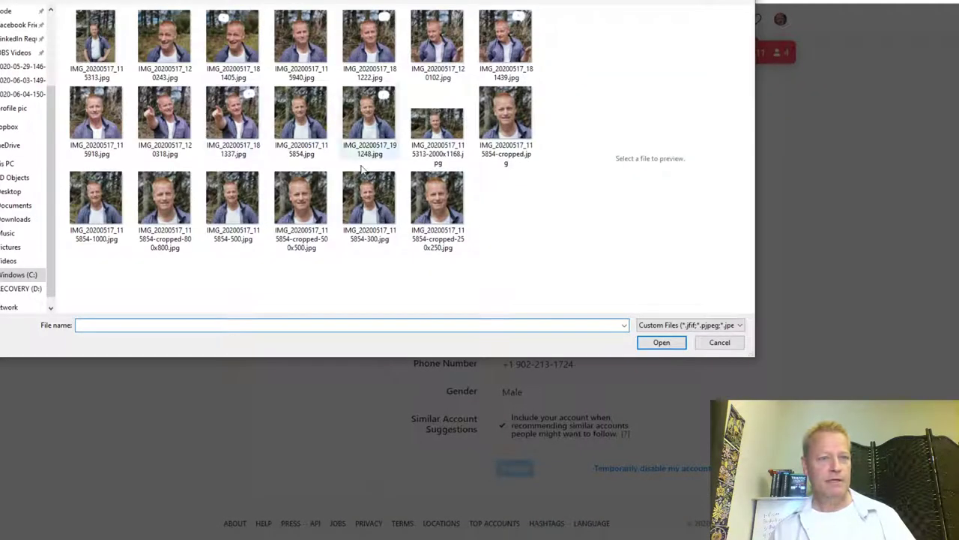
click(437, 124)
key(Return)
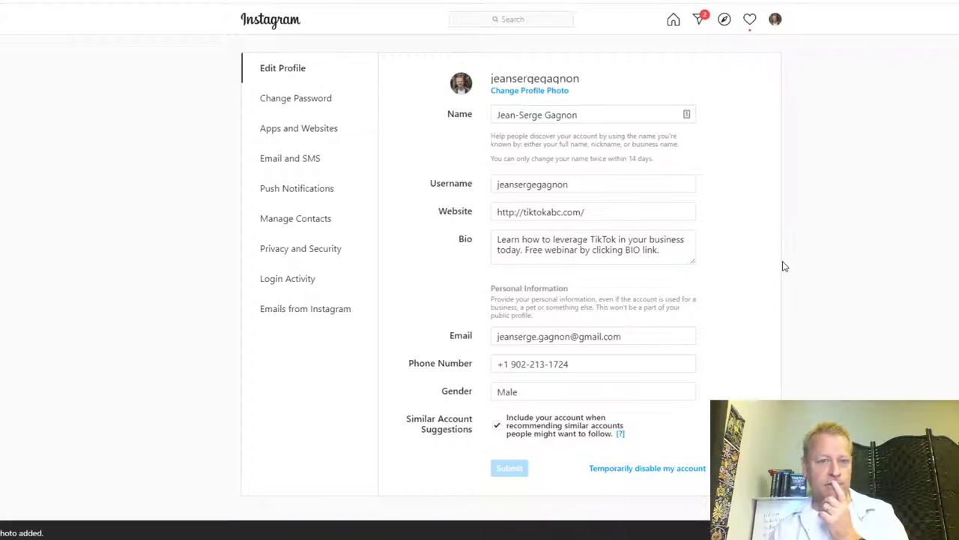
Replace it with the cropped 500x500 headshot and return to the home feed.
click(529, 90)
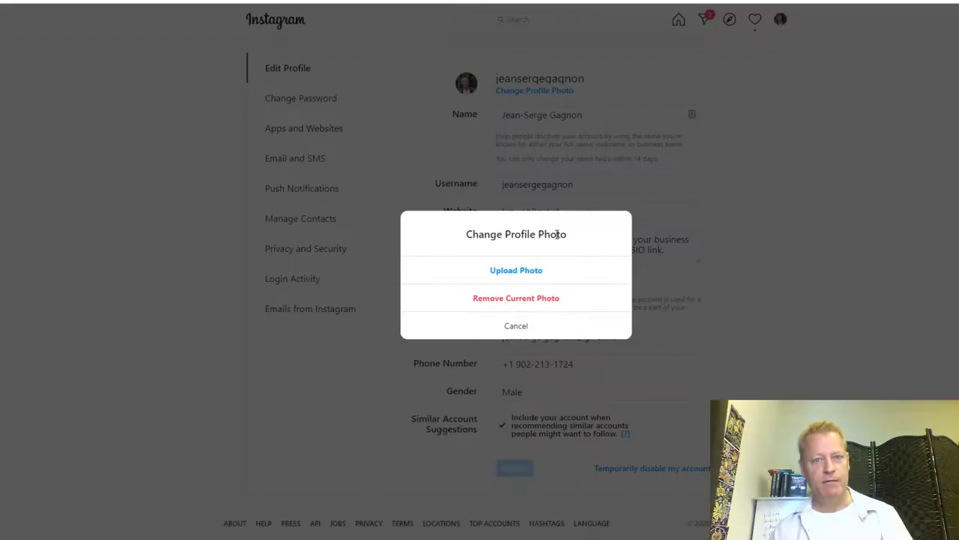
click(524, 273)
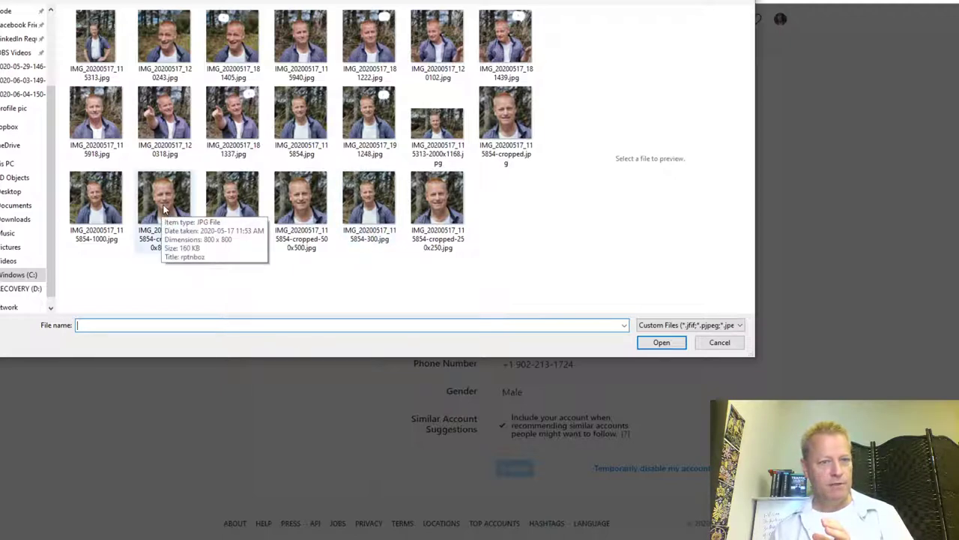
double_click(303, 210)
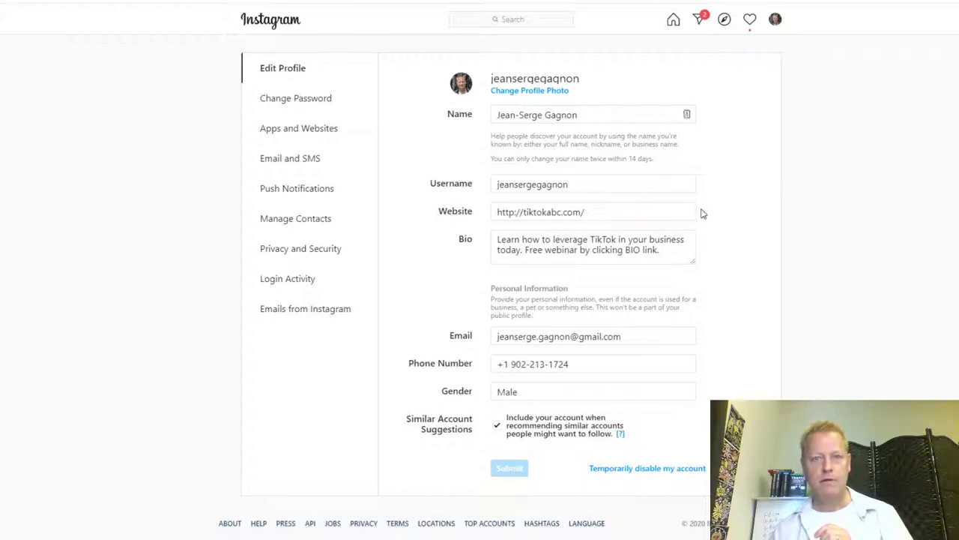
click(675, 21)
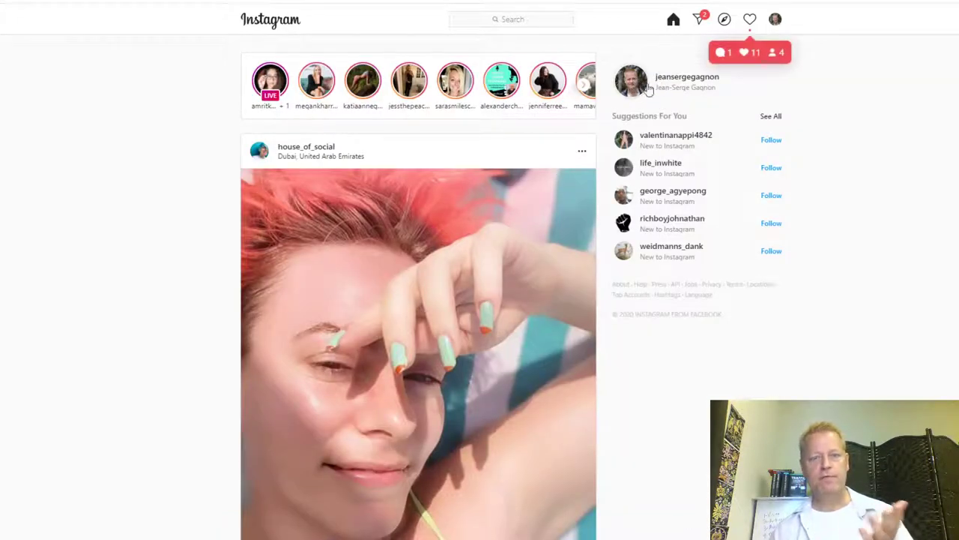
key(ctrl+t)
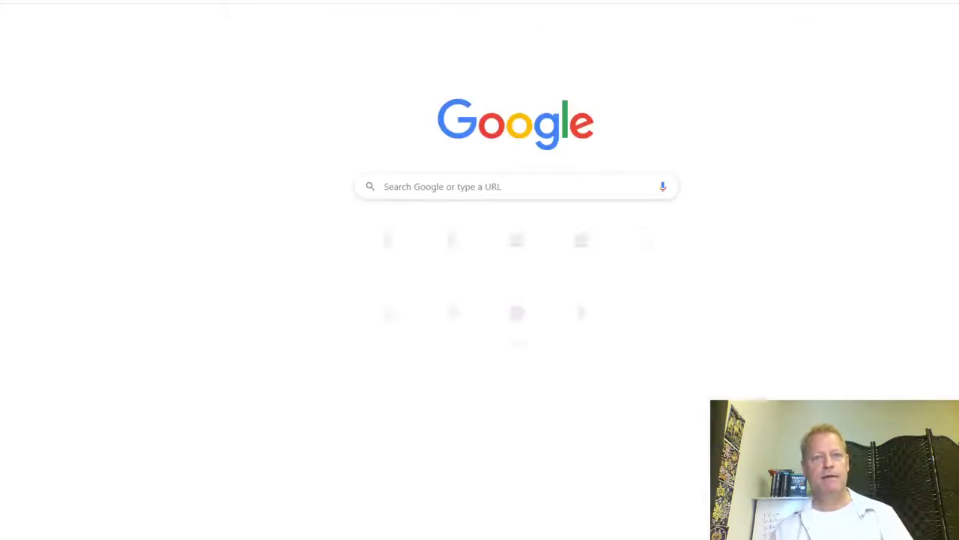
Search for Pinterest and upload the 2000x1168 photo as the profile picture.
text(pinterest)
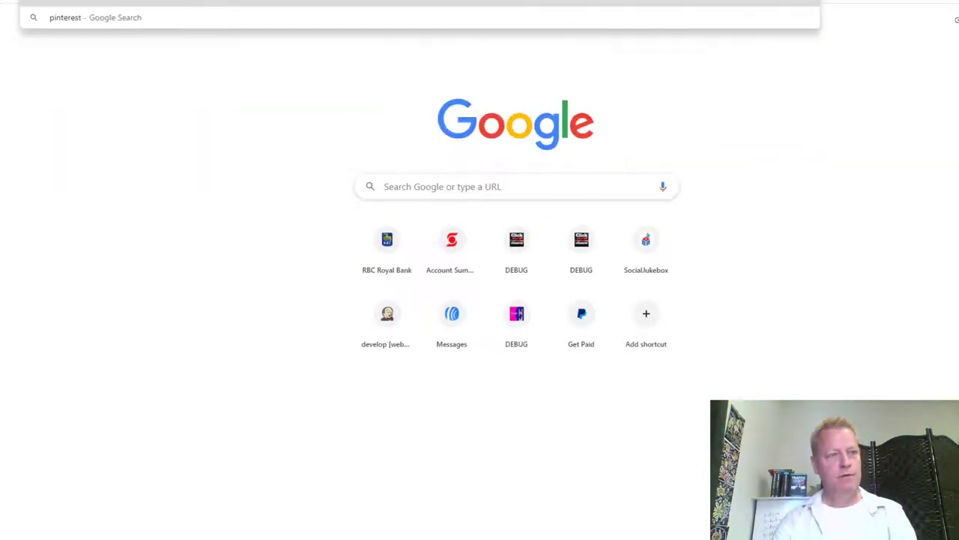
key(Return)
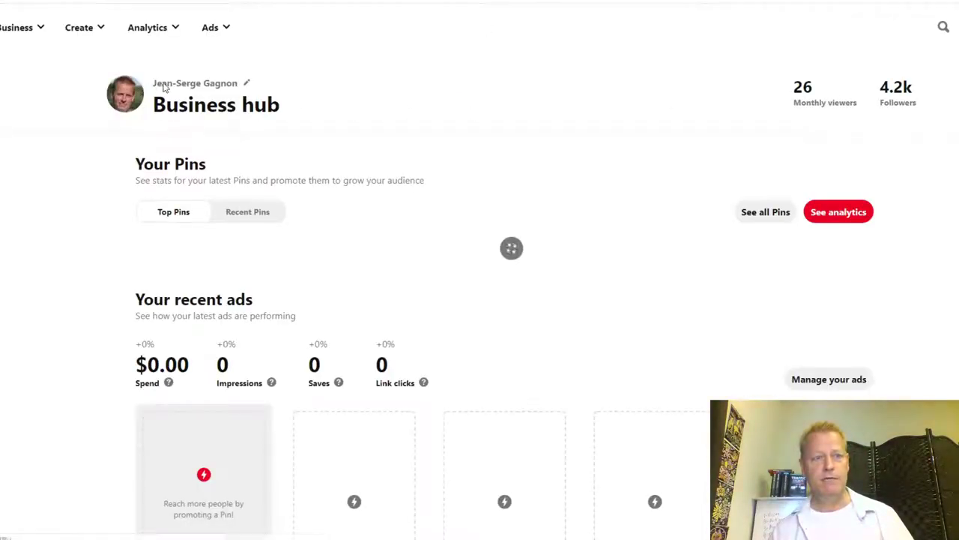
click(246, 82)
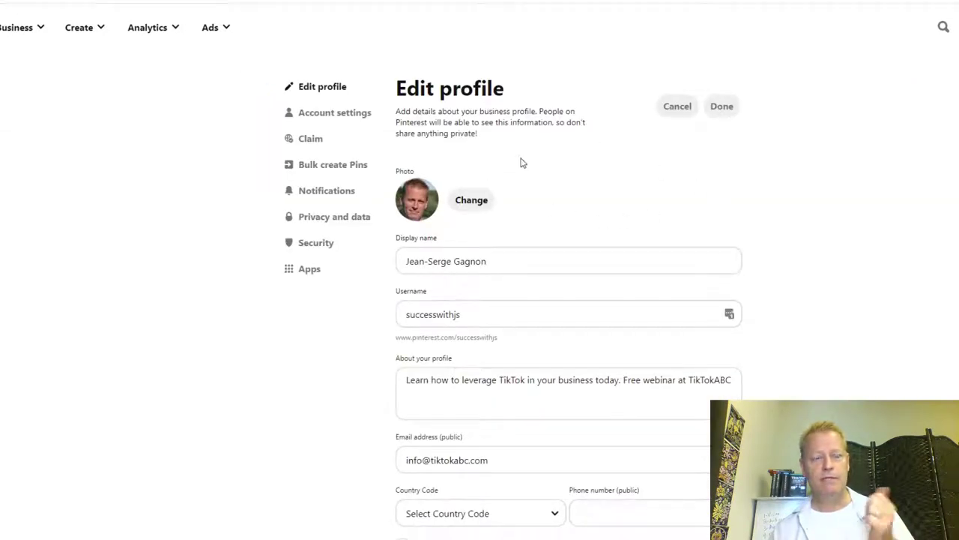
click(478, 202)
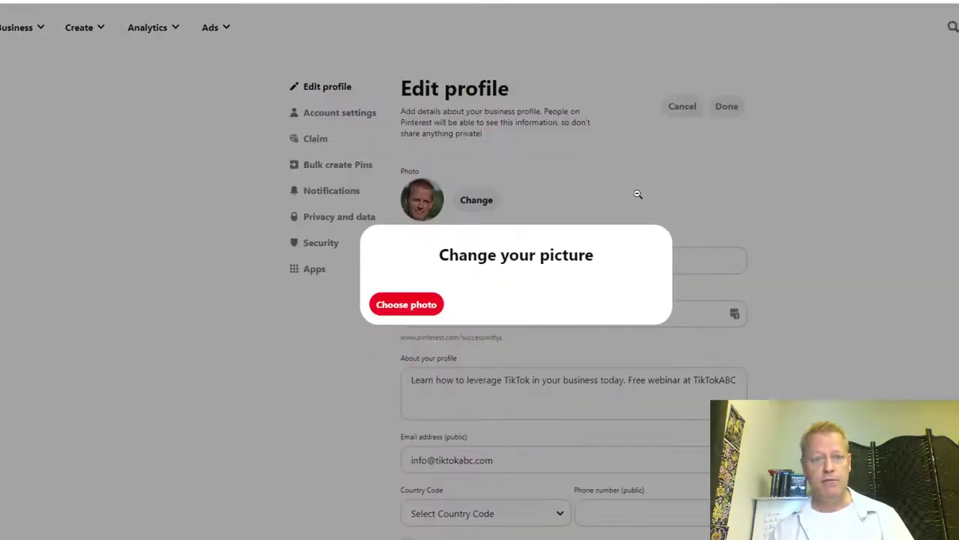
click(425, 306)
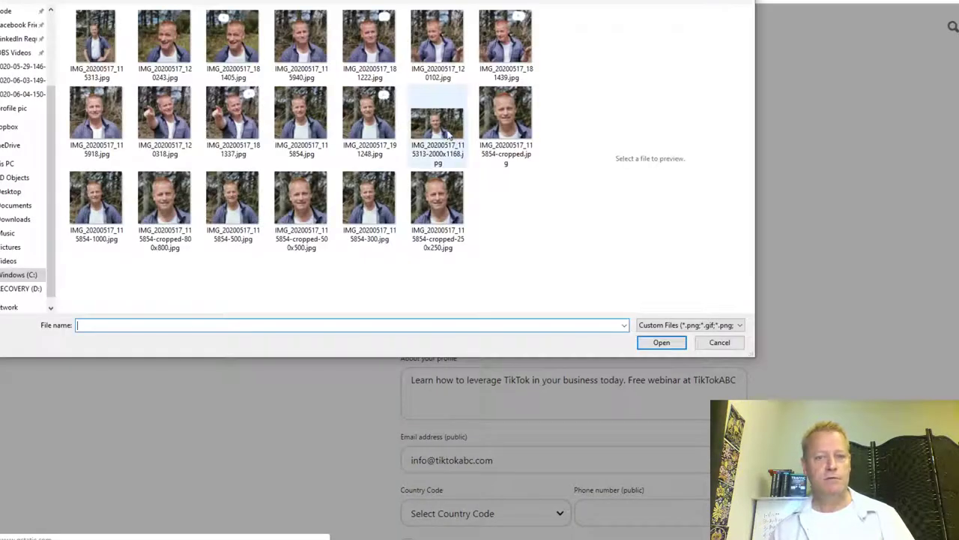
click(449, 133)
click(675, 344)
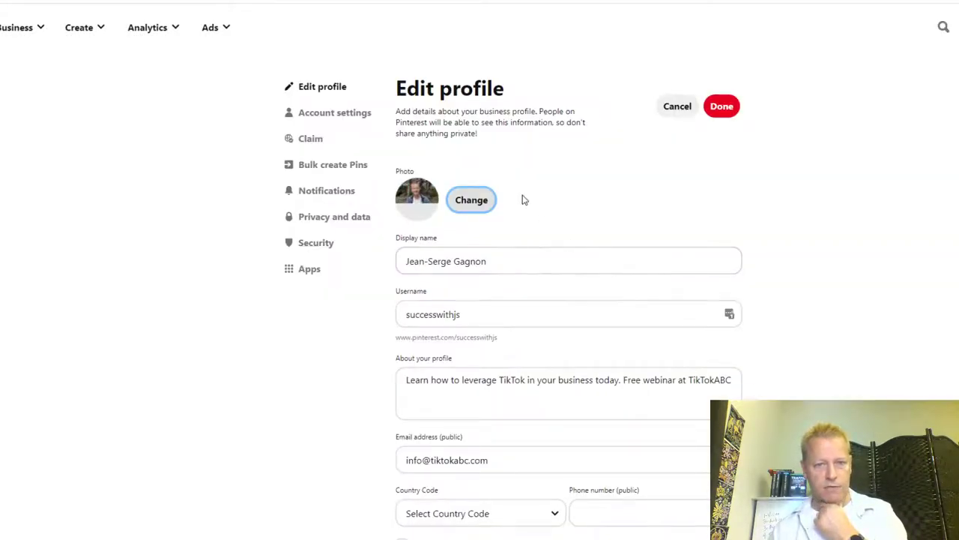
Swap the picture for the cropped 500x500 headshot and save the profile.
click(472, 200)
click(414, 307)
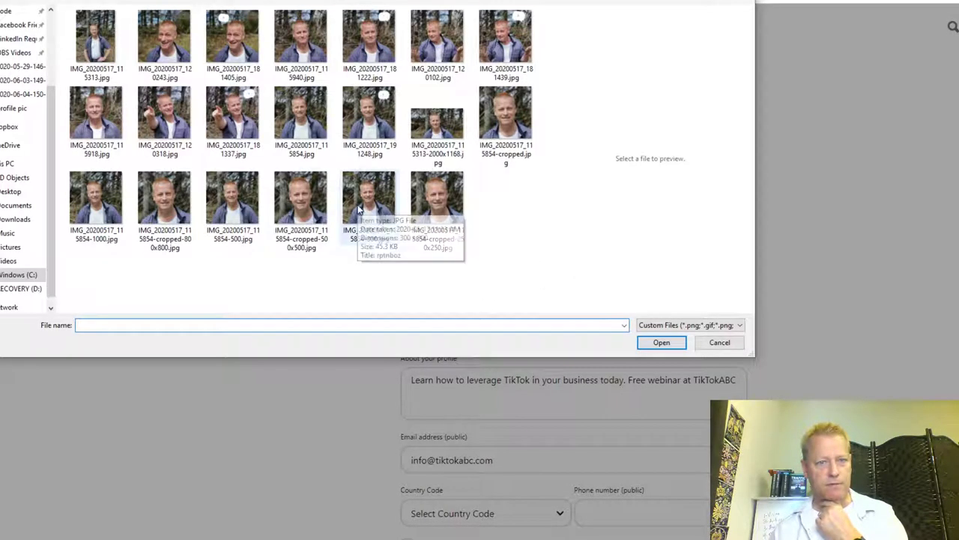
click(301, 201)
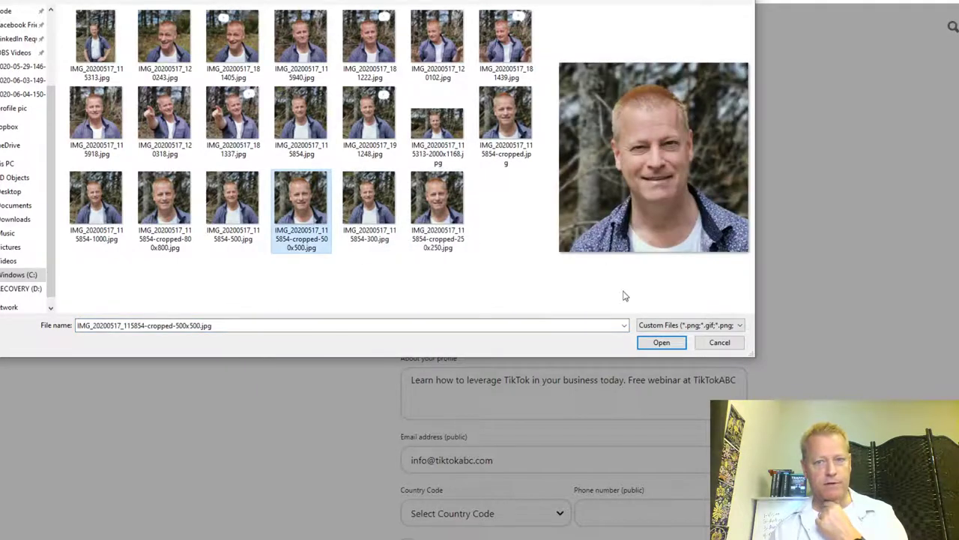
click(662, 342)
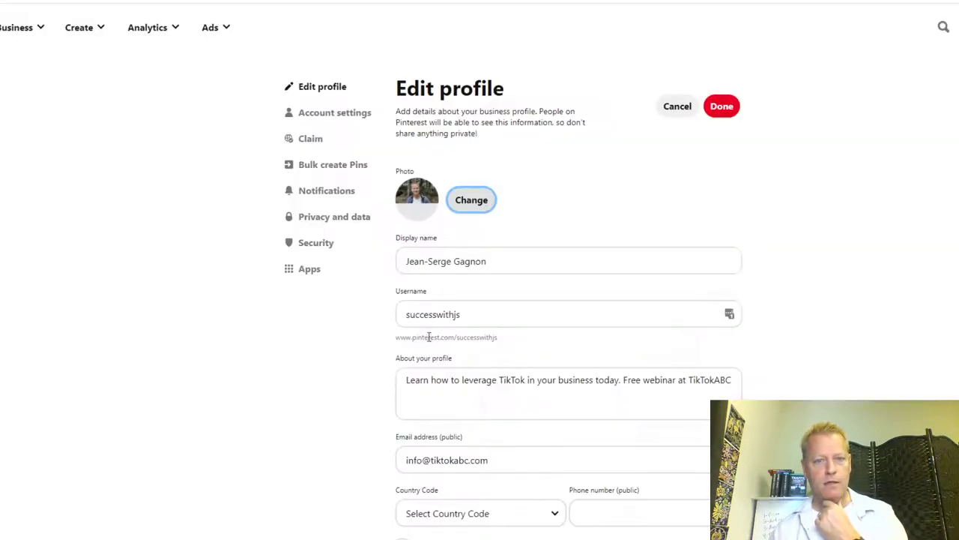
click(722, 105)
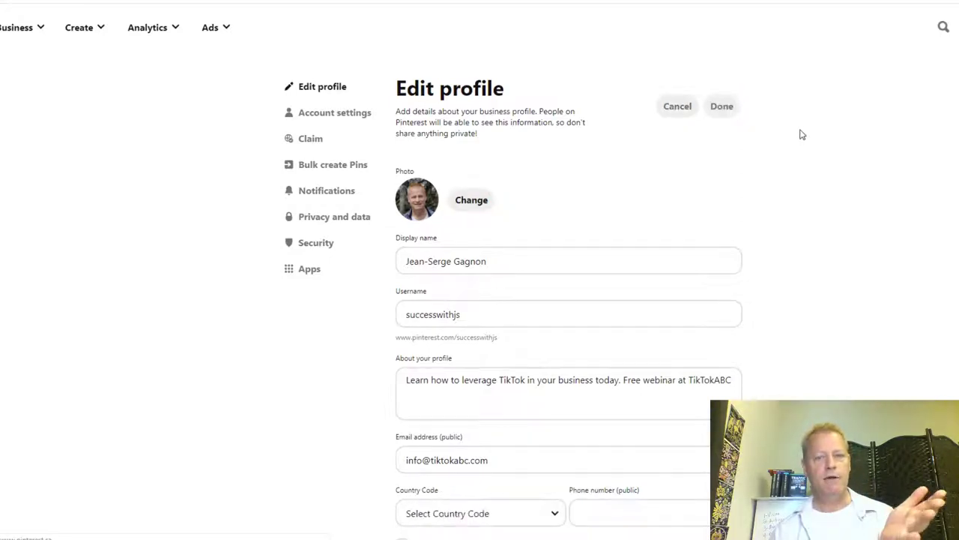
Go to the Pinterest Business hub dashboard.
click(21, 32)
click(50, 61)
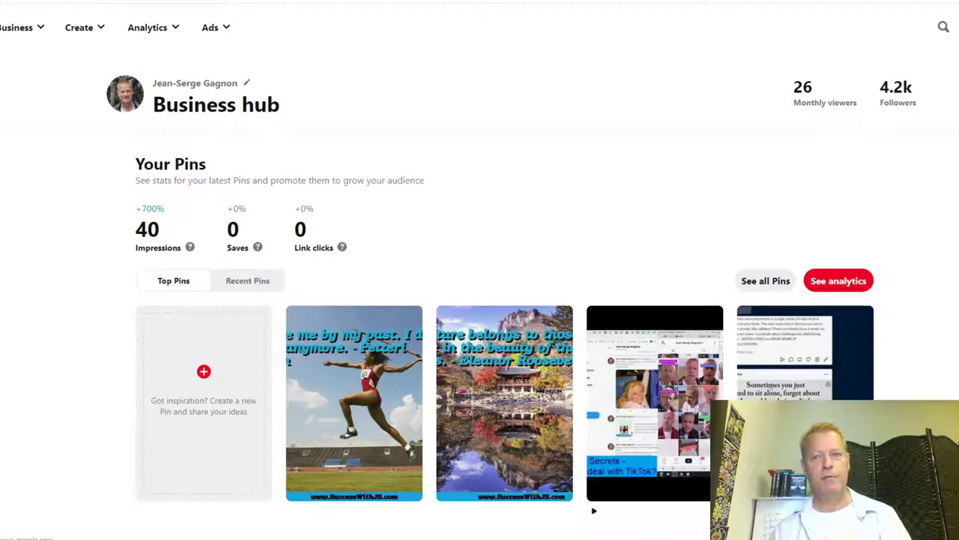
key(ctrl+t)
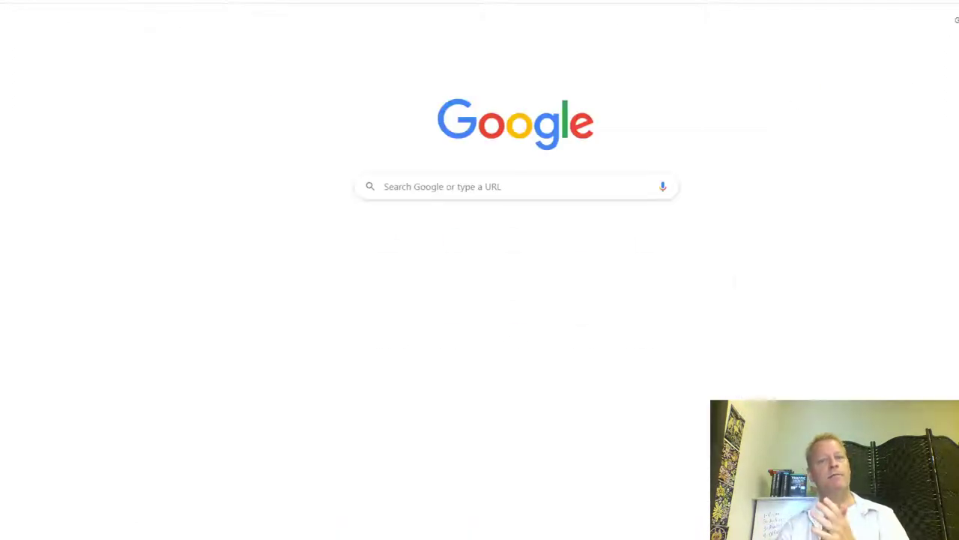
Dismiss the address suggestions and load the YouTube home page.
text(s)
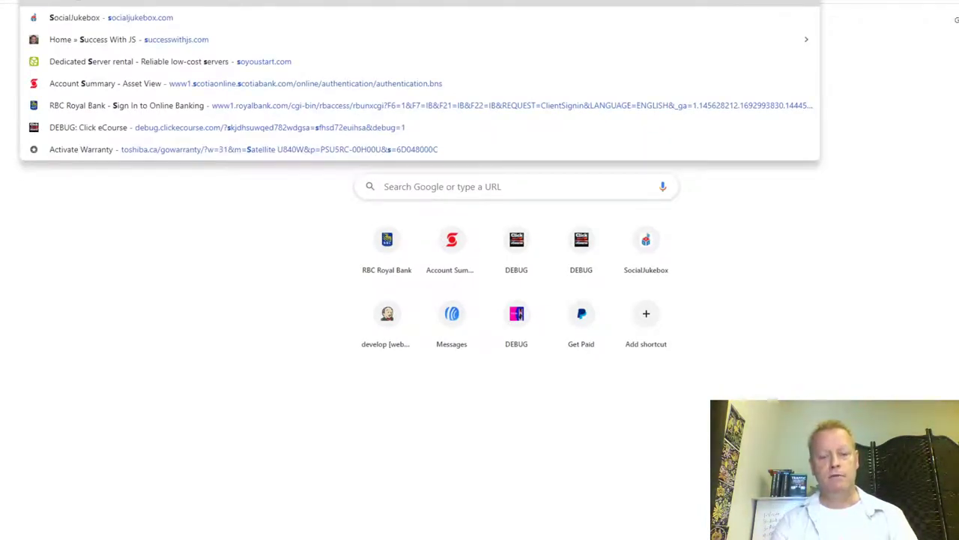
key(Escape)
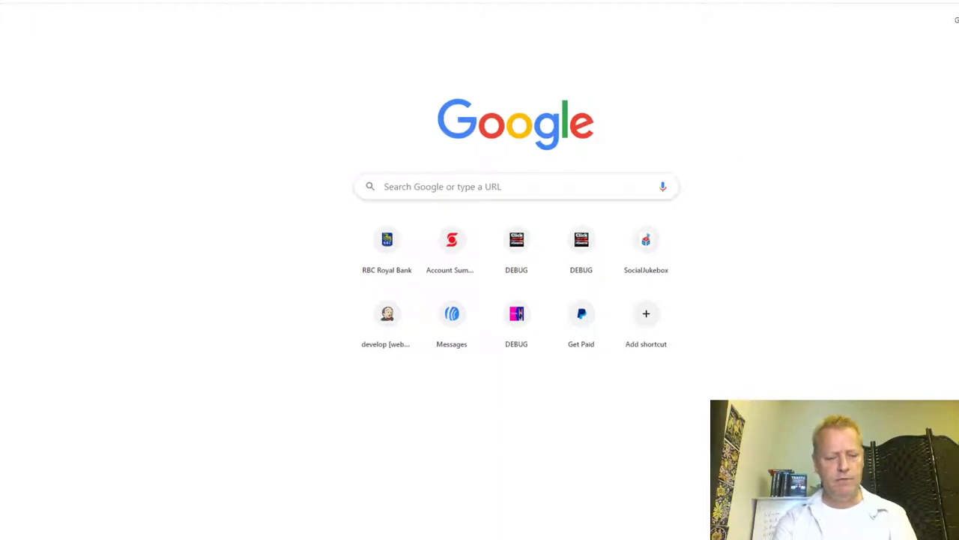
text(youtube)
key(Return)
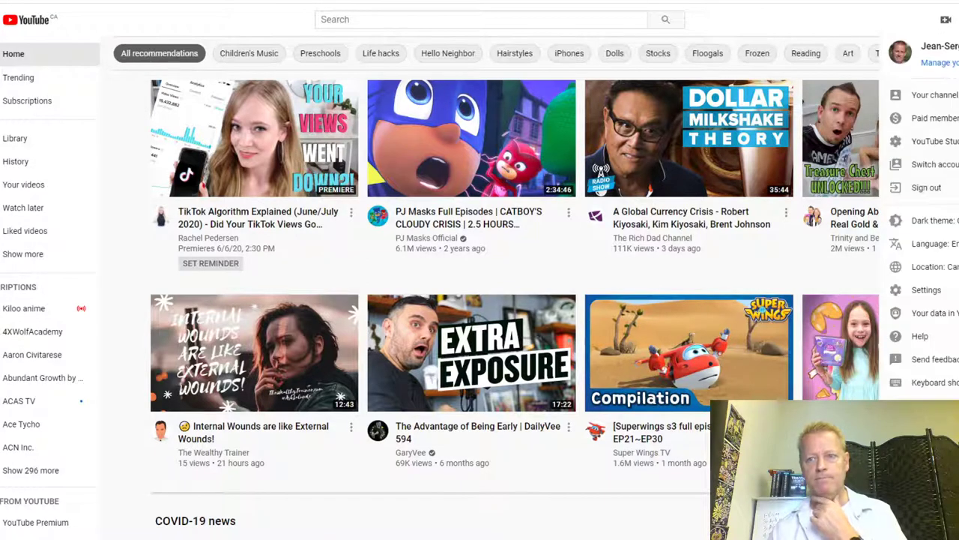
Open Your channel from the account menu and start editing the Brand Account channel icon.
click(941, 120)
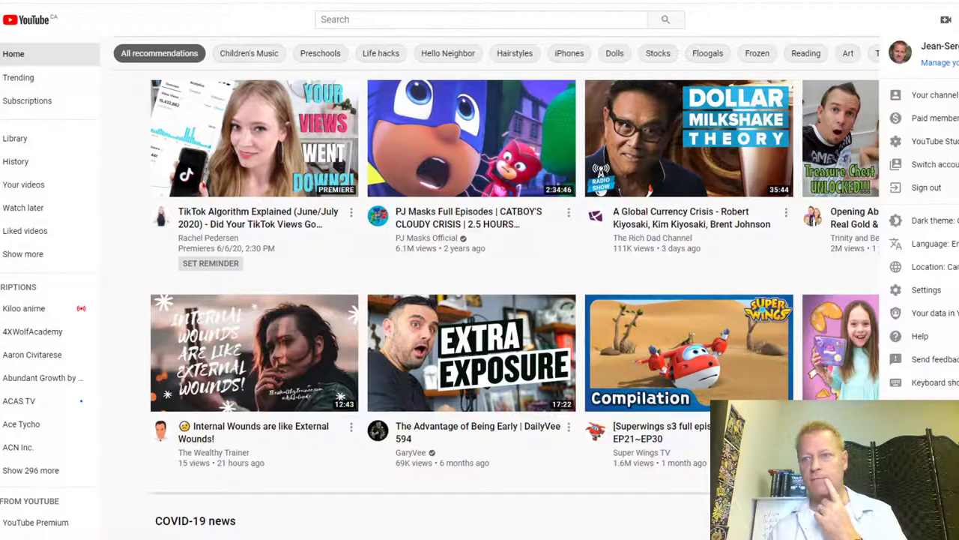
click(932, 94)
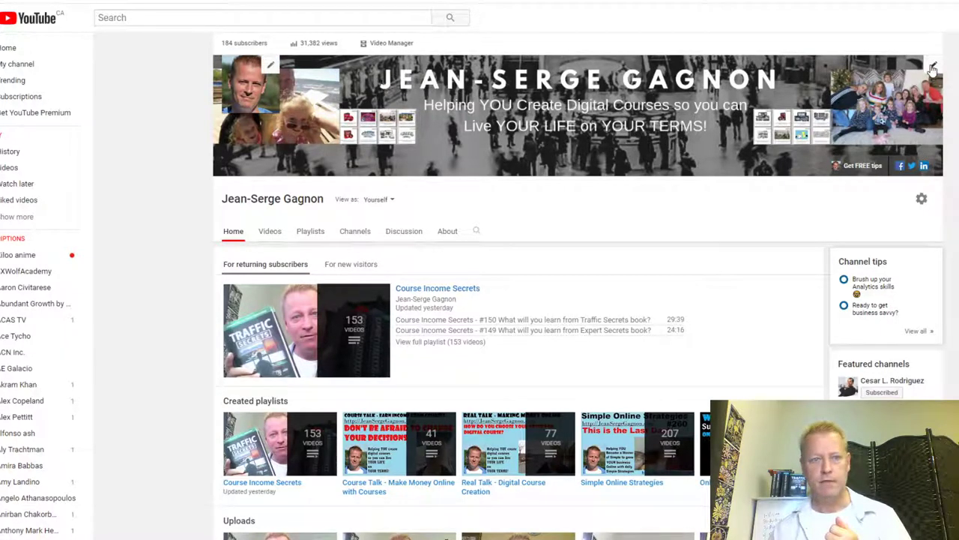
click(933, 68)
click(272, 66)
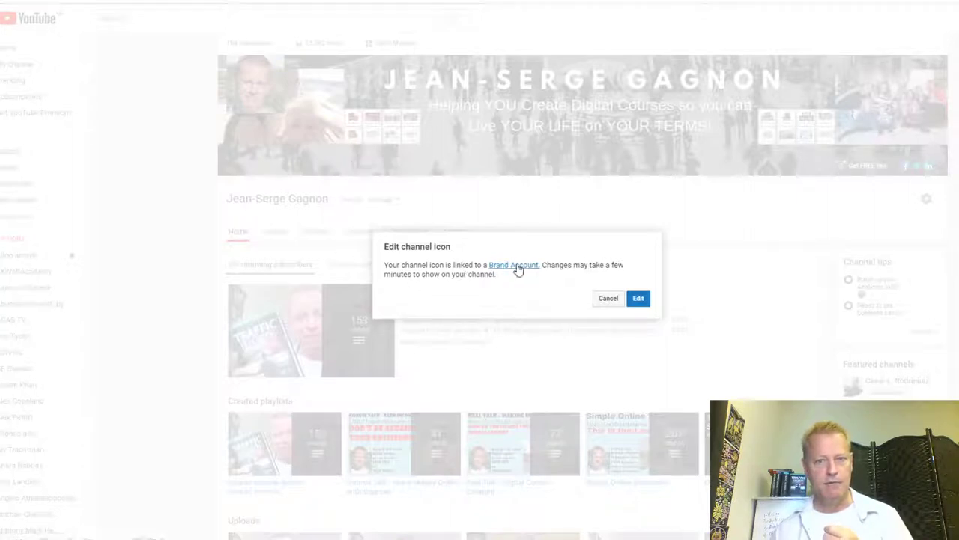
click(638, 297)
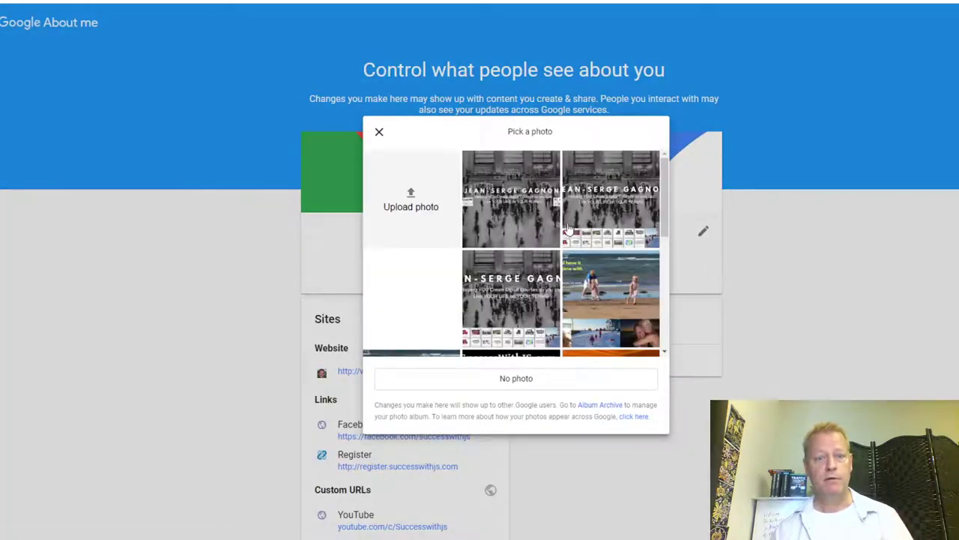
Upload the 500x500 cropped headshot as the Google profile picture and dismiss the confirmation.
click(411, 201)
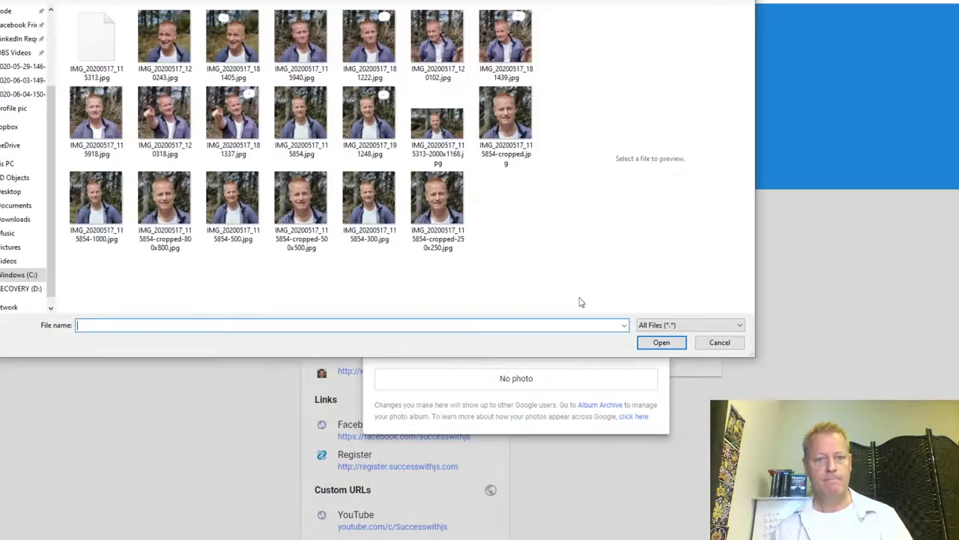
click(310, 211)
click(661, 342)
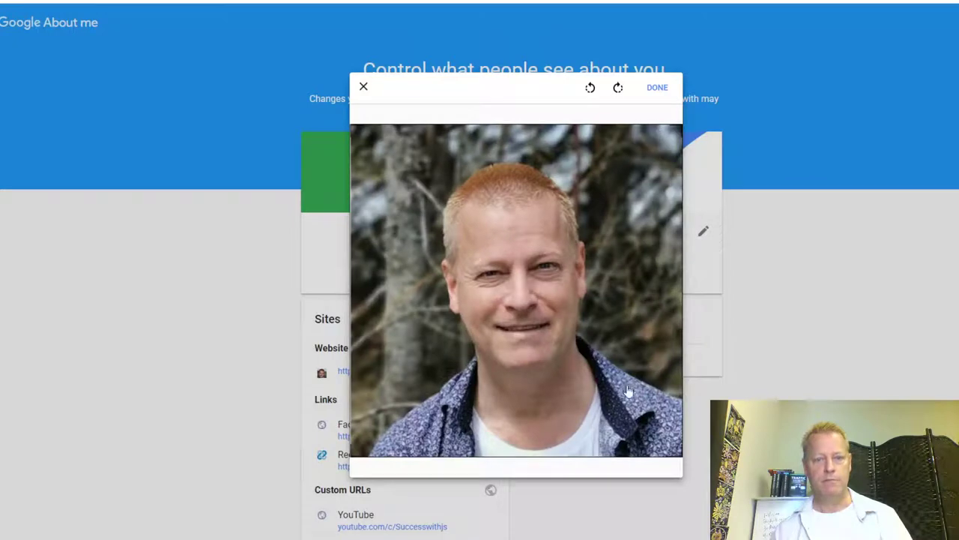
click(657, 87)
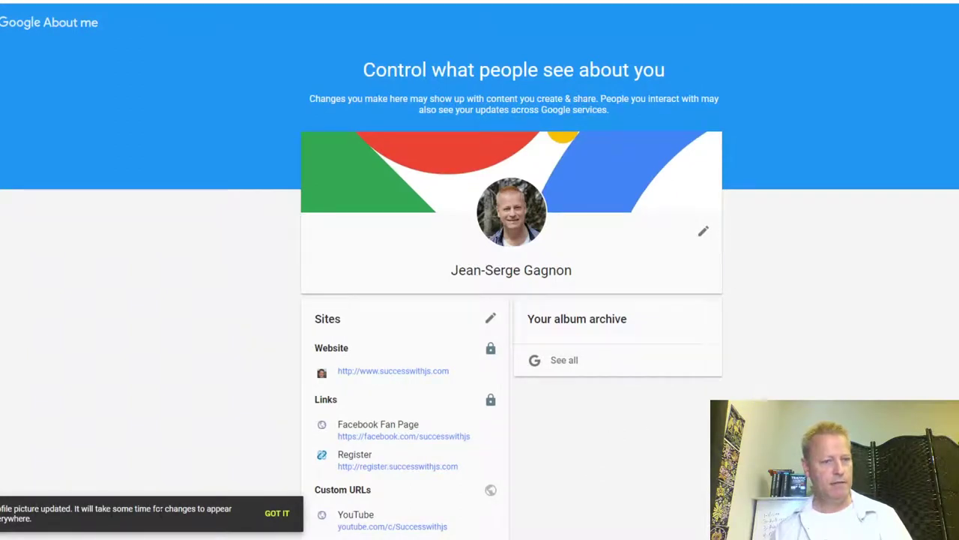
click(271, 514)
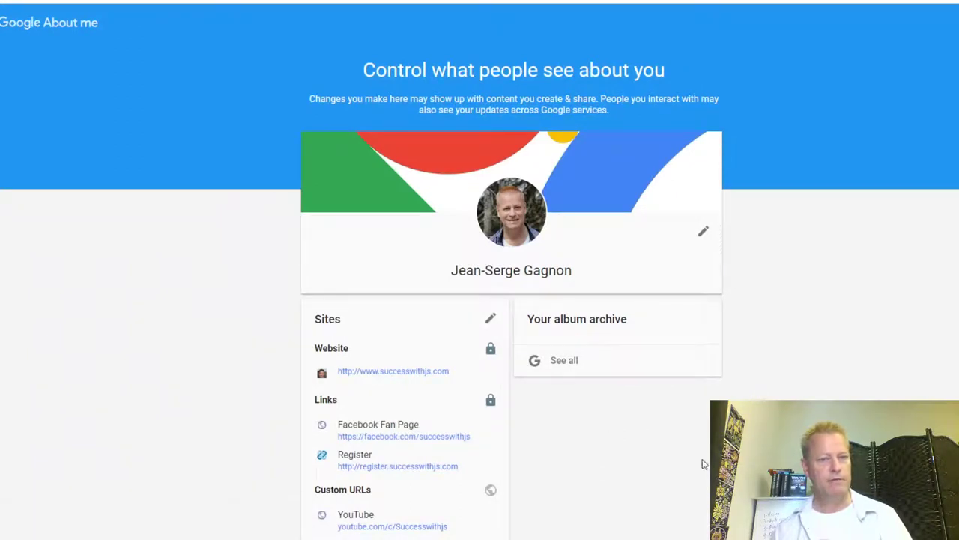
scroll(708, 426, down, 2)
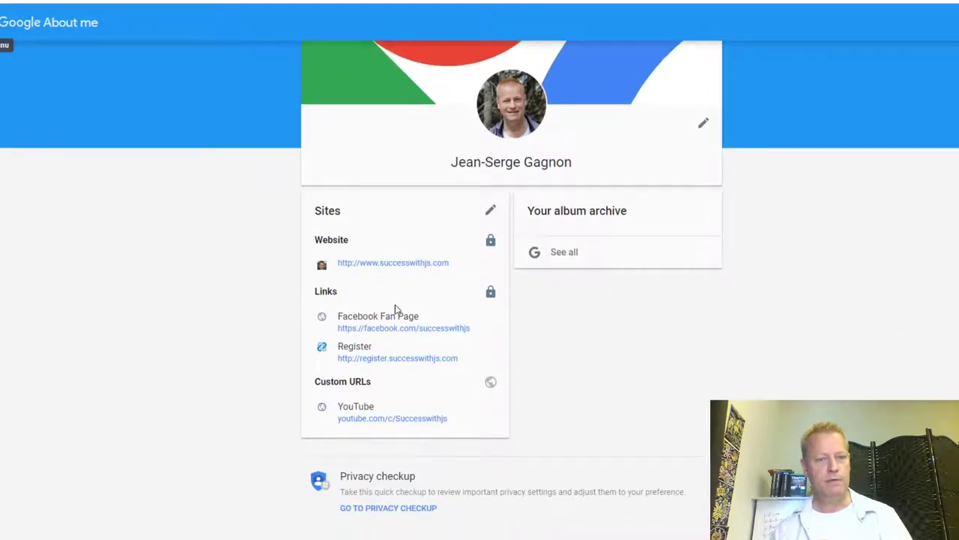
scroll(740, 221, up, 2)
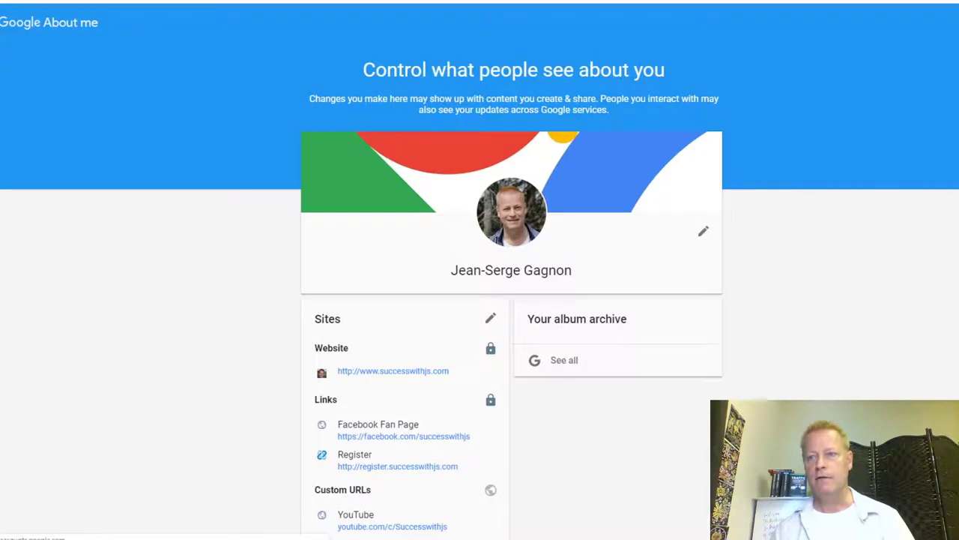
click(953, 23)
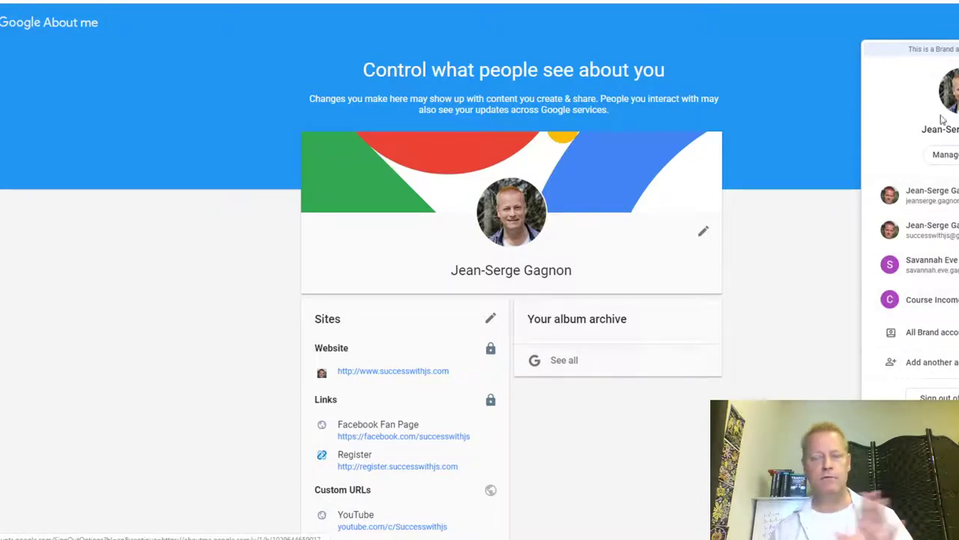
Close the signed-in Google accounts list and open a fresh browser tab.
click(813, 115)
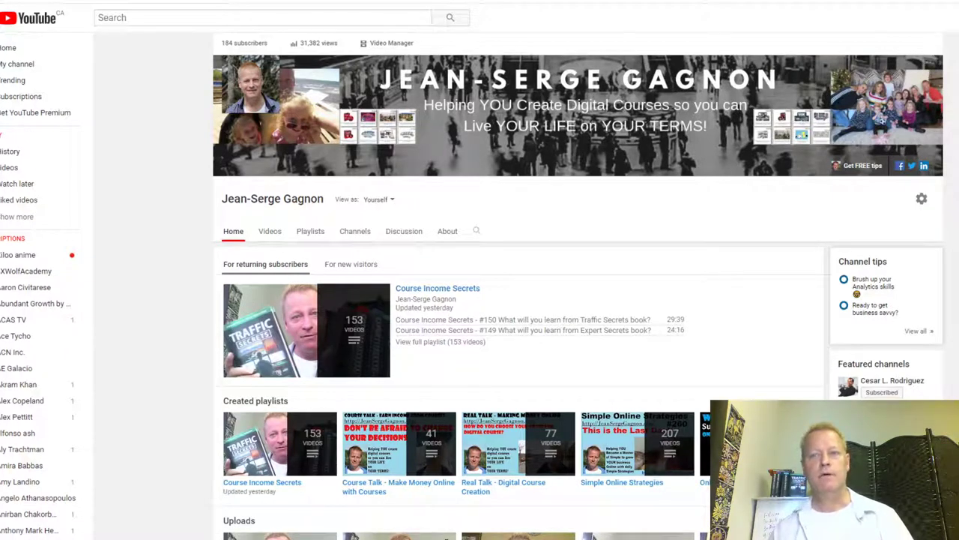
key(ctrl+t)
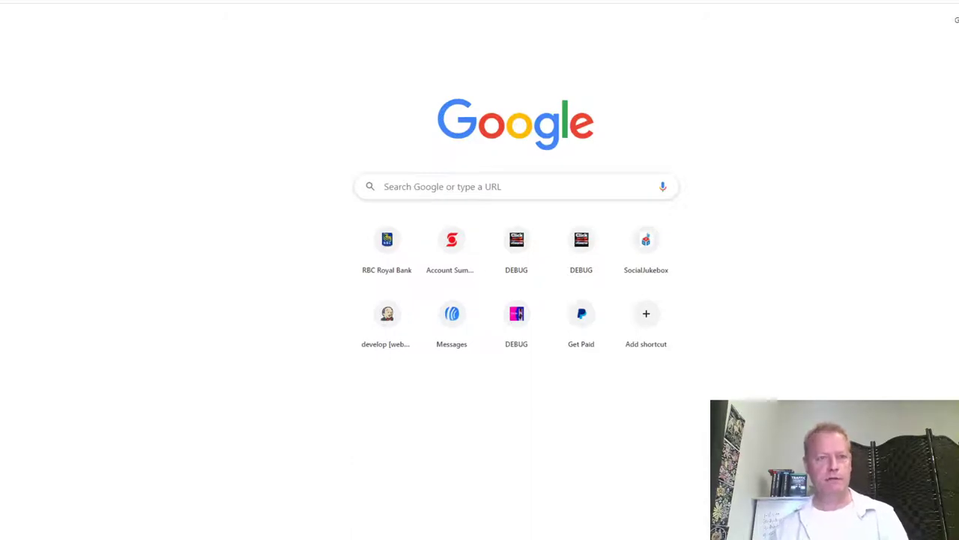
Focus the address bar of the new Chrome tab to enter a web address.
key(ctrl+l)
Load TikTok by entering 'tiktok' in the address bar and go to your profile.
text(tiktok)
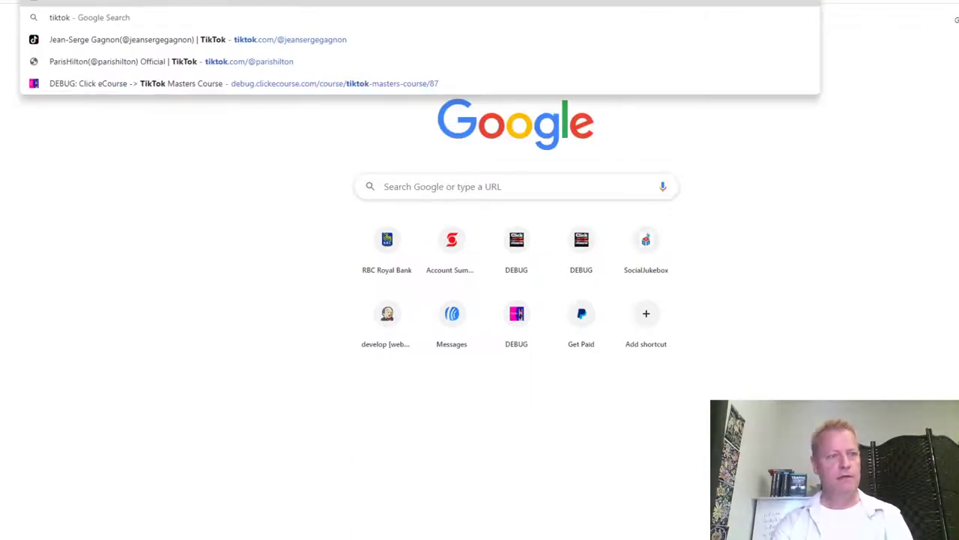
key(Return)
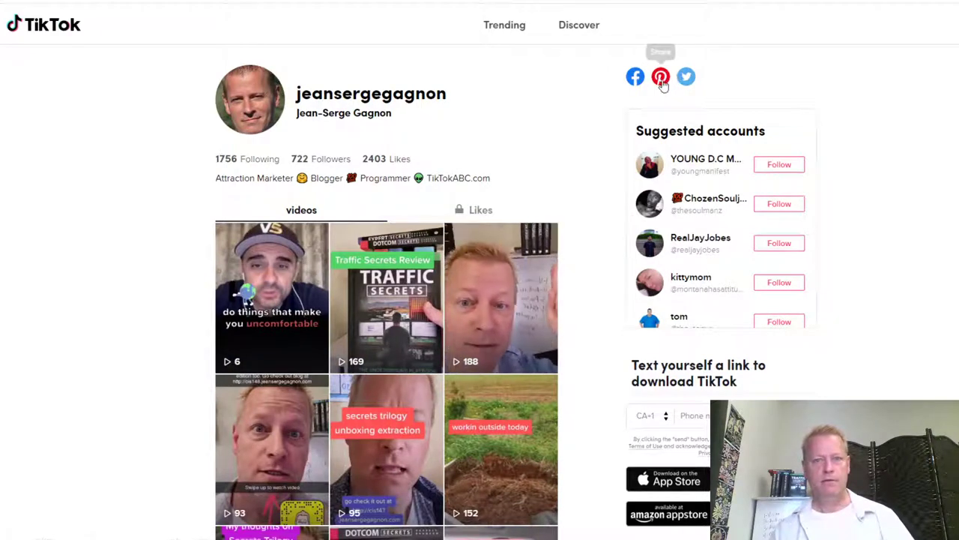
mouse_move(259, 102)
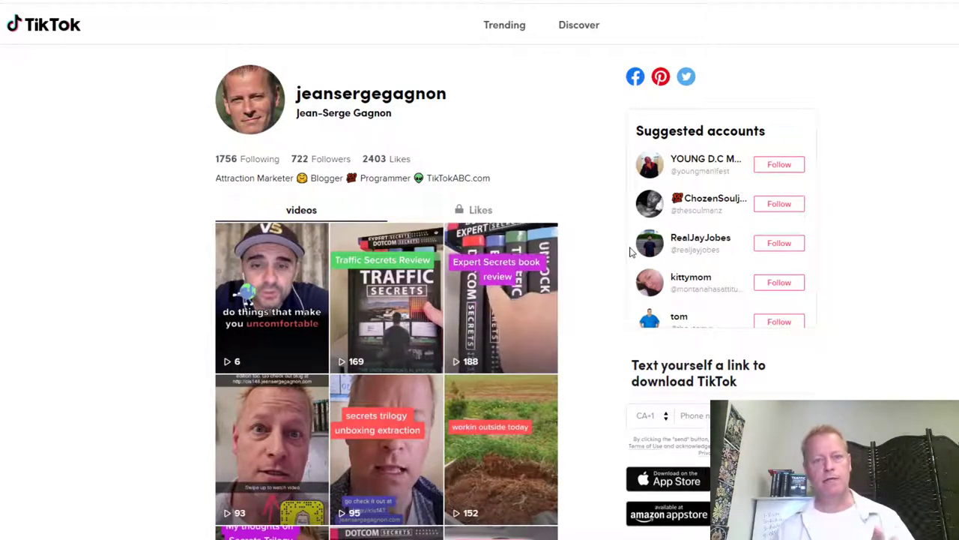
Scroll through the profile's video grid to confirm the new profile picture.
scroll(633, 252, down, 2)
scroll(429, 315, down, 4)
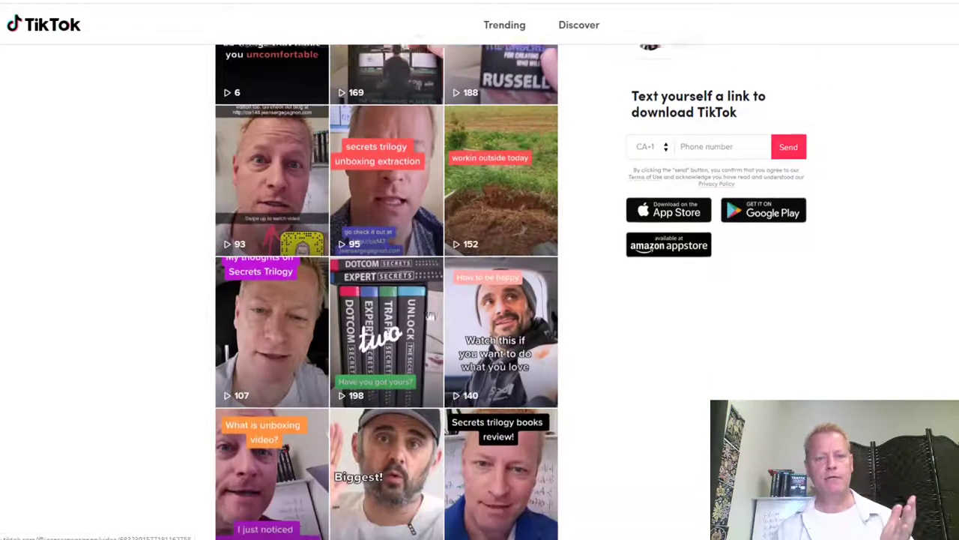
scroll(430, 315, down, 1)
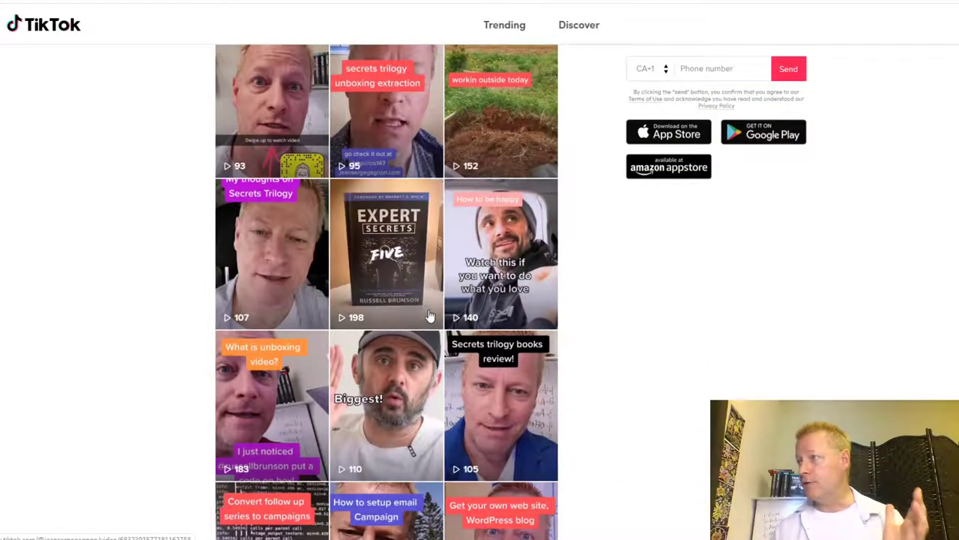
scroll(429, 315, down, 3)
scroll(430, 315, down, 1)
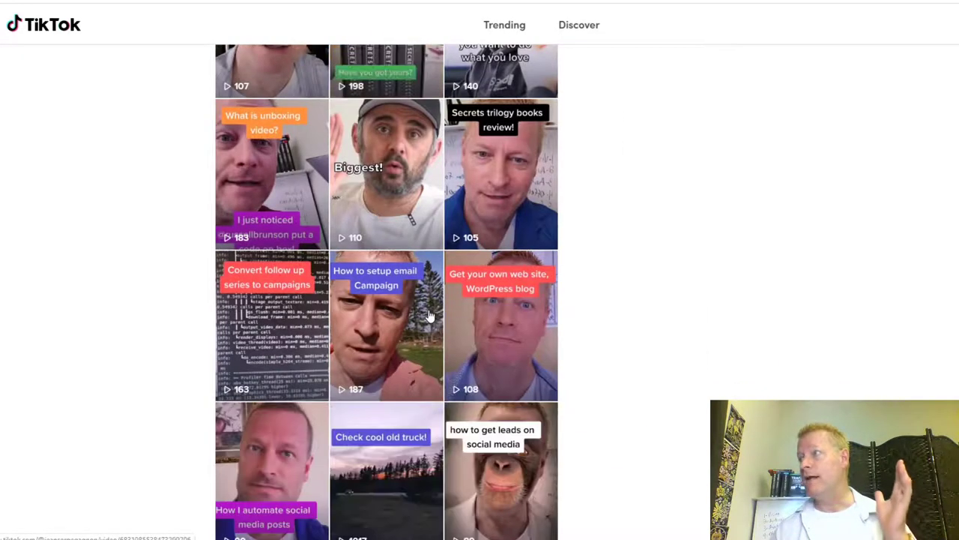
scroll(431, 315, down, 6)
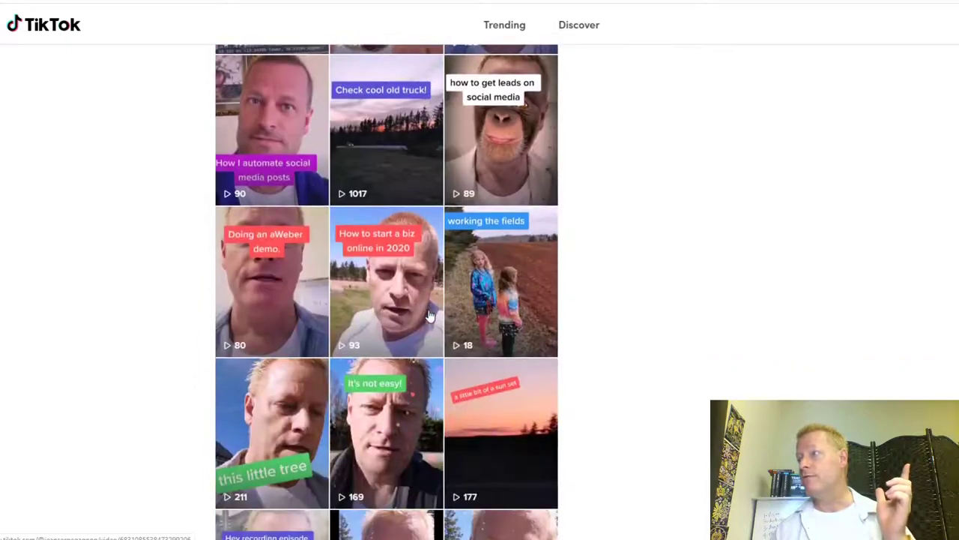
scroll(431, 316, down, 5)
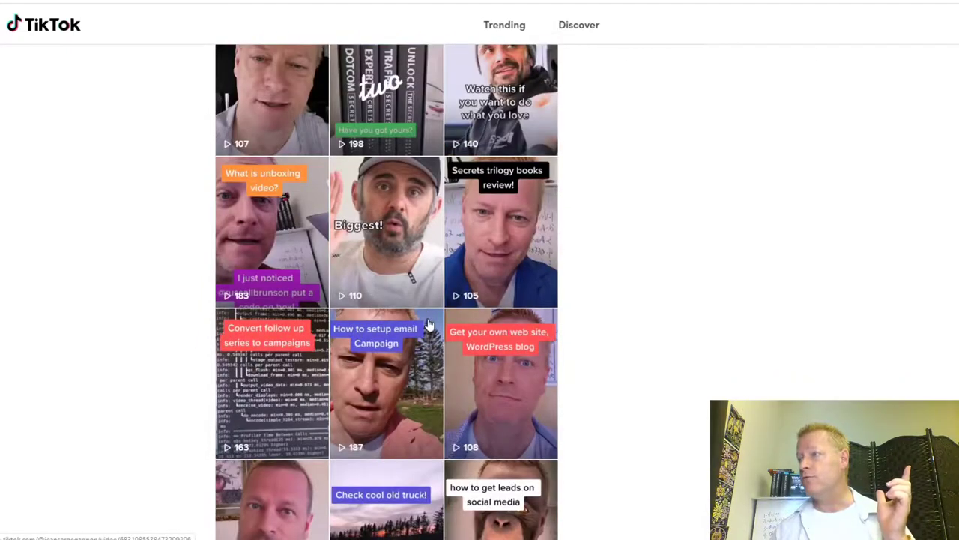
scroll(430, 324, up, 7)
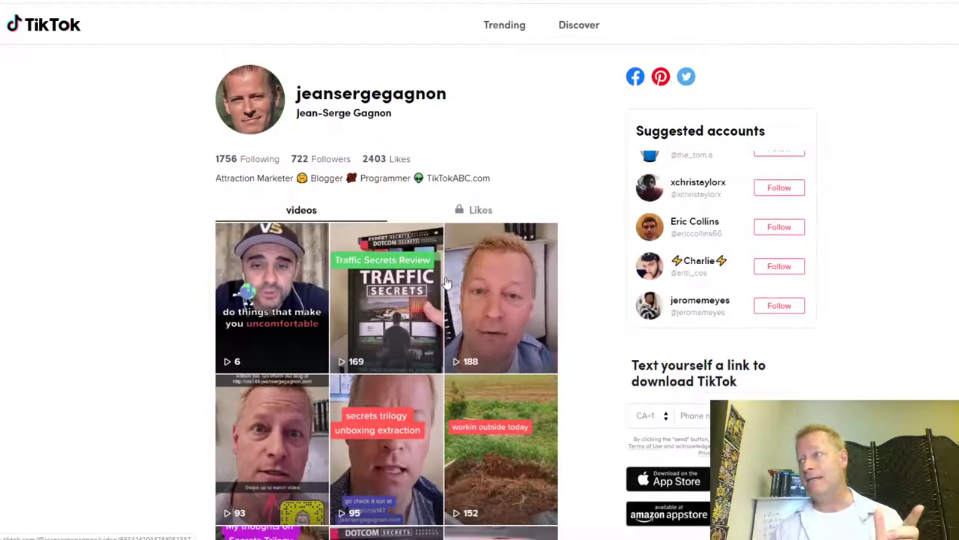
scroll(446, 282, down, 8)
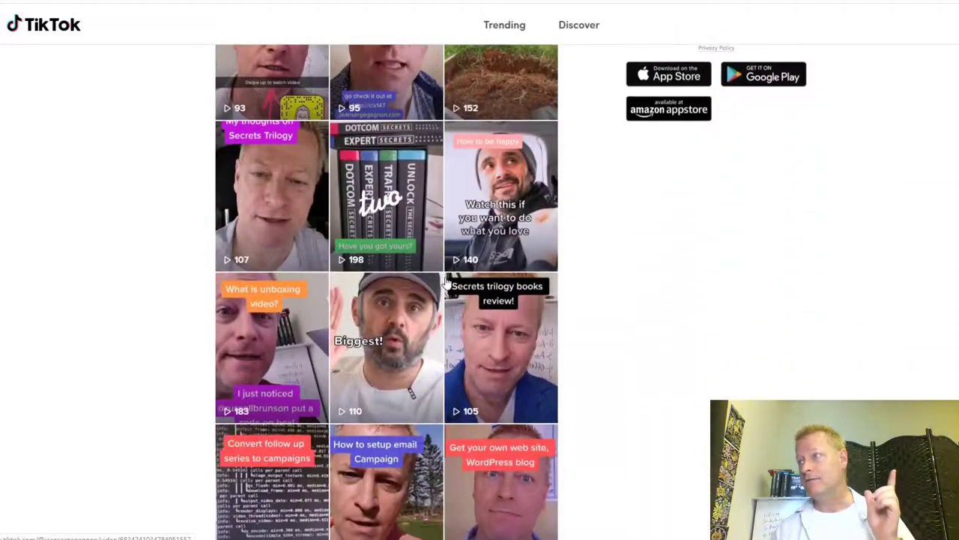
scroll(446, 282, up, 8)
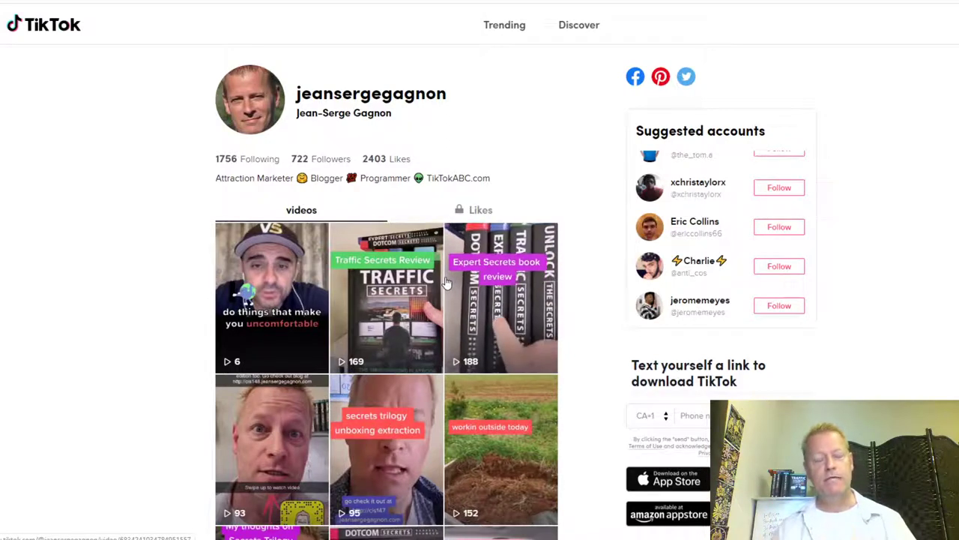
Finish browsing the TikTok video grid, then load the Gravatar website.
scroll(497, 300, down, 3)
scroll(497, 301, up, 2)
scroll(497, 300, up, 1)
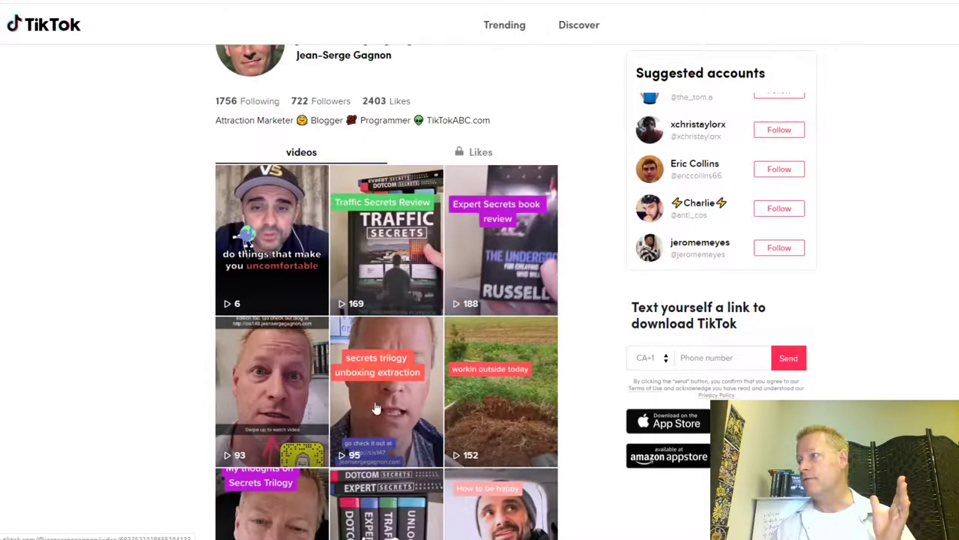
scroll(375, 407, down, 2)
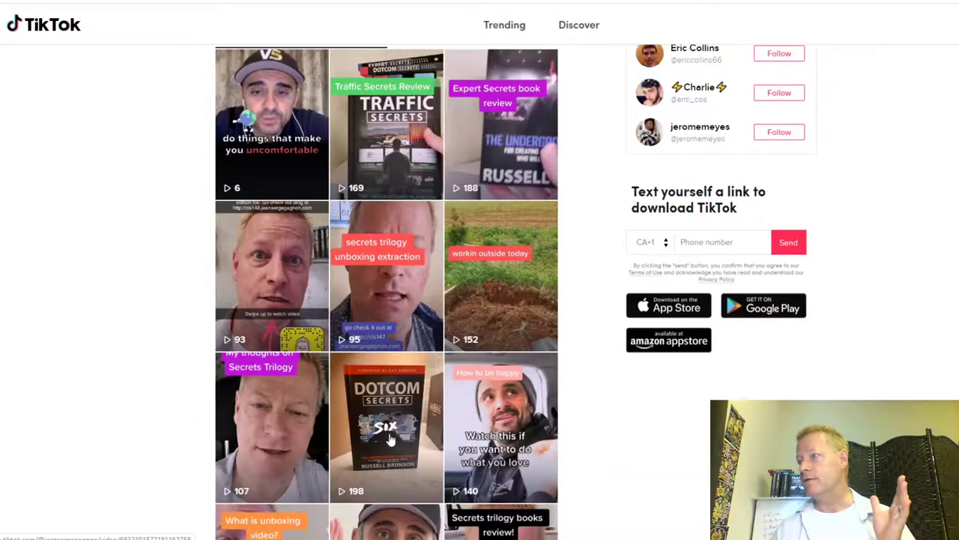
scroll(484, 431, down, 2)
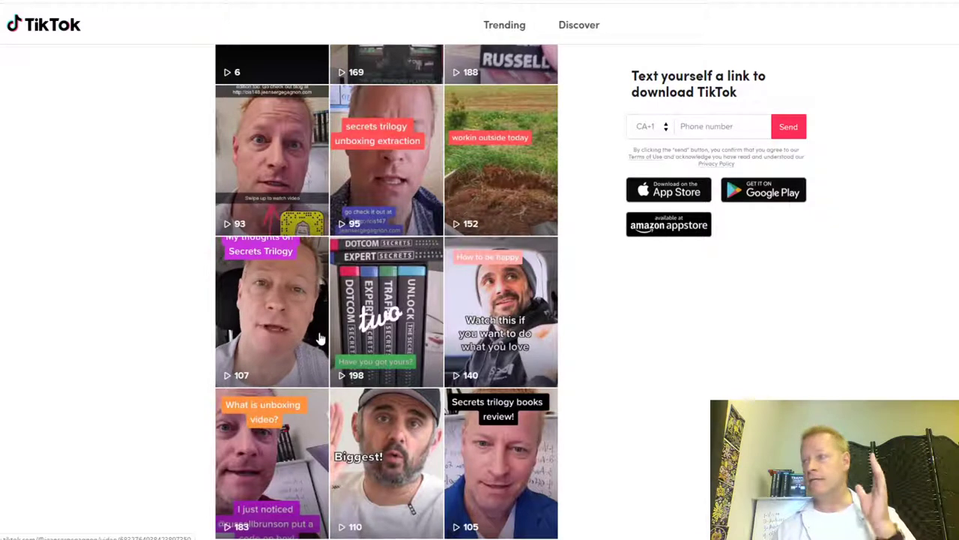
scroll(392, 298, up, 5)
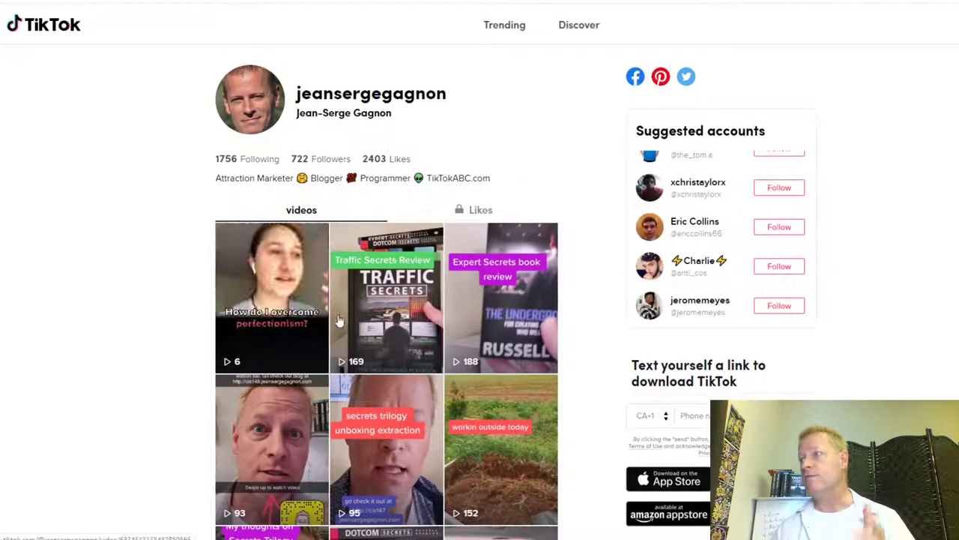
scroll(411, 323, down, 10)
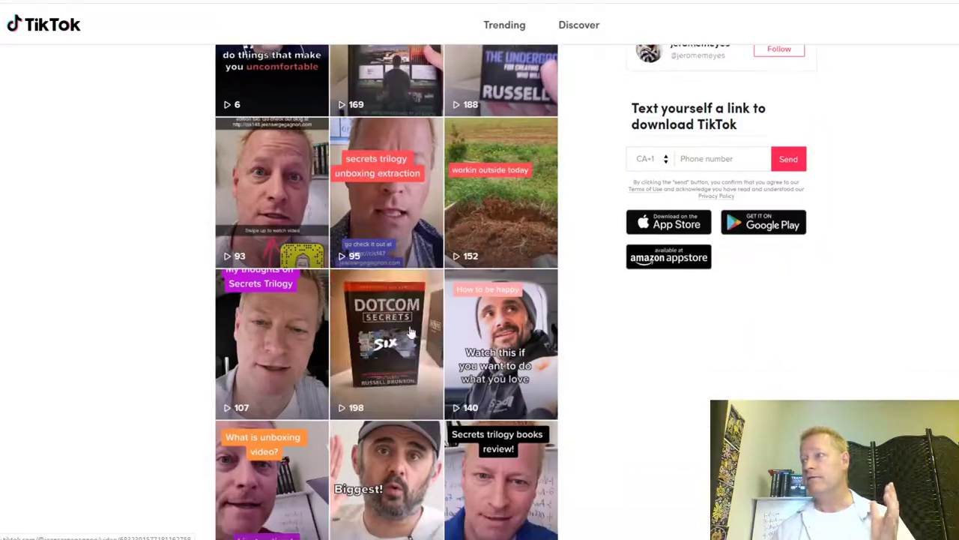
scroll(411, 322, down, 5)
scroll(420, 311, up, 15)
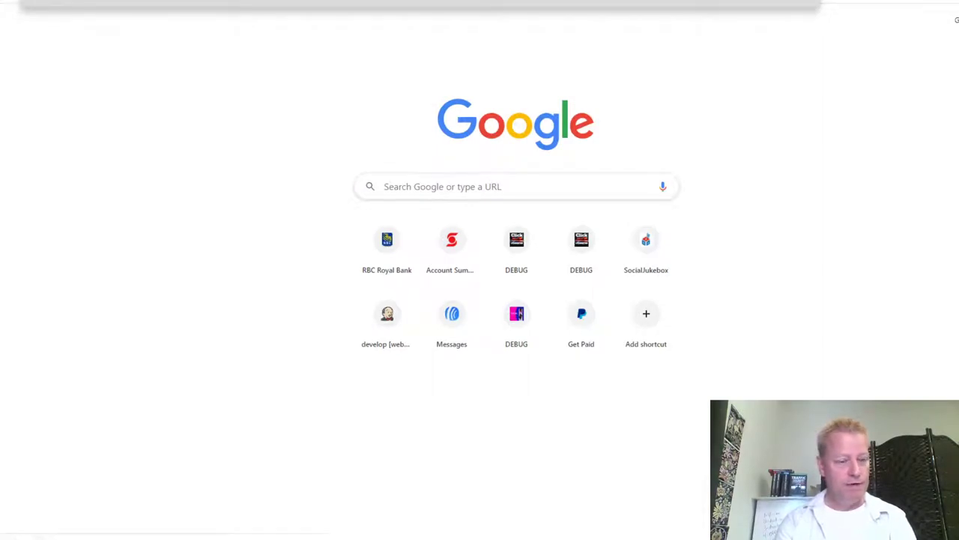
key(Return)
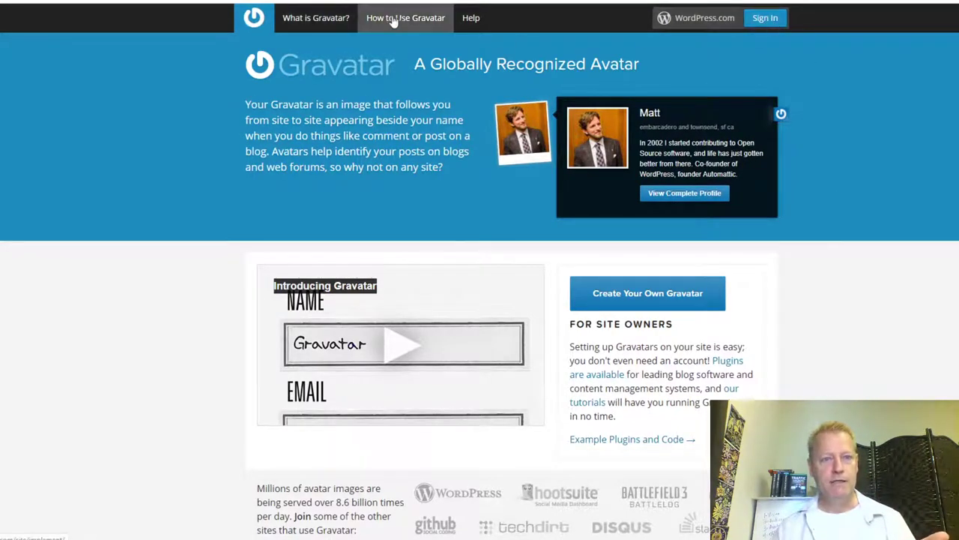
Sign in to Gravatar with the WordPress.com username and password, then preview the current avatar.
click(766, 21)
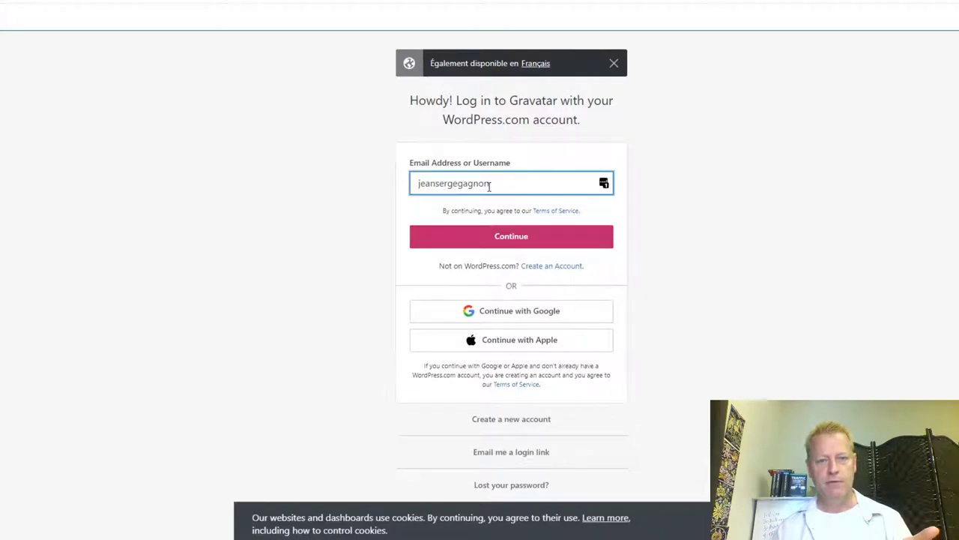
click(514, 238)
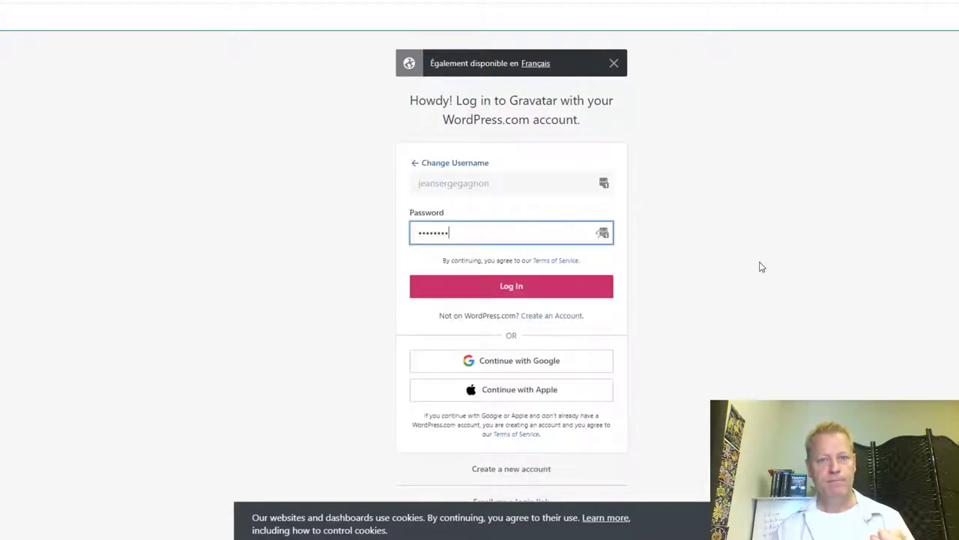
click(497, 287)
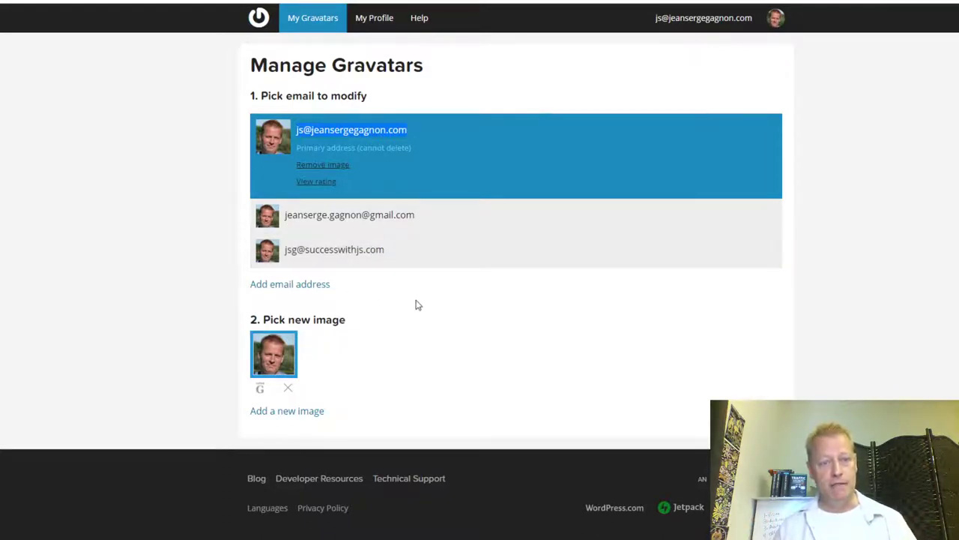
click(278, 355)
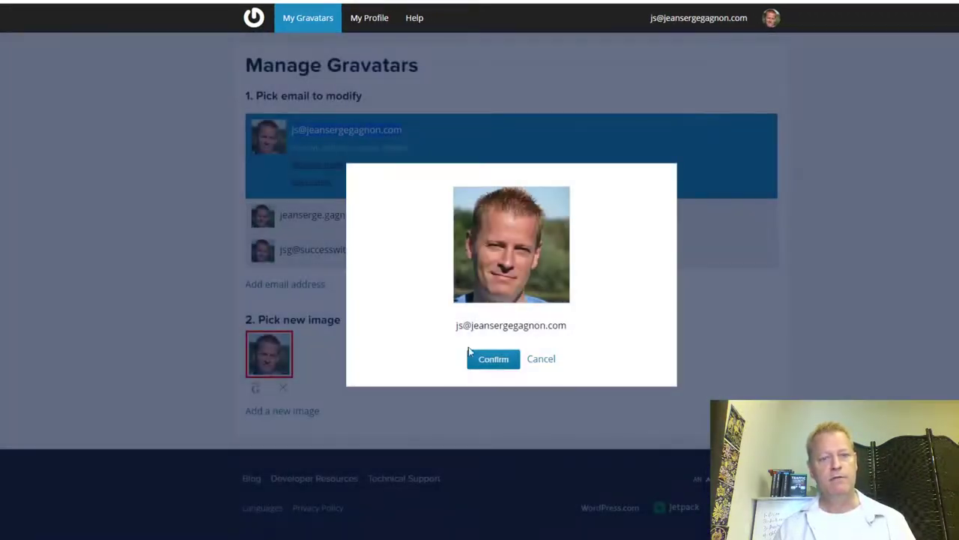
Dismiss the confirmation and upload the 500x500 cropped headshot JPG as a new image.
click(536, 361)
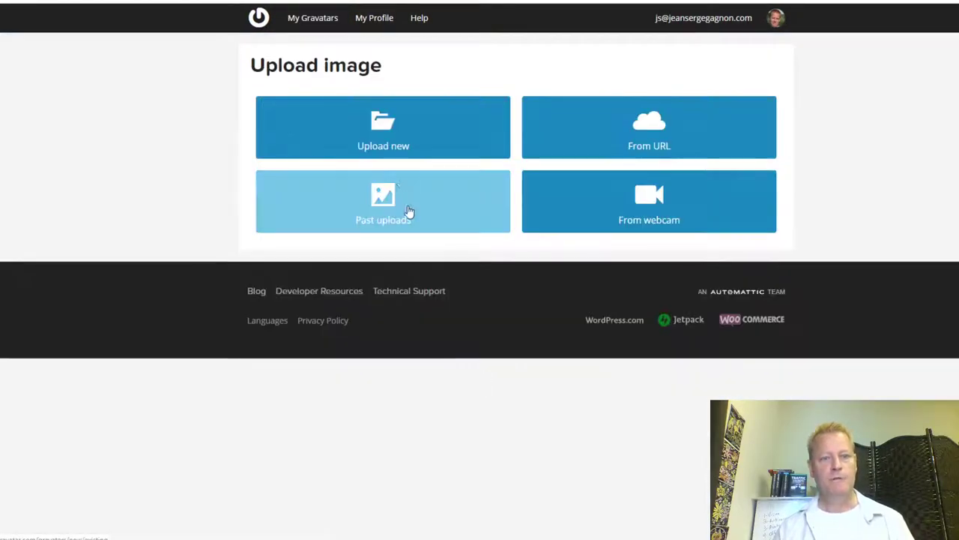
click(461, 142)
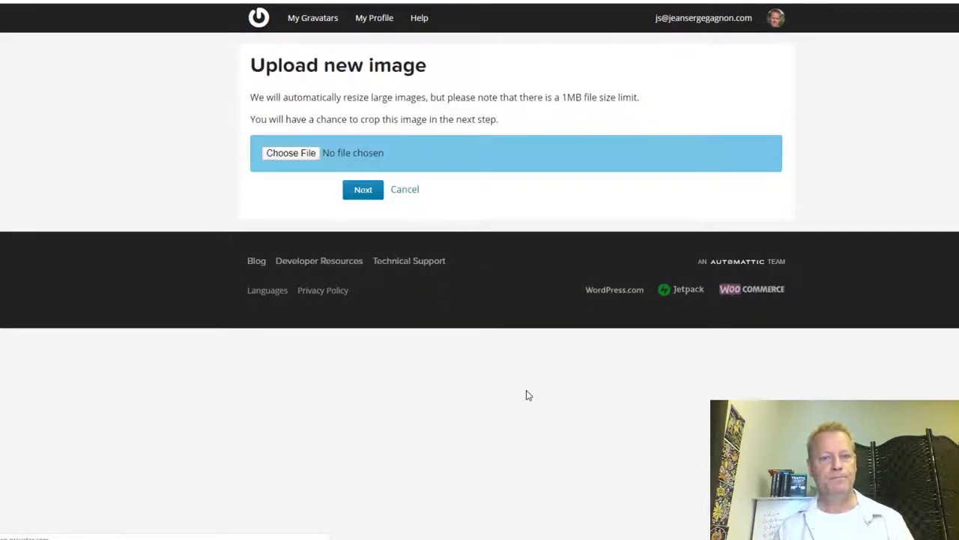
click(293, 152)
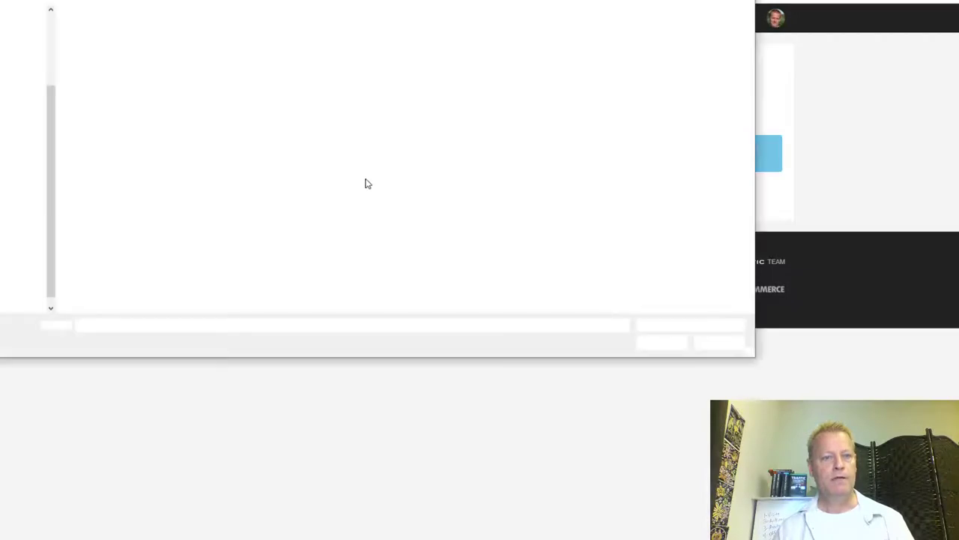
click(300, 201)
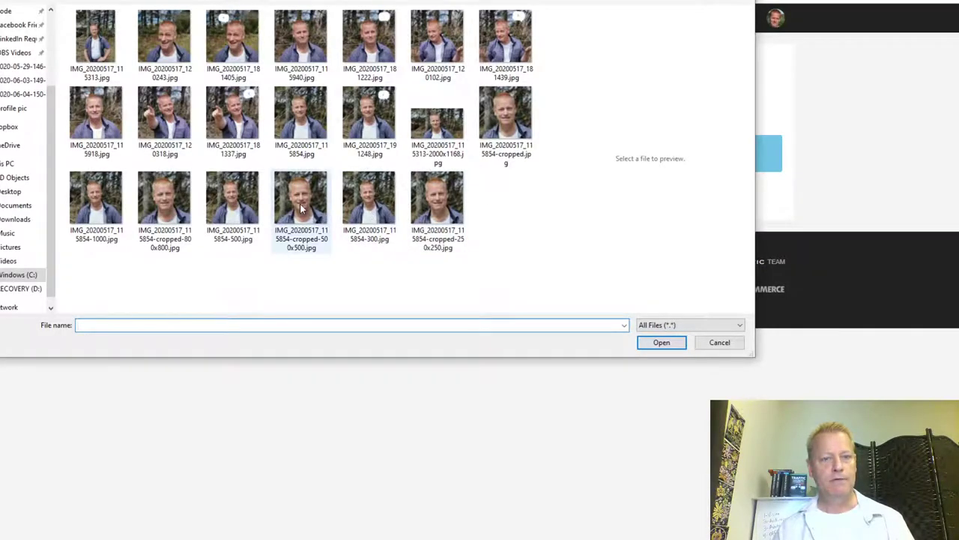
click(674, 343)
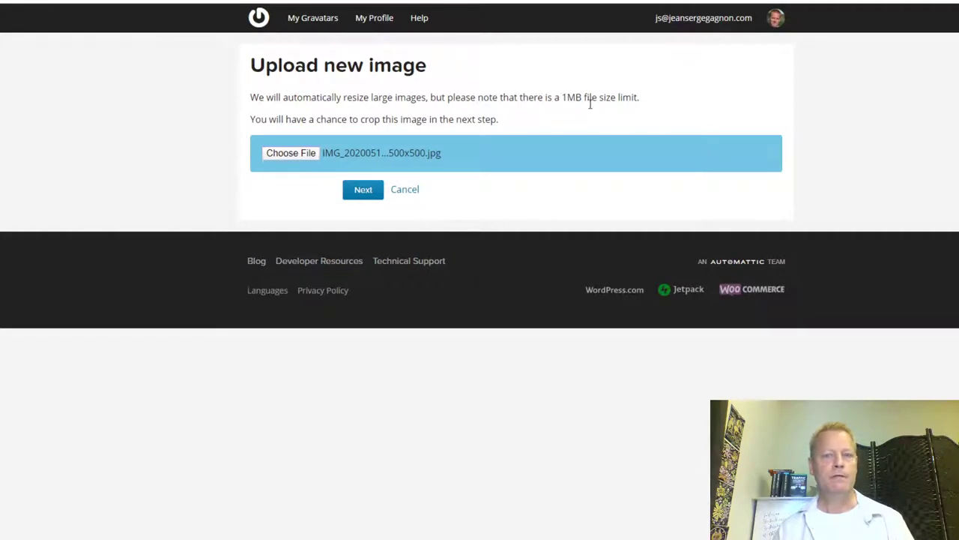
click(360, 190)
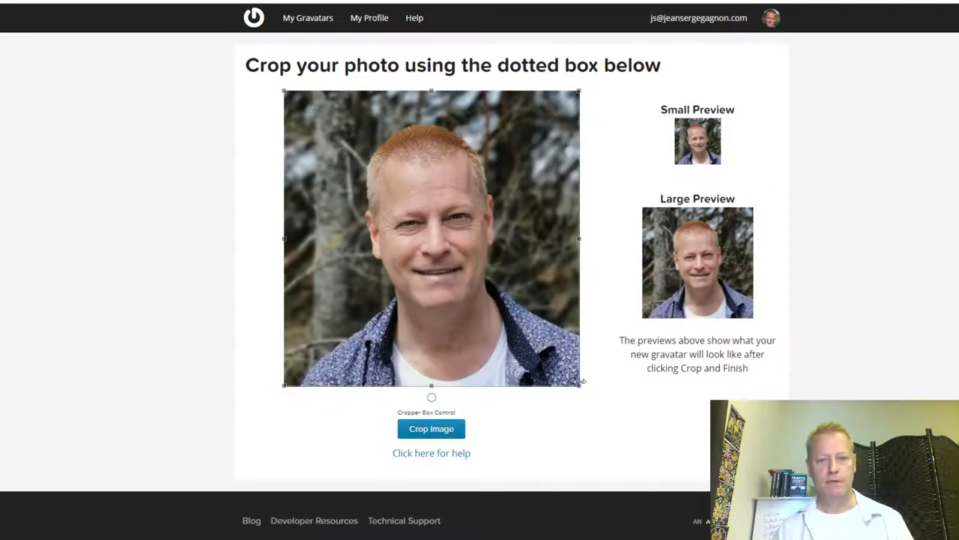
Tighten the crop box around the face, crop the headshot, and keep the G rating.
drag(574, 384, 491, 322)
drag(474, 264, 520, 303)
drag(550, 347, 528, 321)
drag(480, 274, 493, 279)
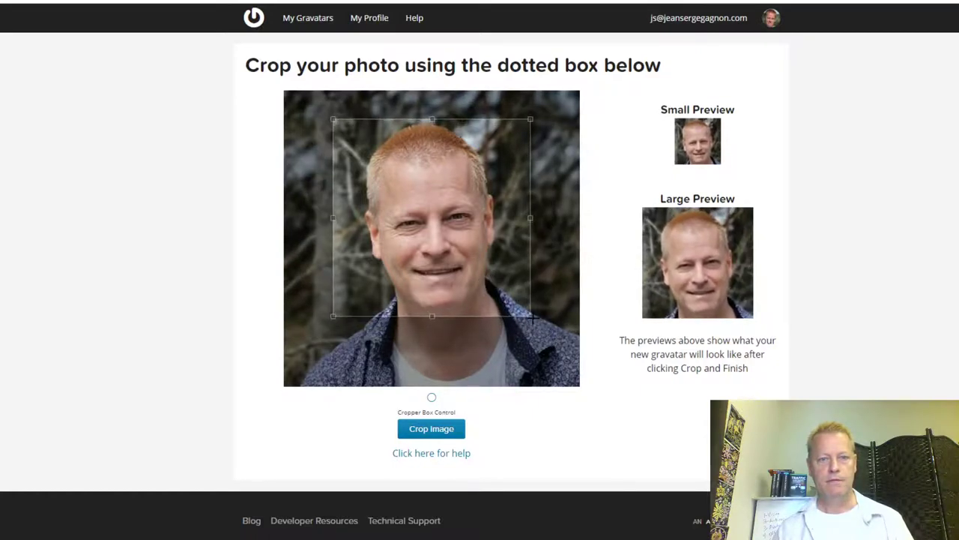
mouse_move(530, 316)
mouse_down()
mouse_move(531, 328)
mouse_move(517, 309)
mouse_up()
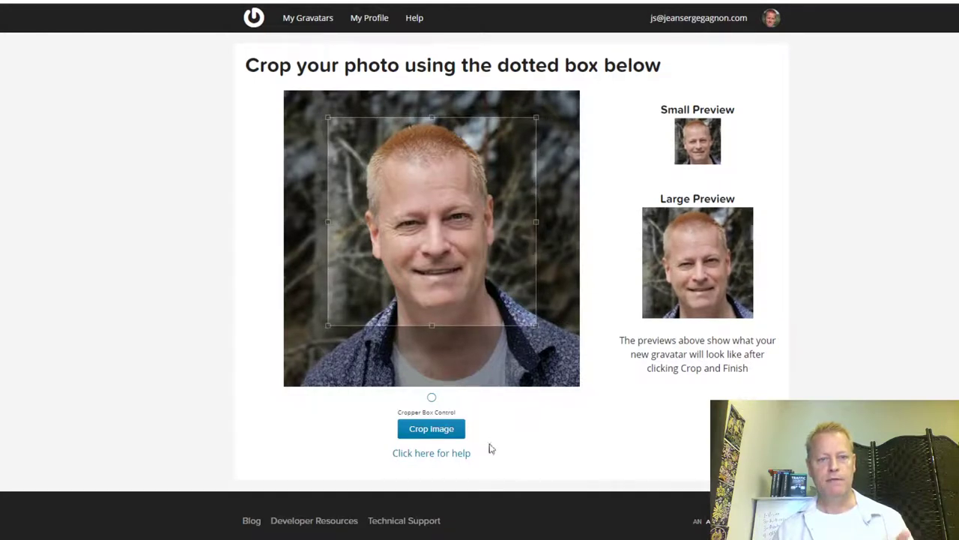
click(447, 434)
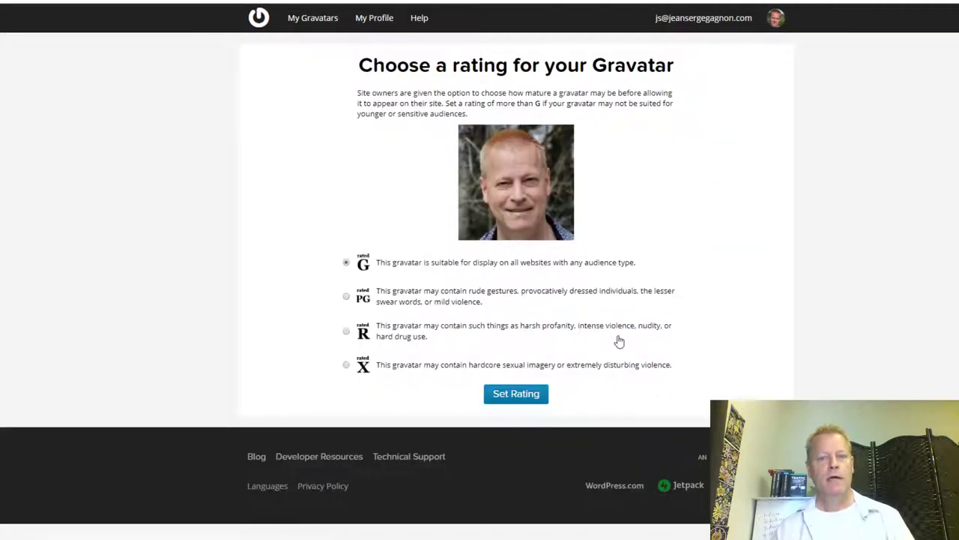
click(524, 394)
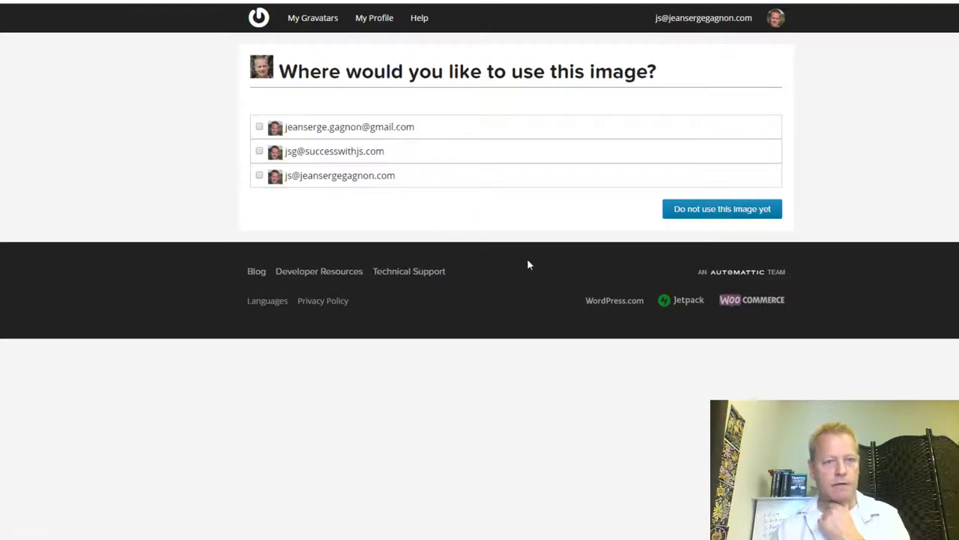
Assign the new headshot to the primary and first listed email addresses.
click(259, 176)
click(259, 129)
click(696, 214)
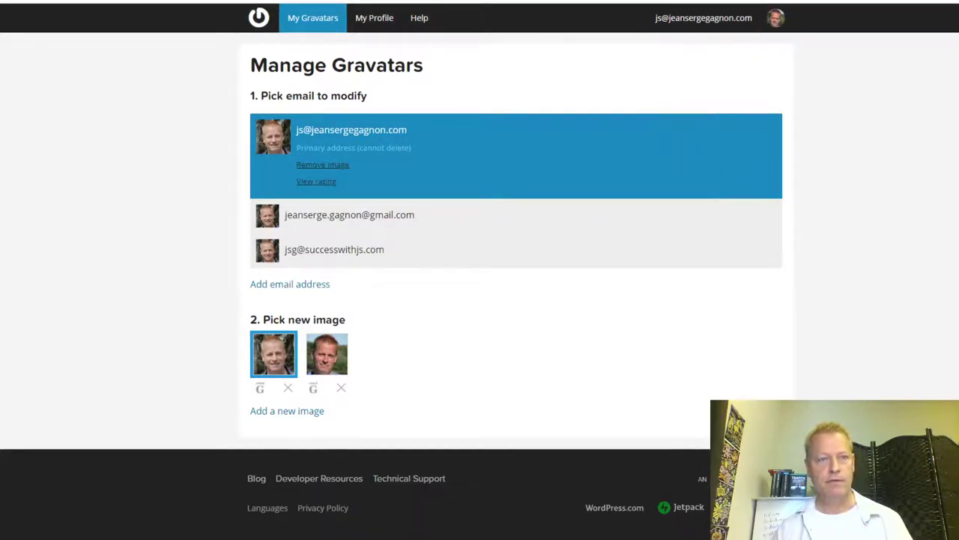
Go to wordpress.com from the address bar.
mouse_move(776, 19)
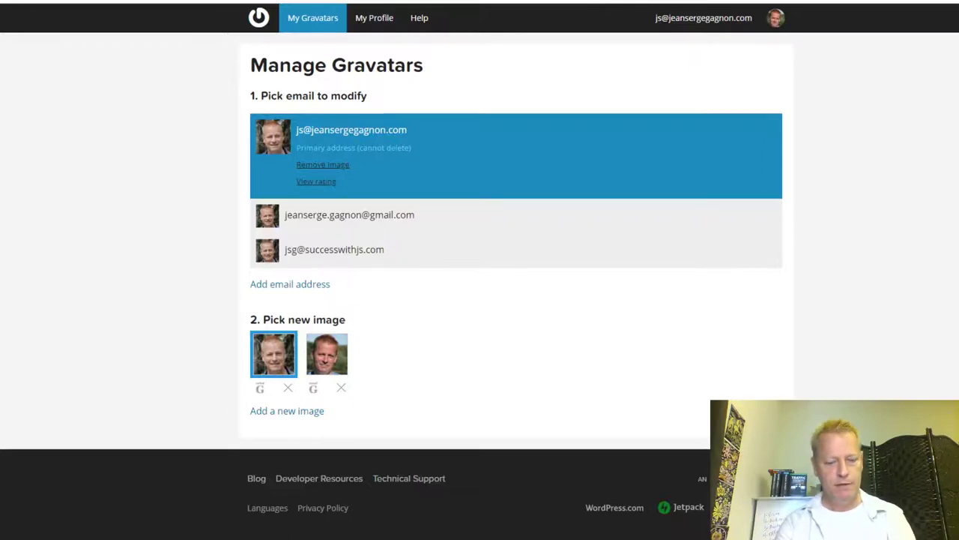
text(wordpress.com)
key(Return)
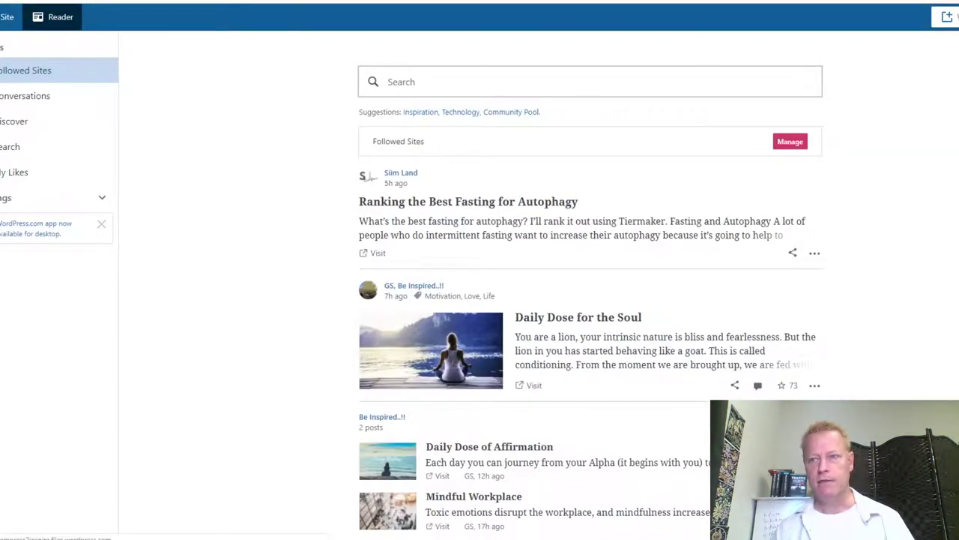
Open My Profile on WordPress.com and check it shows the new headshot.
click(947, 17)
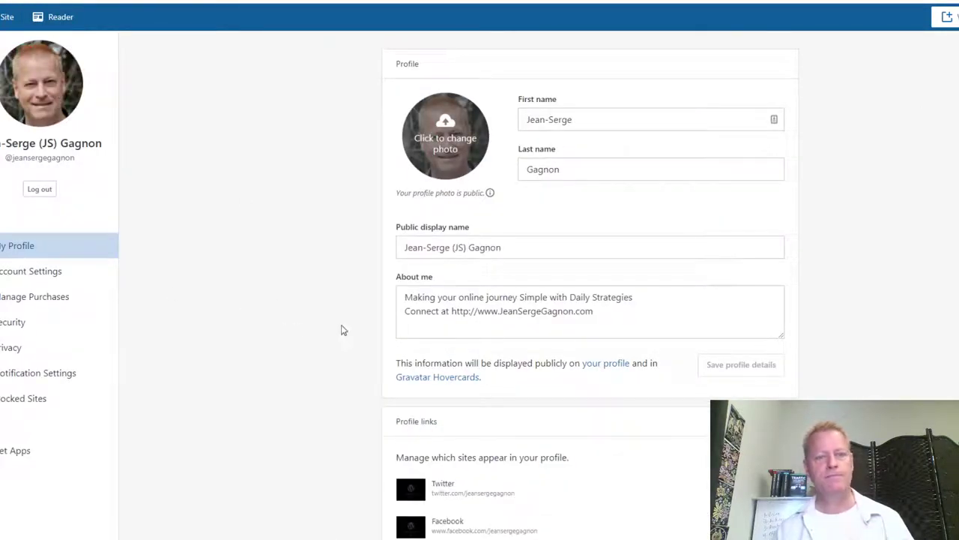
scroll(297, 236, down, 1)
scroll(298, 236, up, 1)
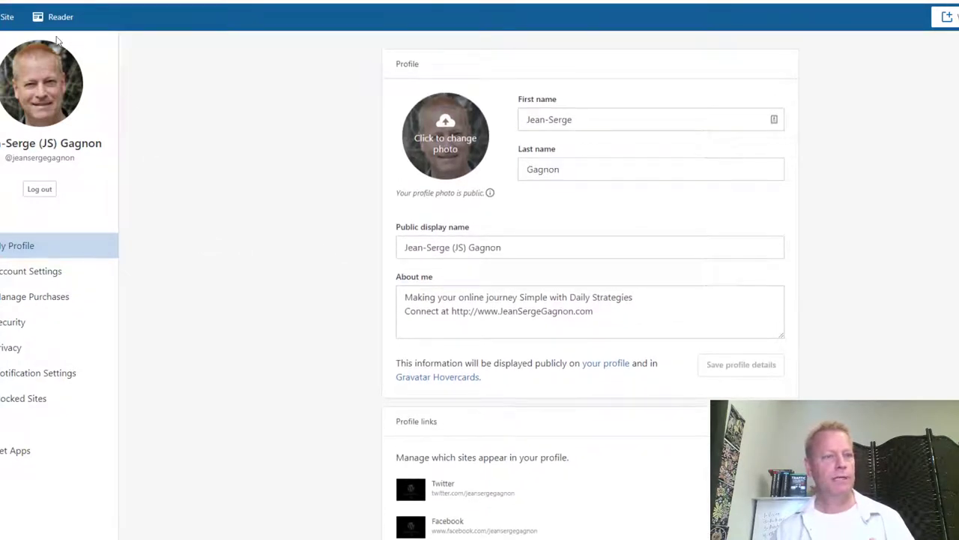
Look over the site's My Home dashboard, then open a new browser tab.
click(9, 17)
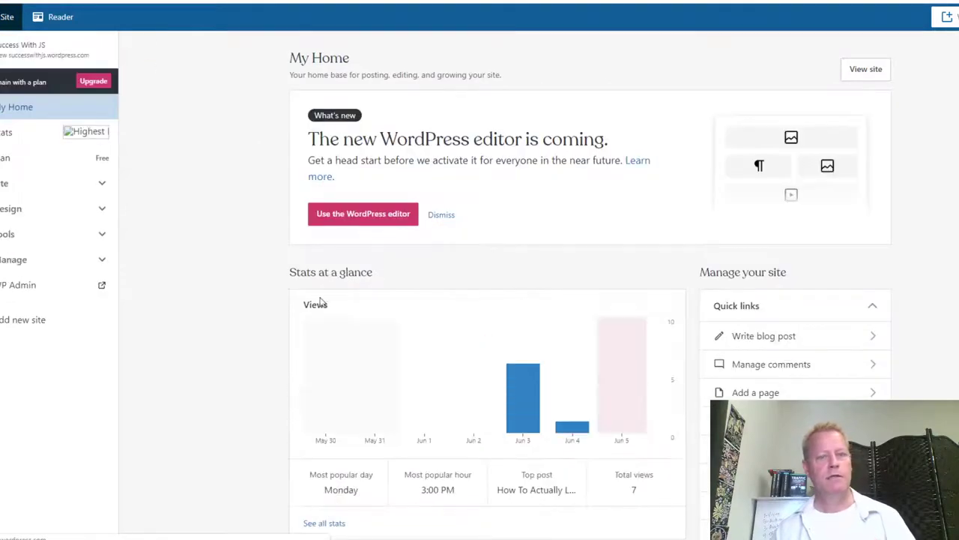
scroll(539, 321, down, 5)
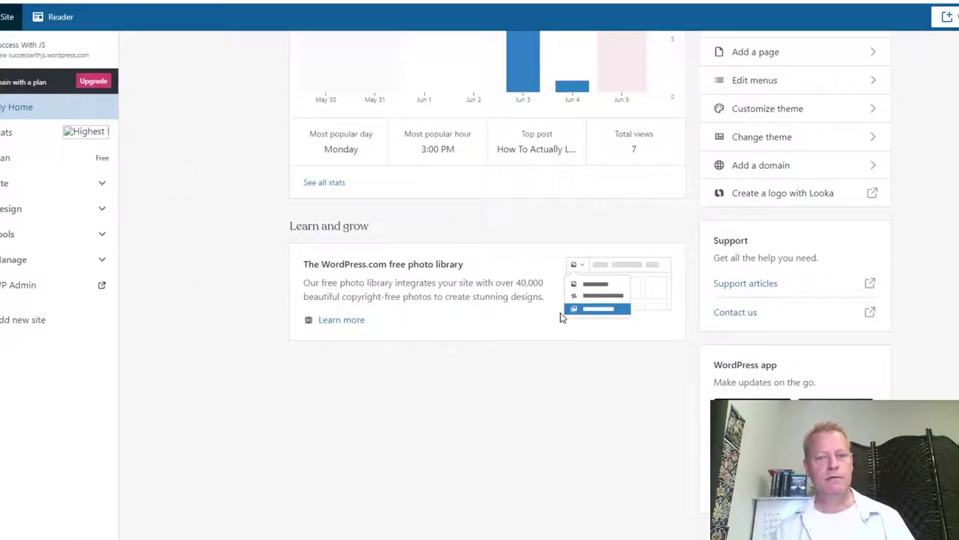
scroll(563, 315, up, 3)
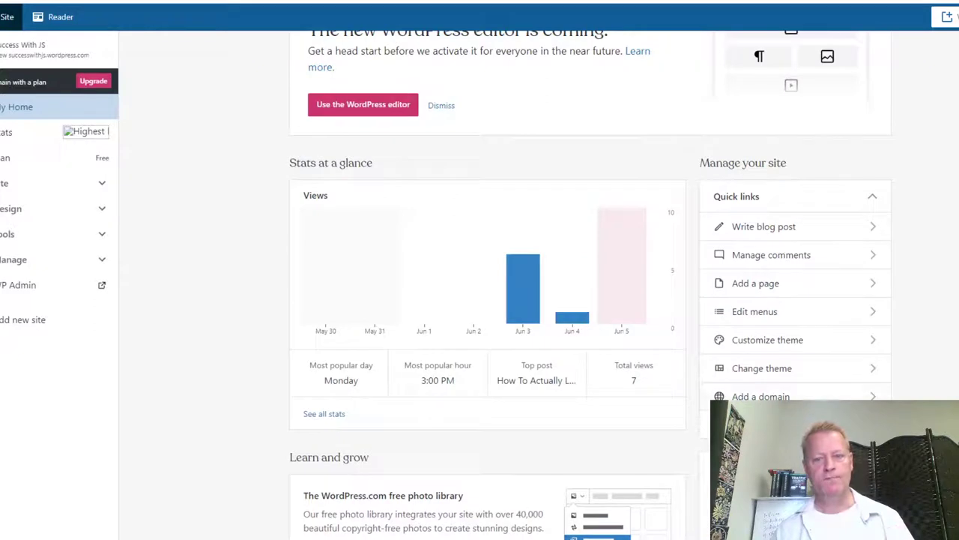
scroll(591, 292, up, 2)
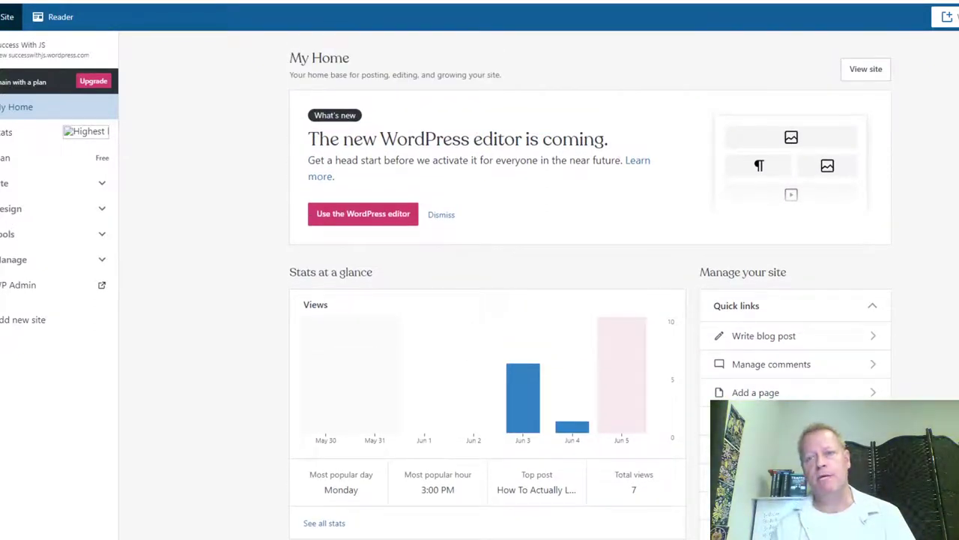
key(ctrl+t)
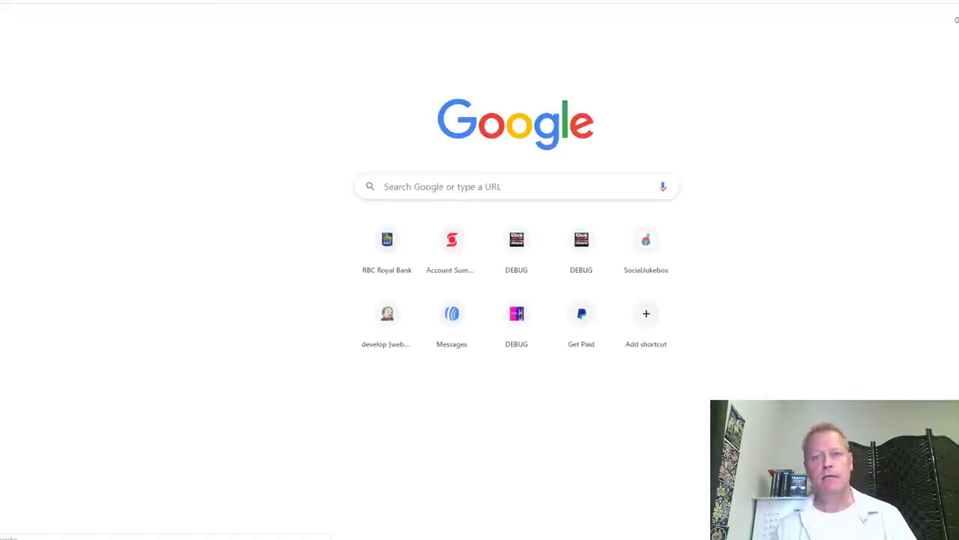
Visit the personal blog, reload it to refresh the images, then open a new tab.
text(jeanserge)
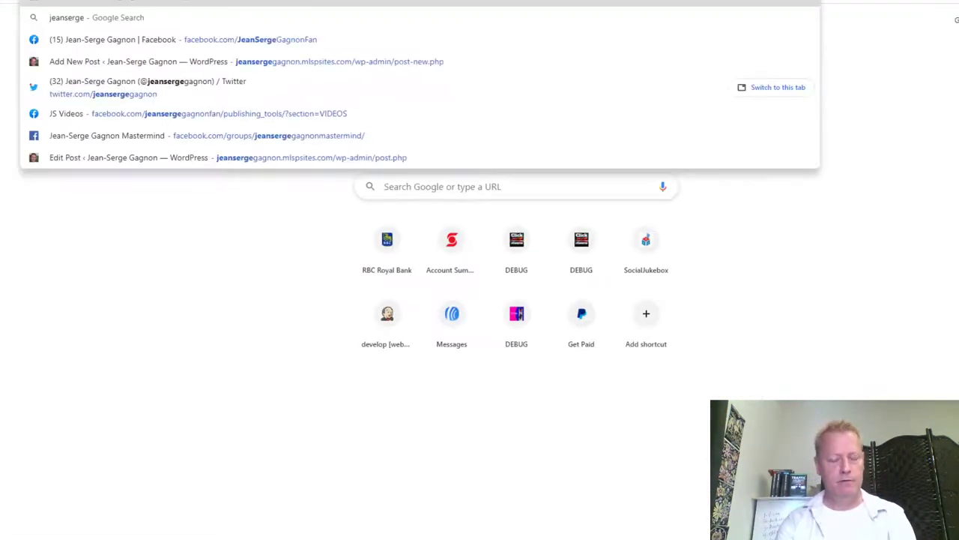
key(Escape)
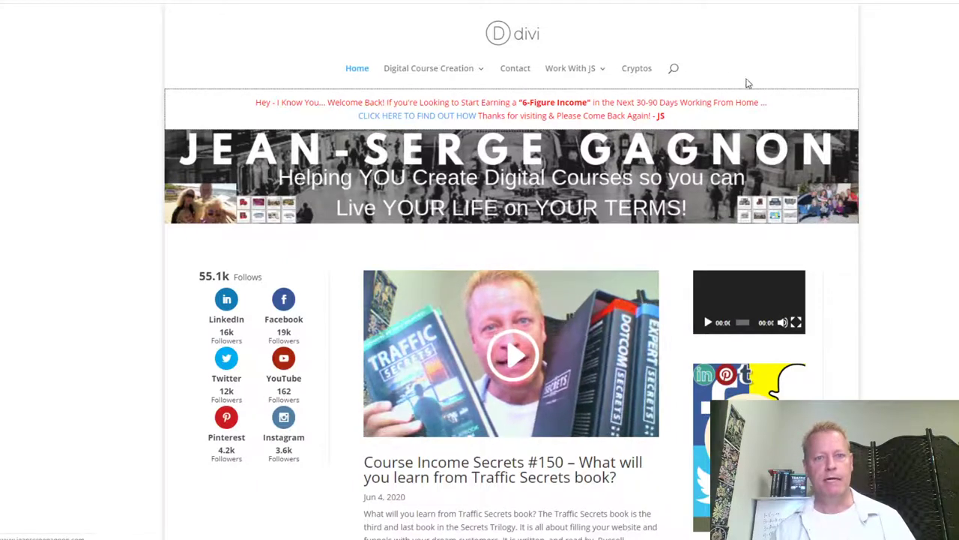
scroll(916, 202, down, 9)
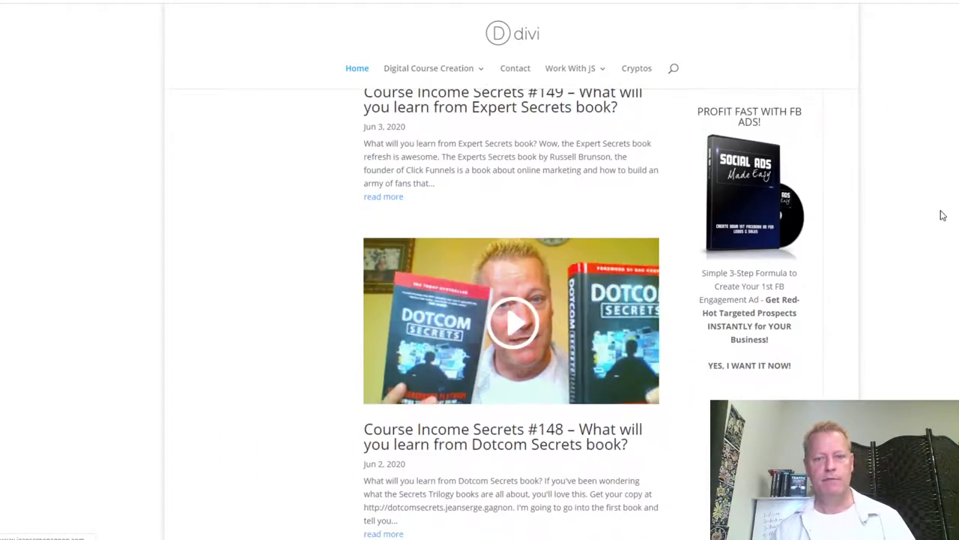
scroll(941, 214, up, 8)
scroll(943, 215, up, 2)
key(F5)
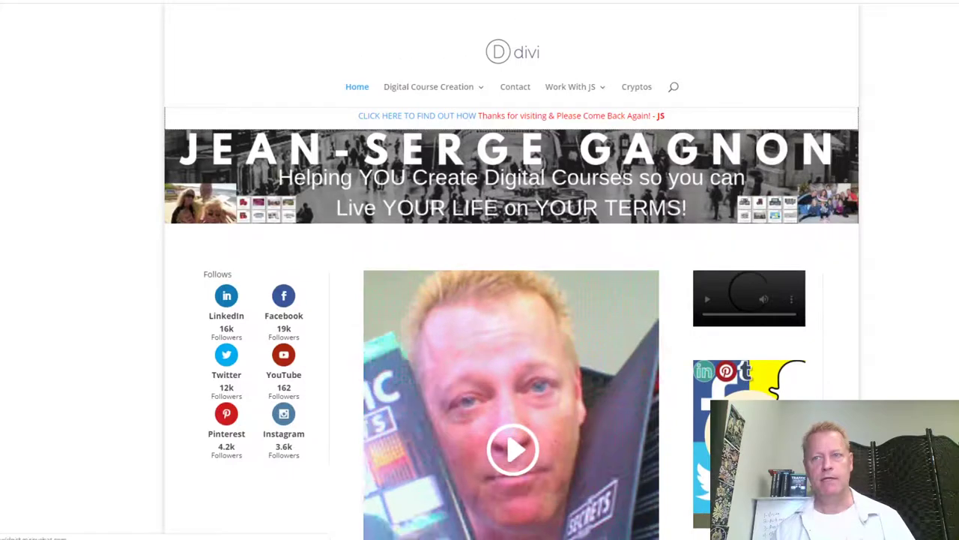
key(ctrl+t)
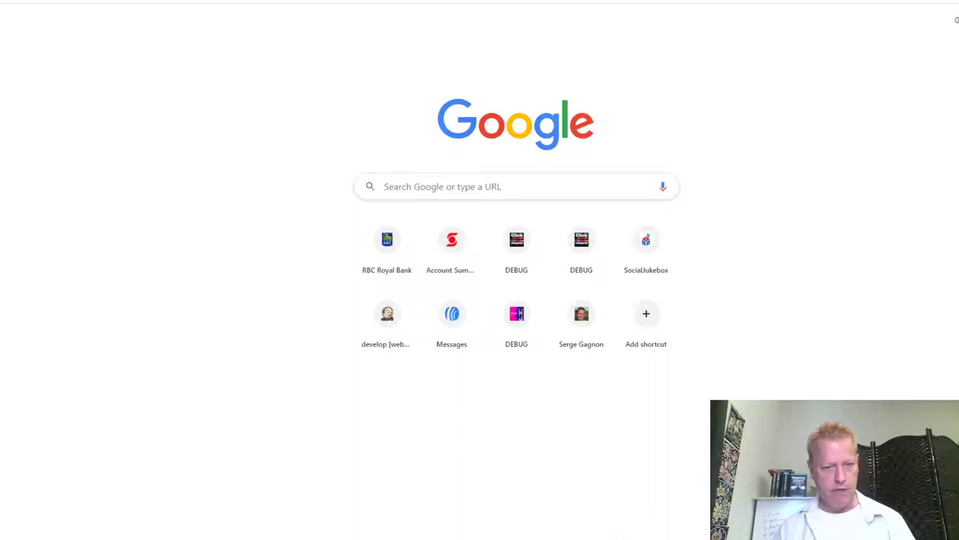
Launch AirDroid by searching 'air dr' in the Start menu and begin entering the password.
key(super)
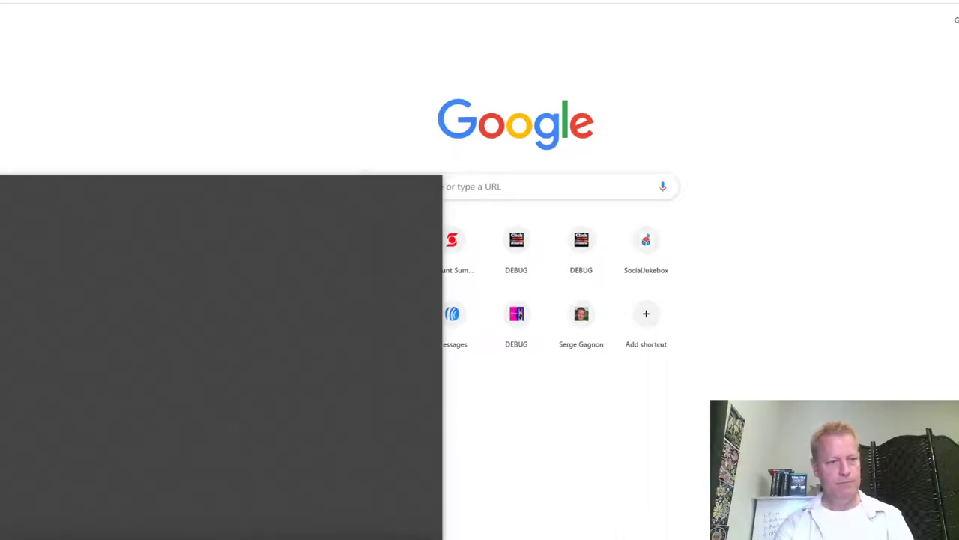
text(air dr)
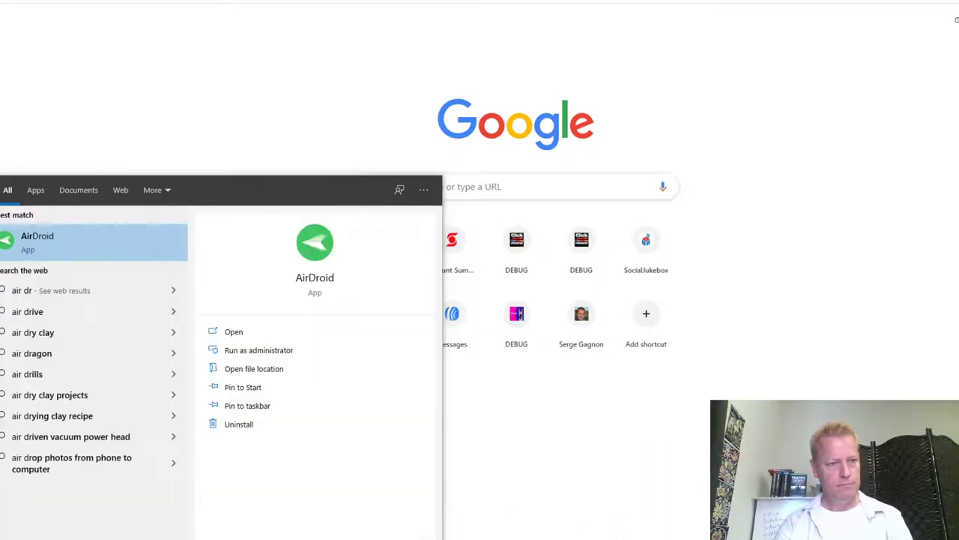
click(37, 235)
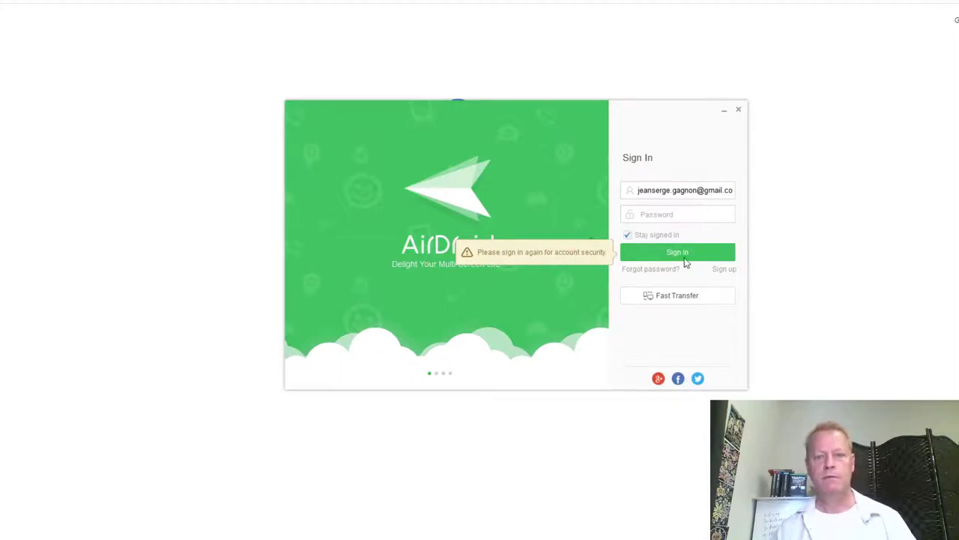
click(668, 215)
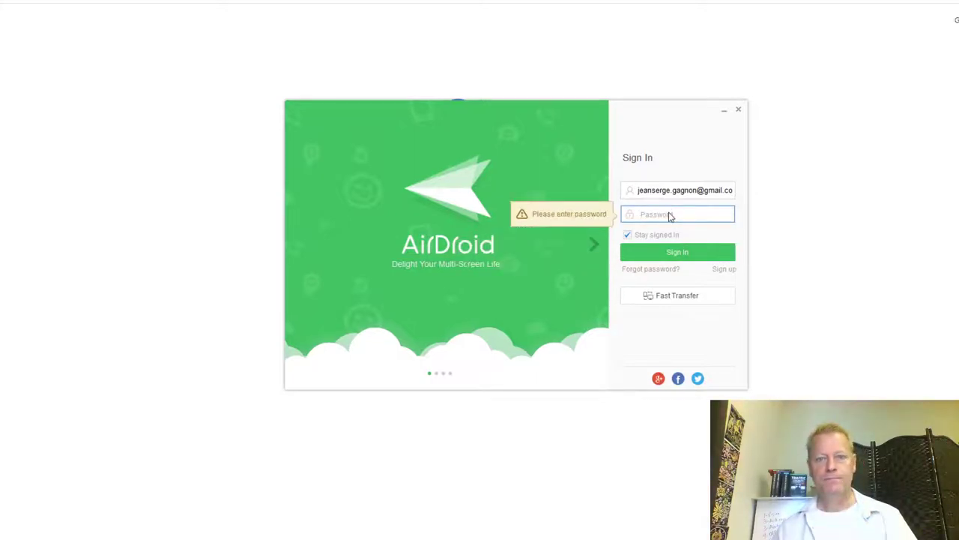
Enter the account password and sign in to AirDroid to reach the Huawei P30 device page.
text(**********)
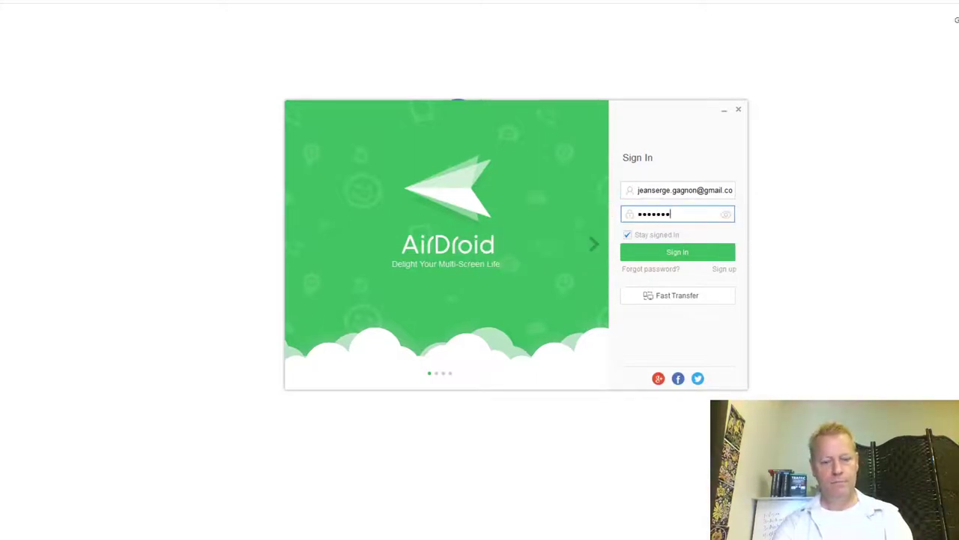
click(691, 256)
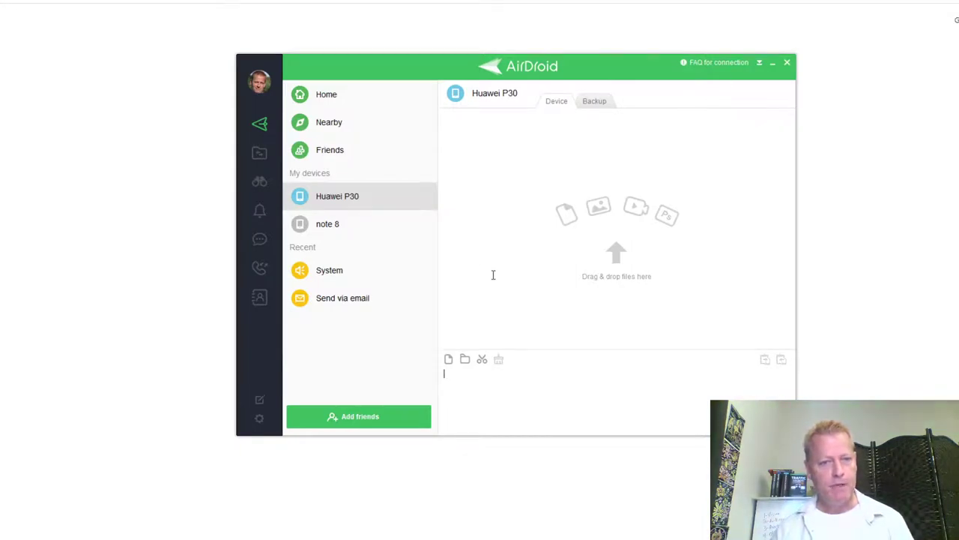
Start screen mirroring of the Huawei P30 from AirDroid's remote tools.
click(259, 181)
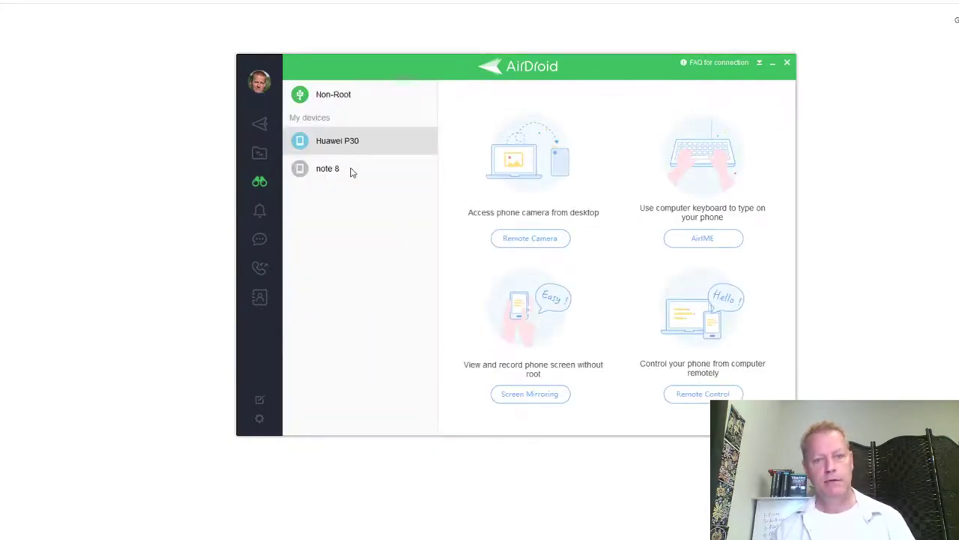
click(542, 398)
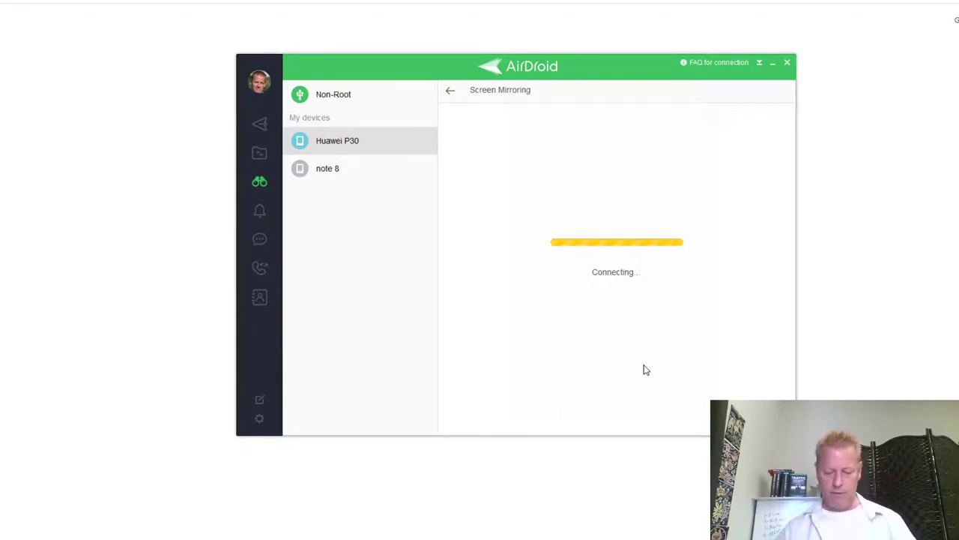
key(alt+Tab)
key(alt+Tab)
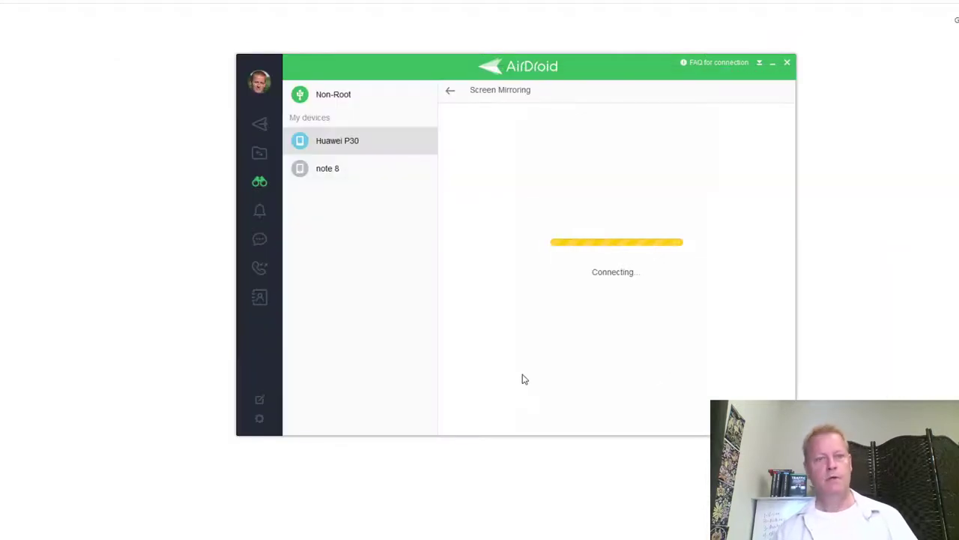
key(alt+Tab)
Browse the phone's storage to DCIM > Course Income Secrets in Explorer, then move Explorer aside.
double_click(341, 219)
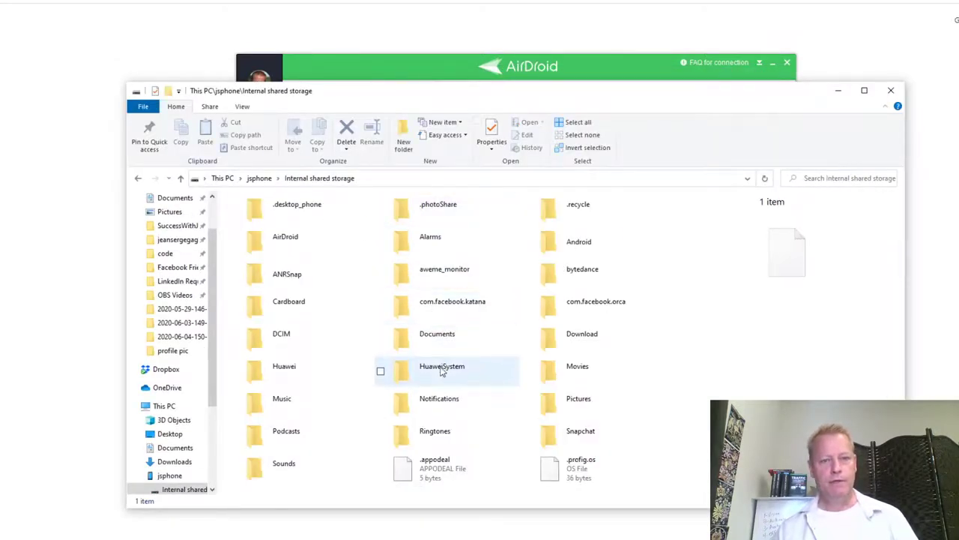
double_click(279, 336)
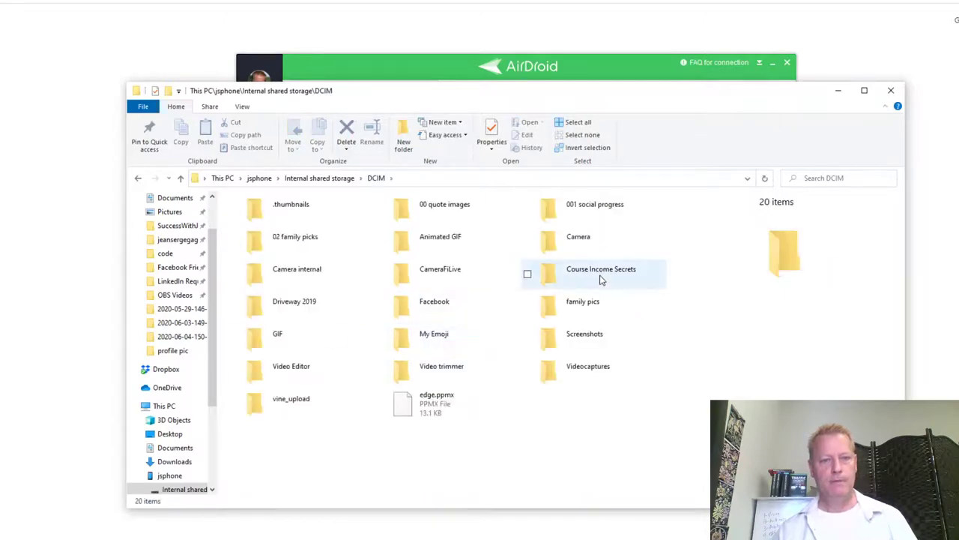
double_click(599, 277)
drag(588, 102, 956, 536)
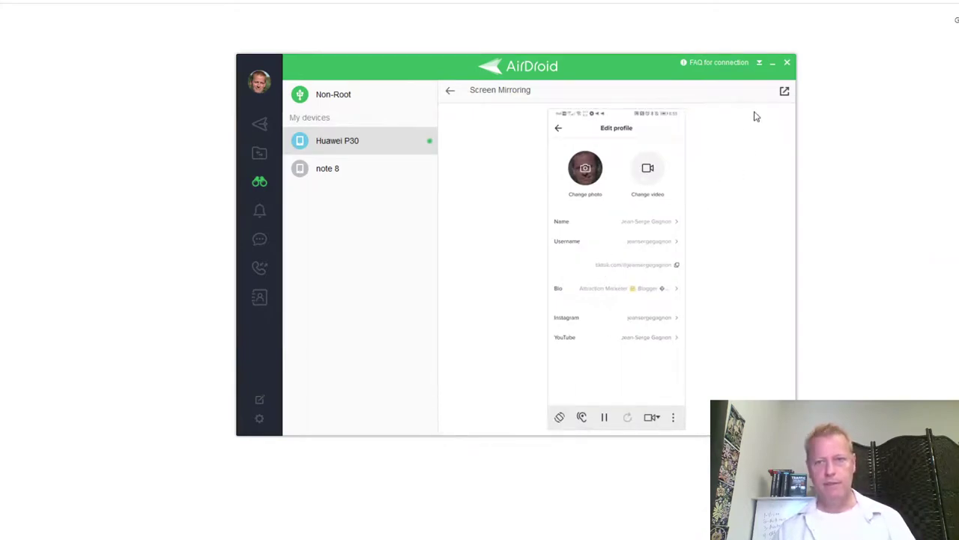
Pop the phone mirror into its own window, place it left, and scroll the TikTok profile.
click(784, 91)
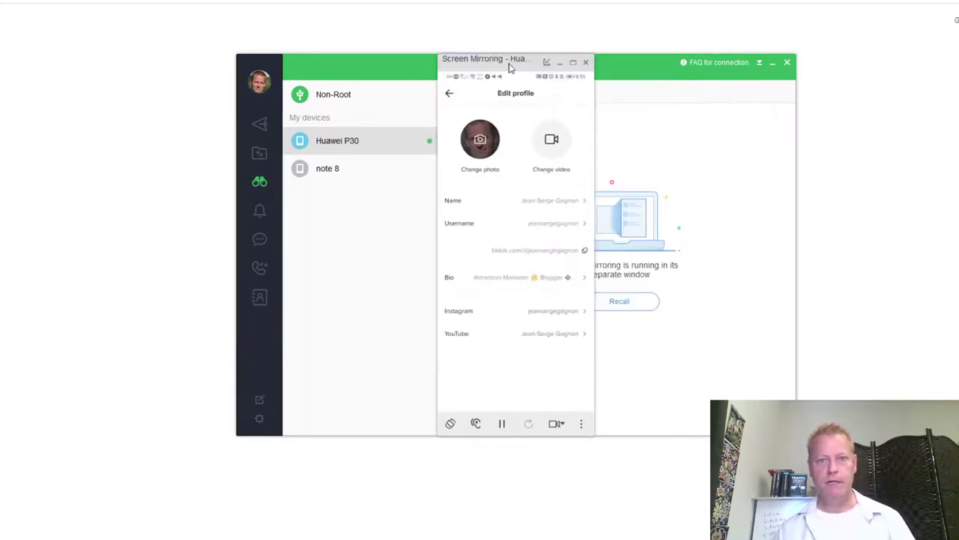
drag(524, 63, 493, 0)
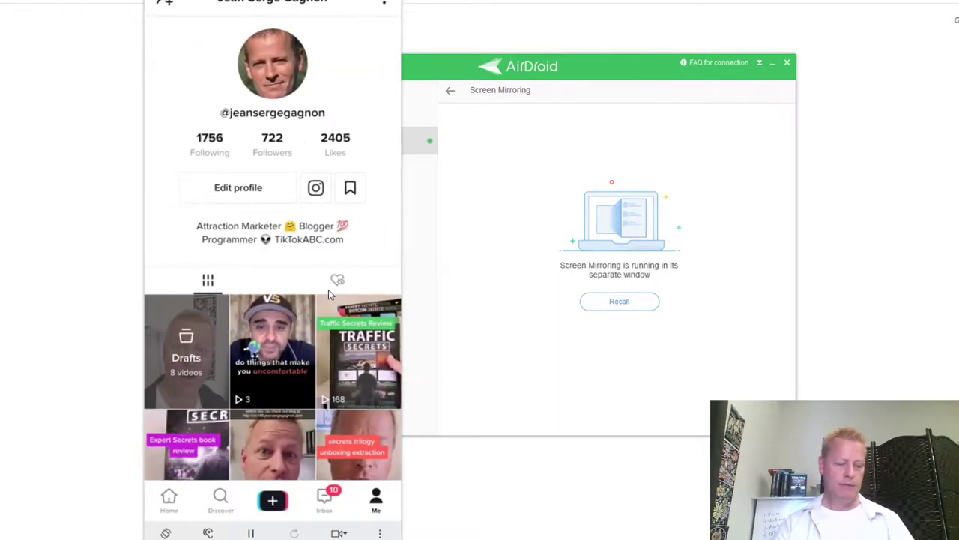
scroll(328, 290, down, 3)
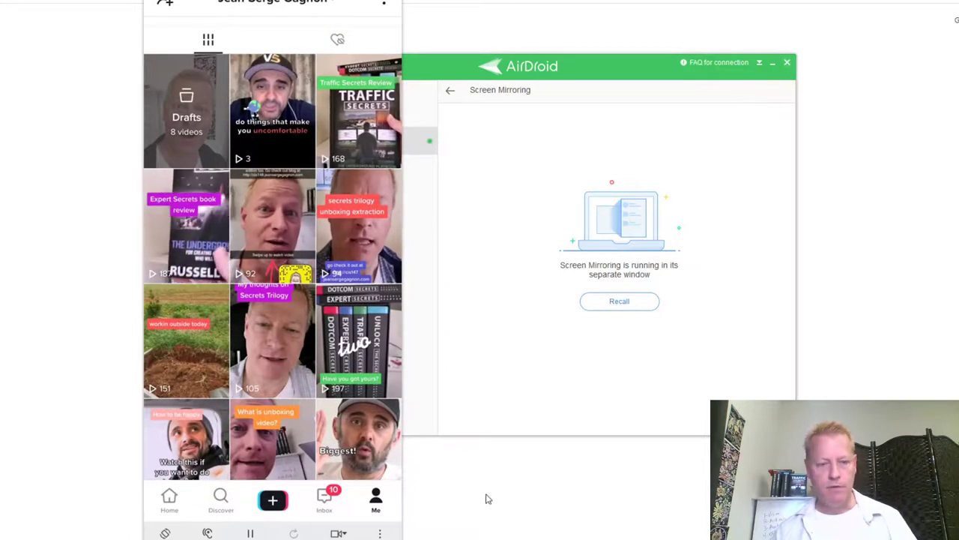
Go from jeansergegagnon to images > profile pic and select the cropped 500x500 headshot.
mouse_move(159, 535)
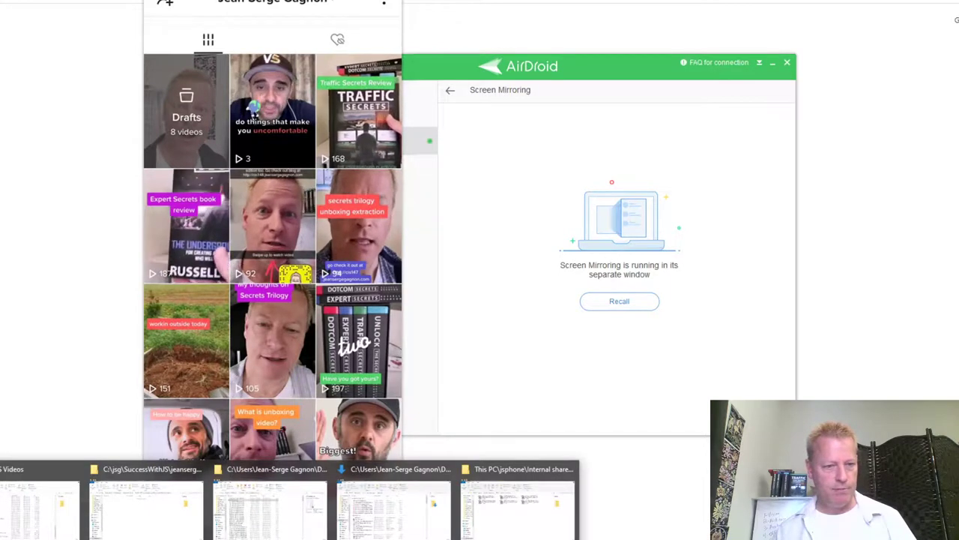
click(159, 530)
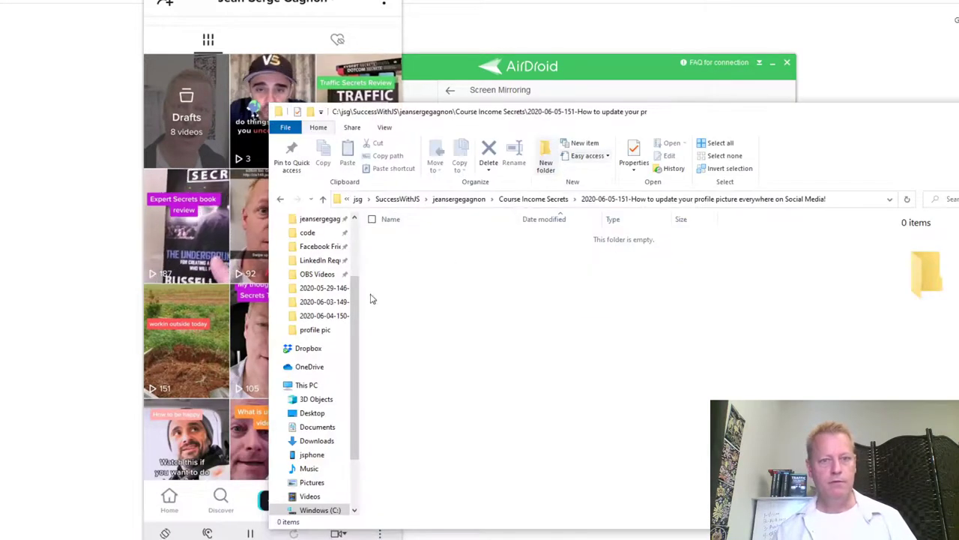
click(458, 199)
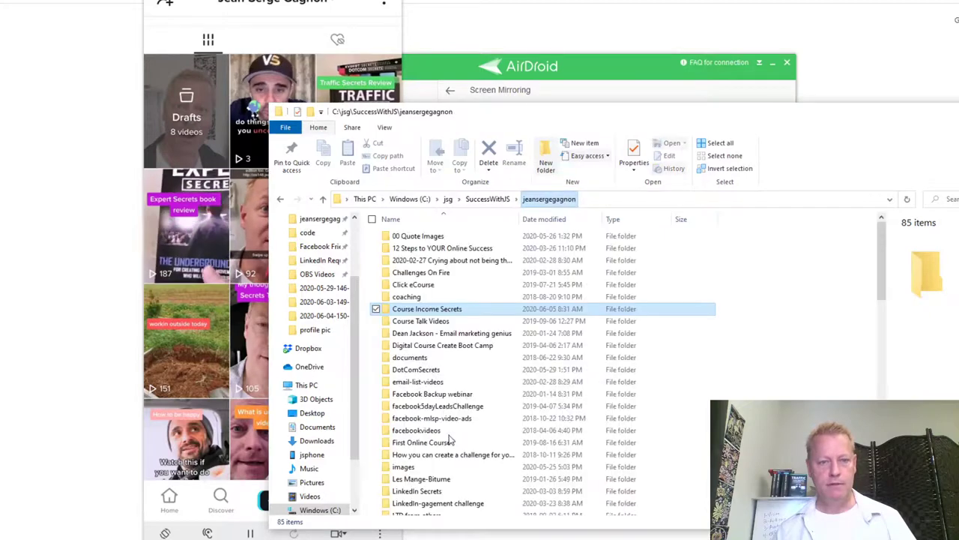
double_click(405, 467)
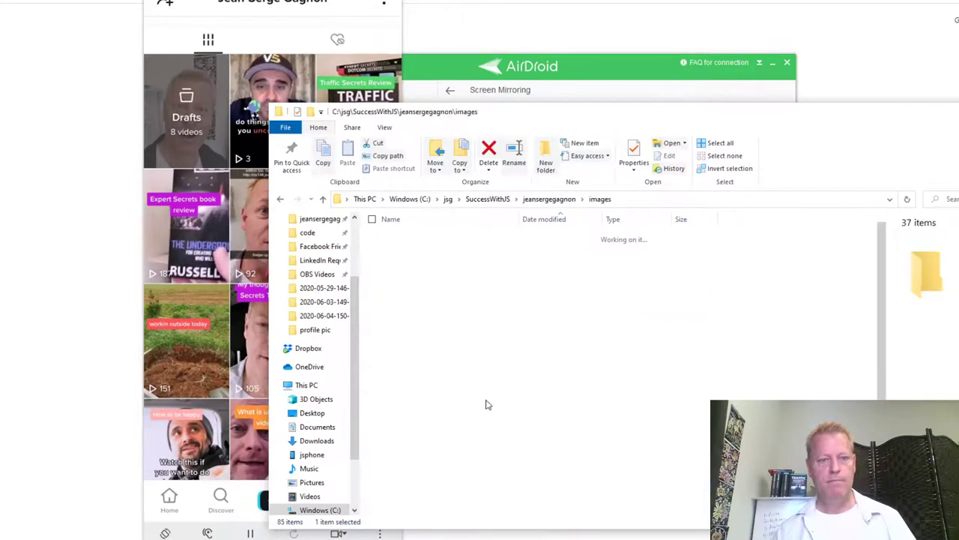
double_click(408, 237)
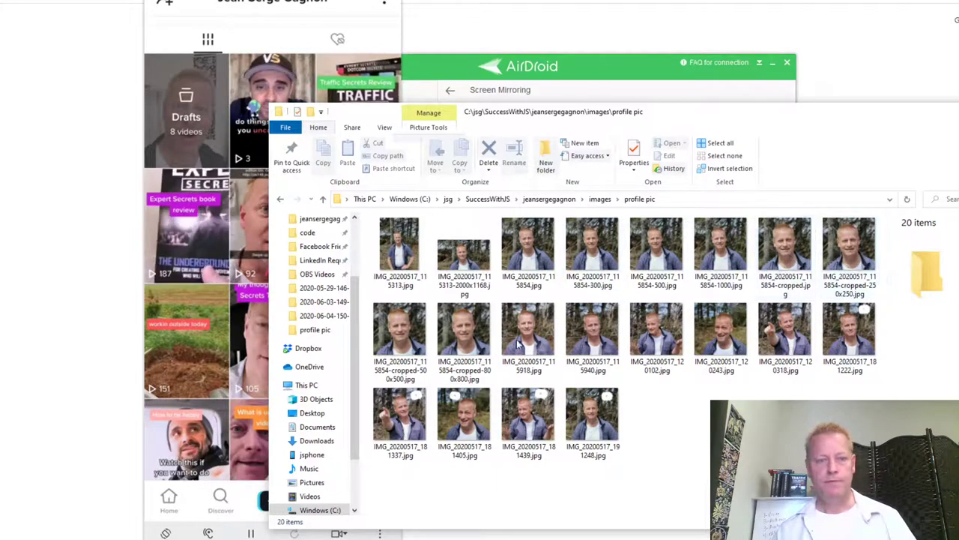
click(409, 343)
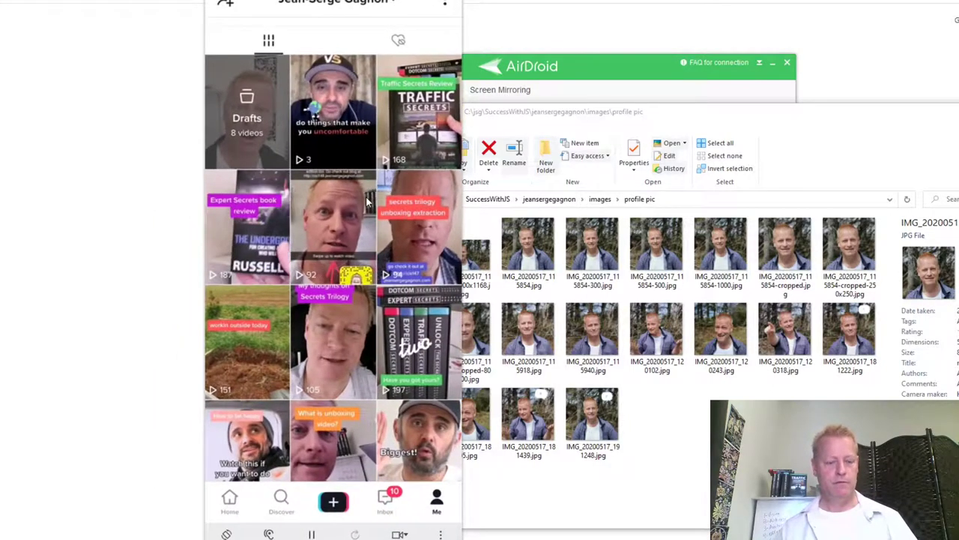
Scroll the mirrored TikTok feed, then return to your own profile page.
scroll(366, 196, up, 5)
scroll(366, 200, down, 5)
scroll(365, 201, up, 4)
scroll(365, 200, down, 5)
scroll(366, 201, up, 5)
scroll(366, 201, down, 5)
scroll(365, 200, up, 4)
scroll(366, 196, up, 3)
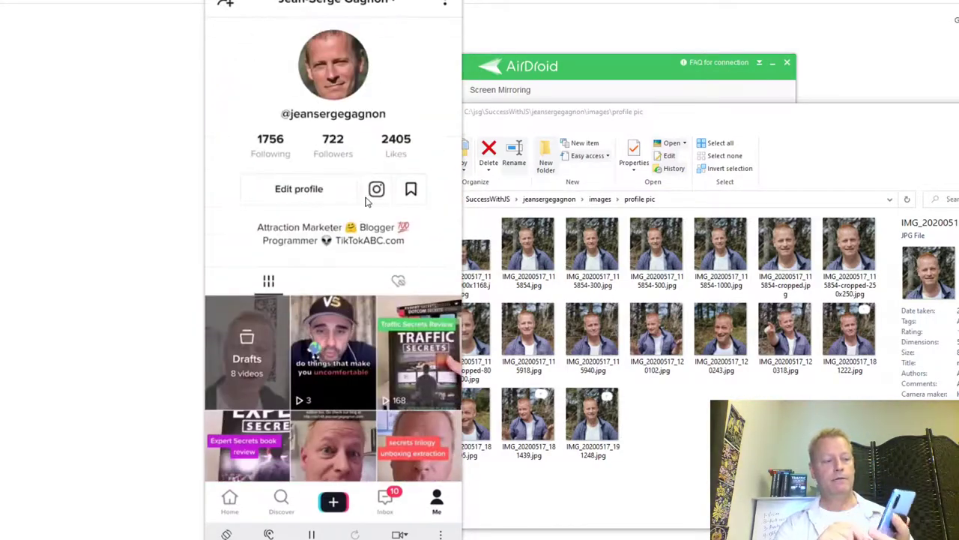
right_click(366, 201)
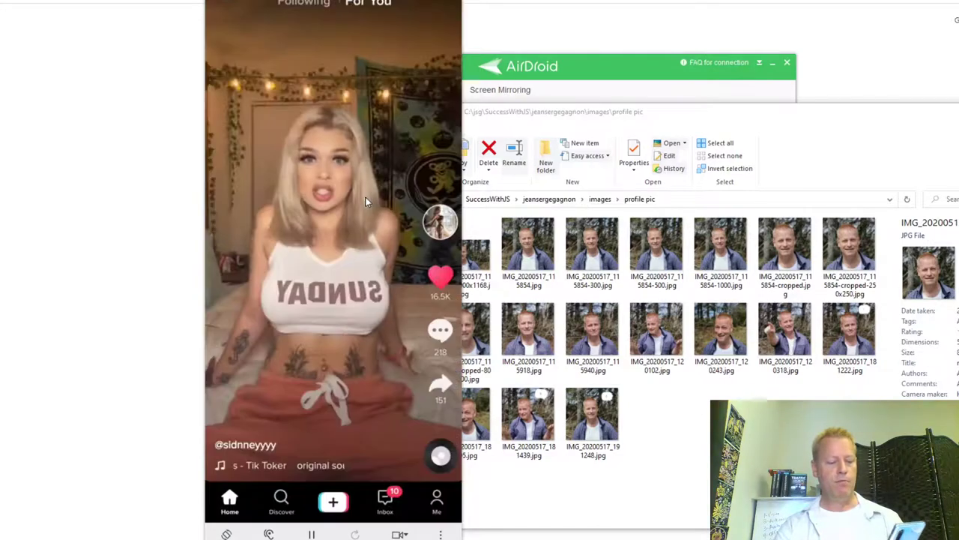
scroll(366, 201, down, 1)
scroll(366, 201, down, 1)
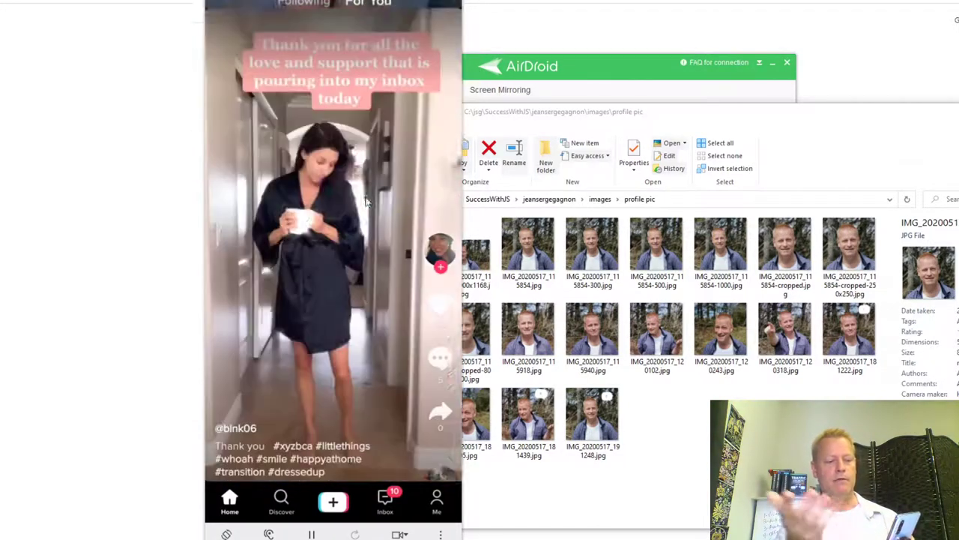
scroll(366, 201, down, 1)
scroll(366, 201, down, 1)
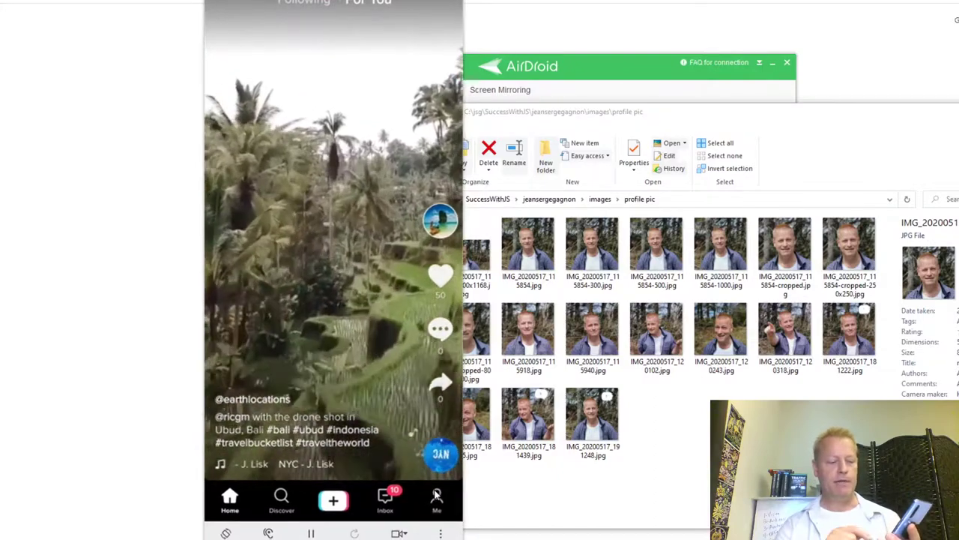
click(436, 496)
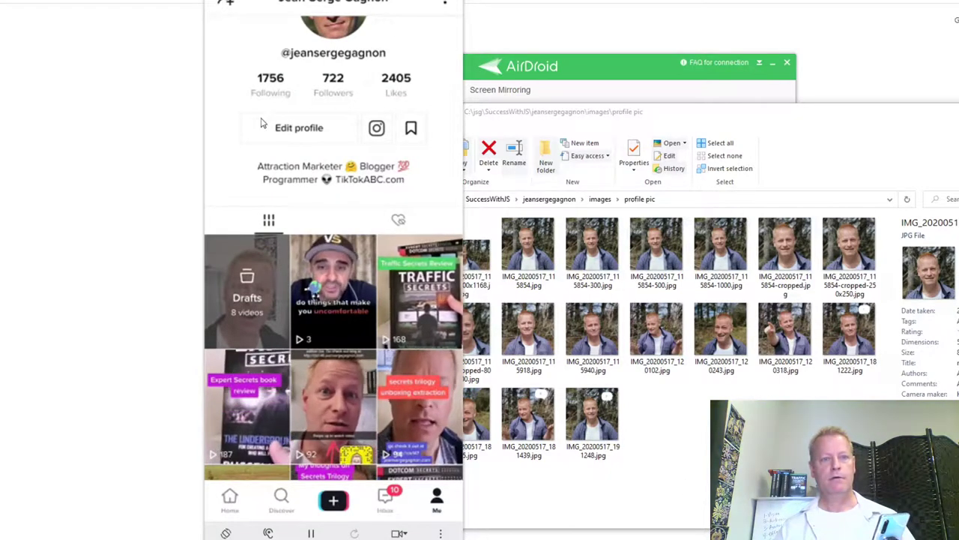
In Edit profile, change the profile photo to the new cropped headshot and go back.
click(312, 131)
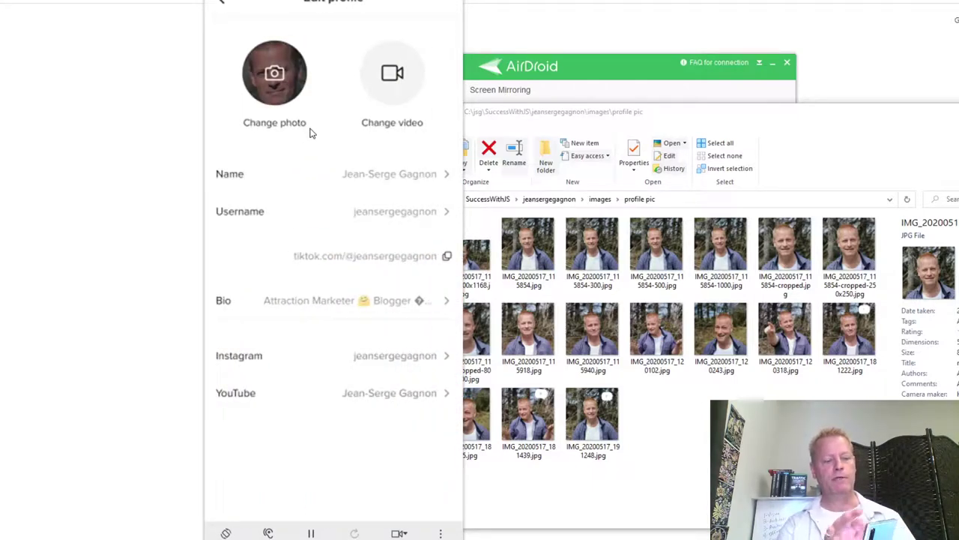
click(259, 75)
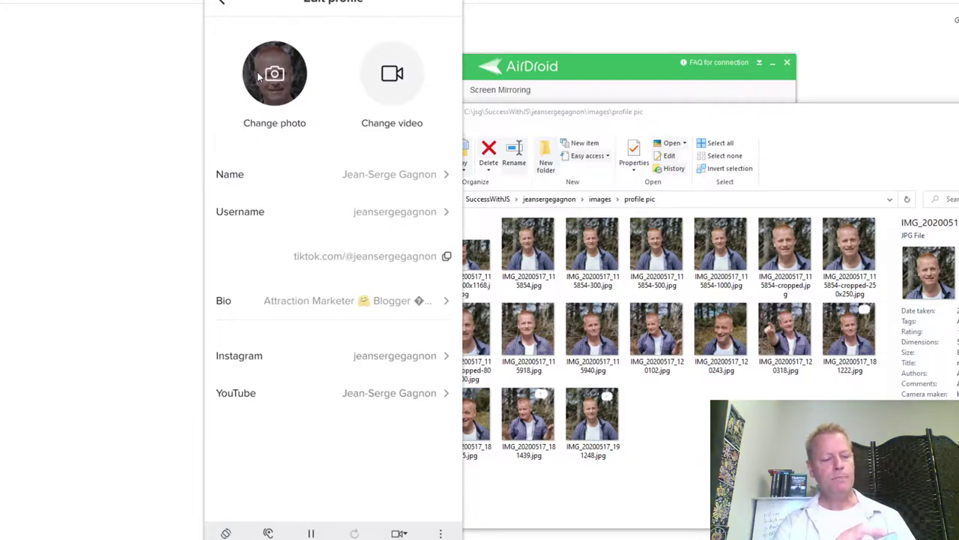
key(Escape)
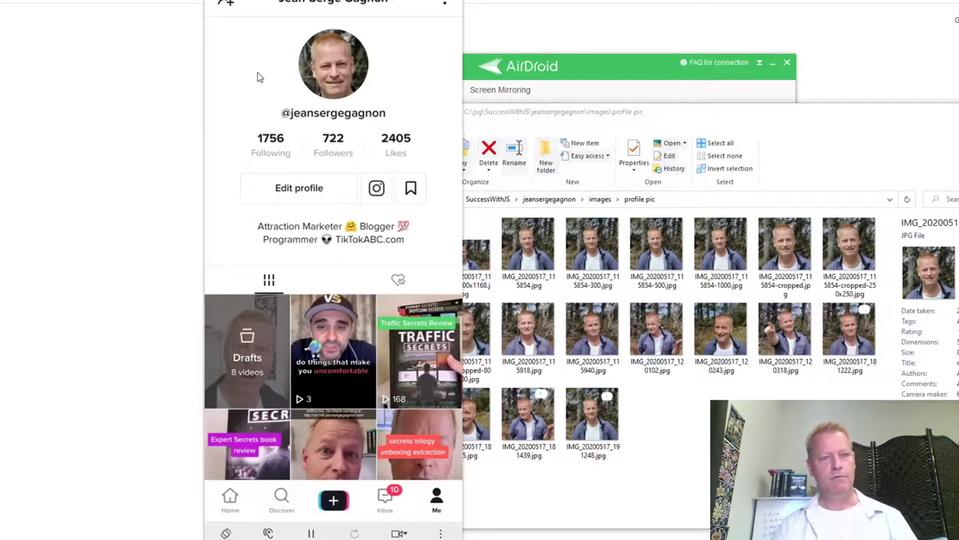